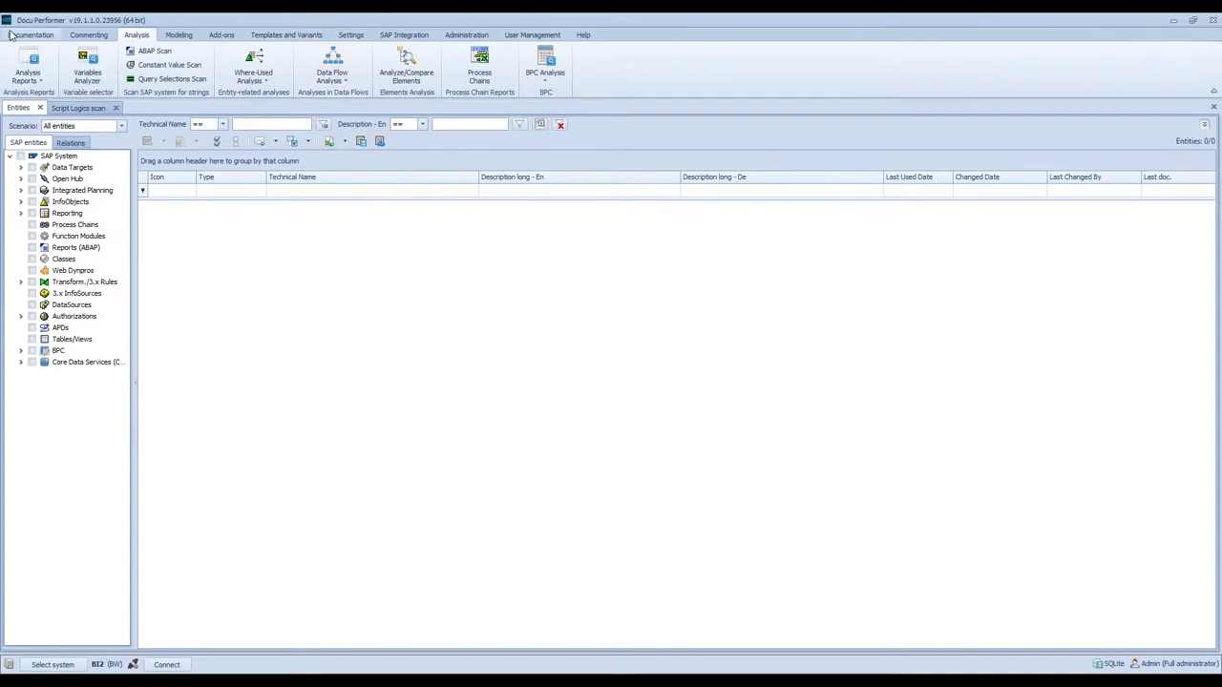
- Open the Translations Add-on and log in to the BI2 SAP BW system with the user's credentials
{"action": "scroll", "coordinate": [331, 57], "scroll_direction": "up", "scroll_amount": 2}
{"action": "left_click", "coordinate": [221, 35]}
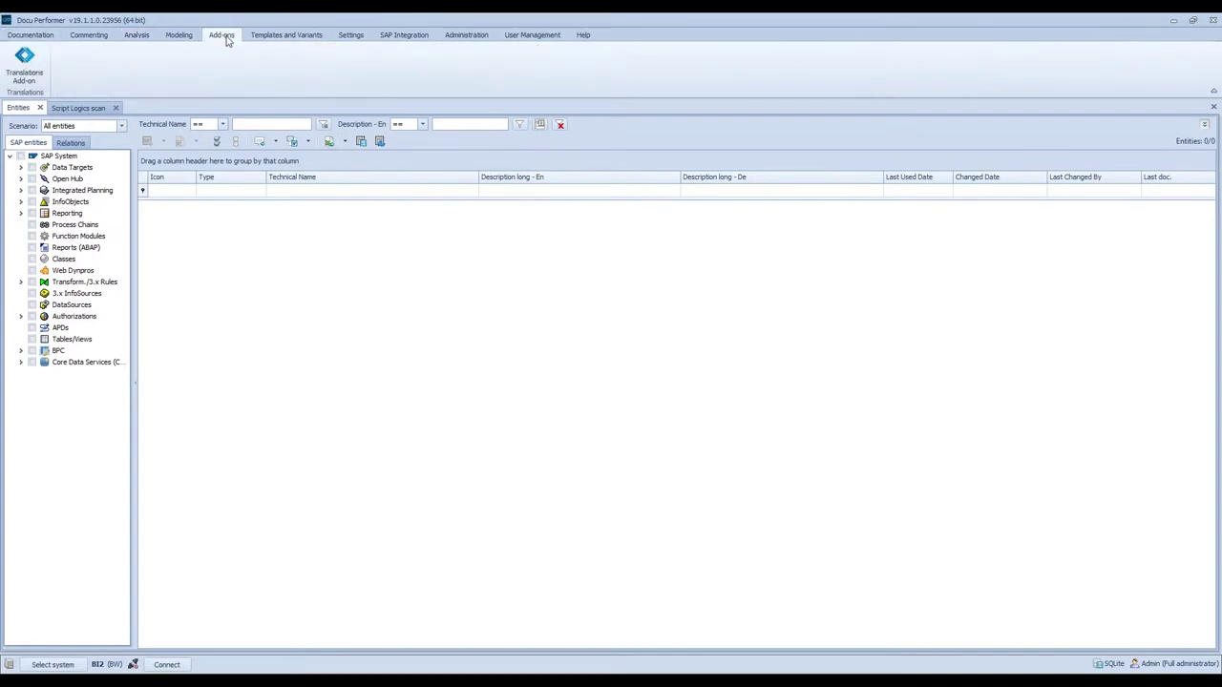
{"action": "left_click", "coordinate": [14, 62]}
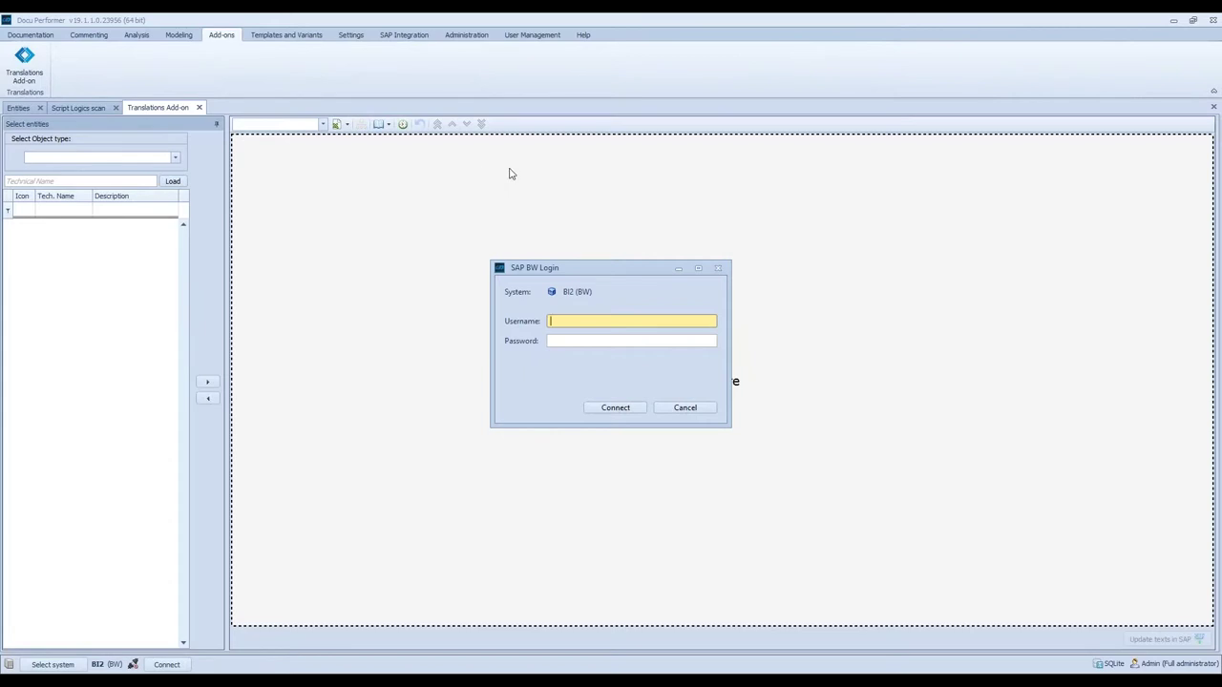
{"action": "key", "text": "Tab"}
{"action": "type", "text": "********"}
{"action": "key", "text": "Return"}
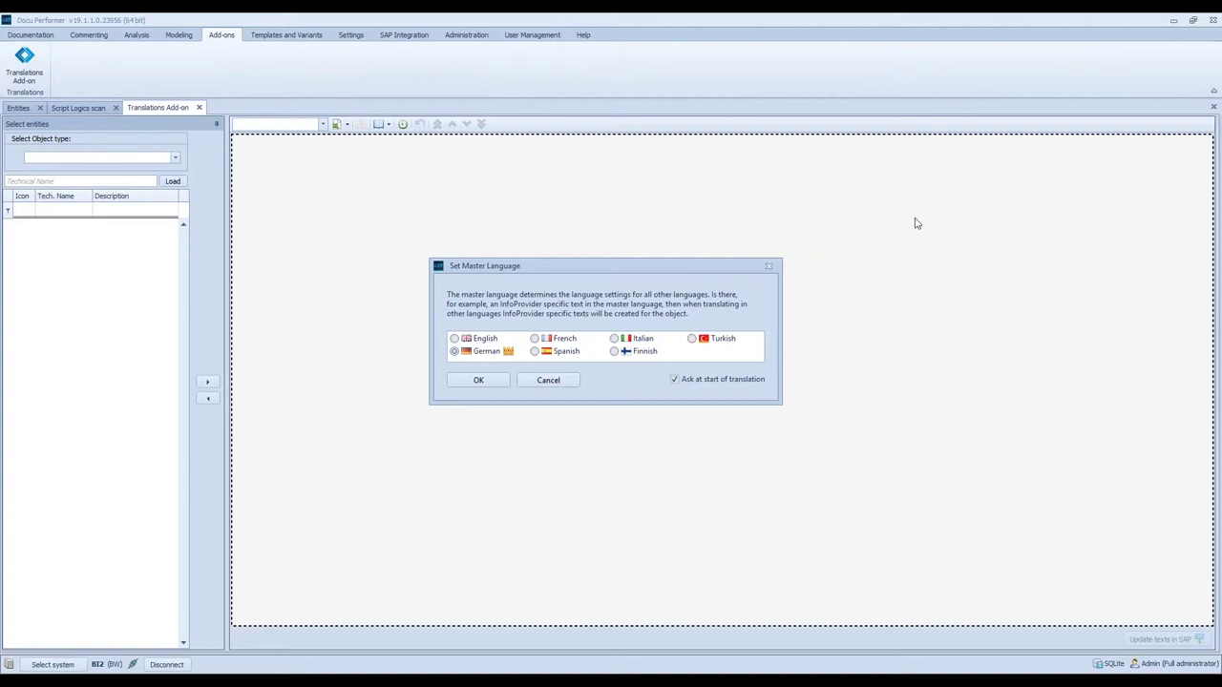
- Confirm German as master language and browse the entries of the Select Object type list
{"action": "left_click", "coordinate": [478, 382]}
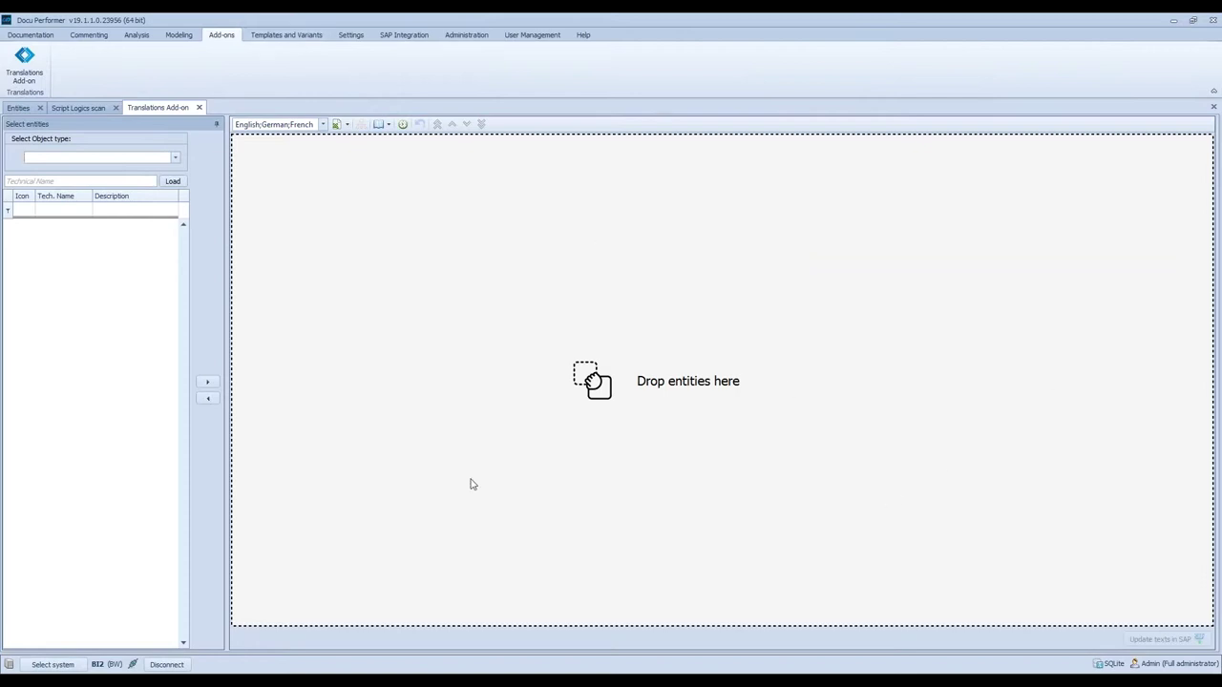
{"action": "left_click", "coordinate": [175, 157]}
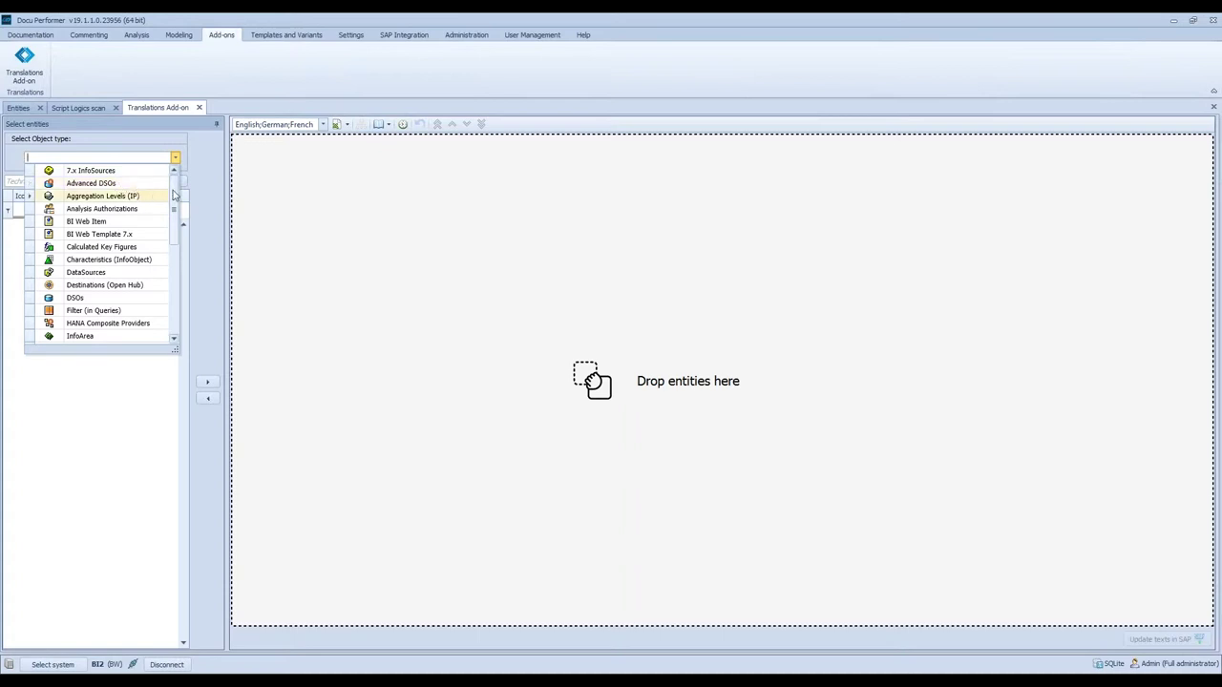
{"action": "scroll", "coordinate": [175, 195], "scroll_direction": "down", "scroll_amount": 1}
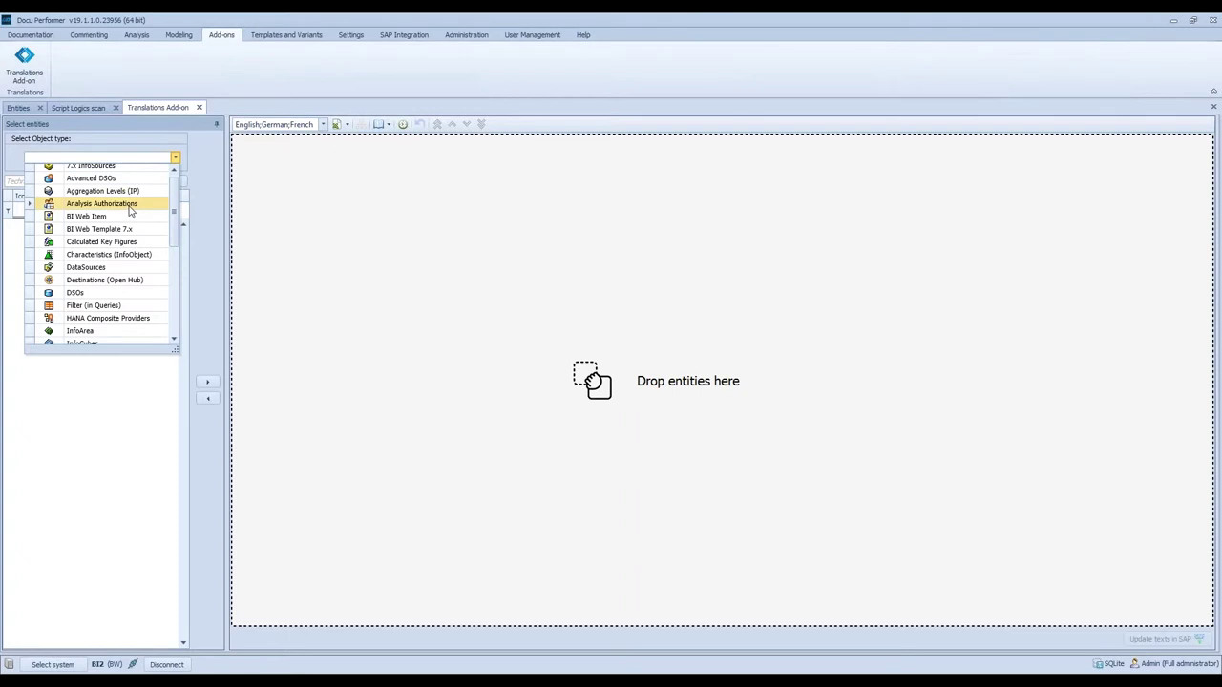
{"action": "scroll", "coordinate": [176, 234], "scroll_direction": "down", "scroll_amount": 1}
{"action": "scroll", "coordinate": [181, 240], "scroll_direction": "down", "scroll_amount": 3}
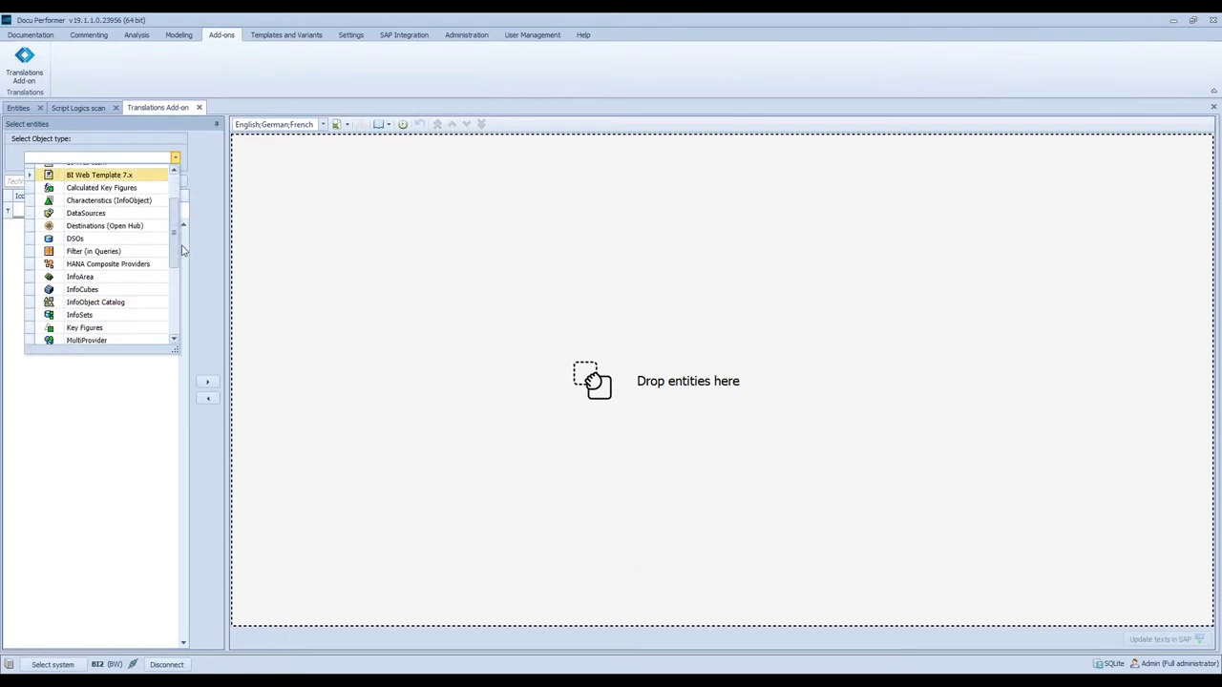
{"action": "scroll", "coordinate": [183, 250], "scroll_direction": "down", "scroll_amount": 3}
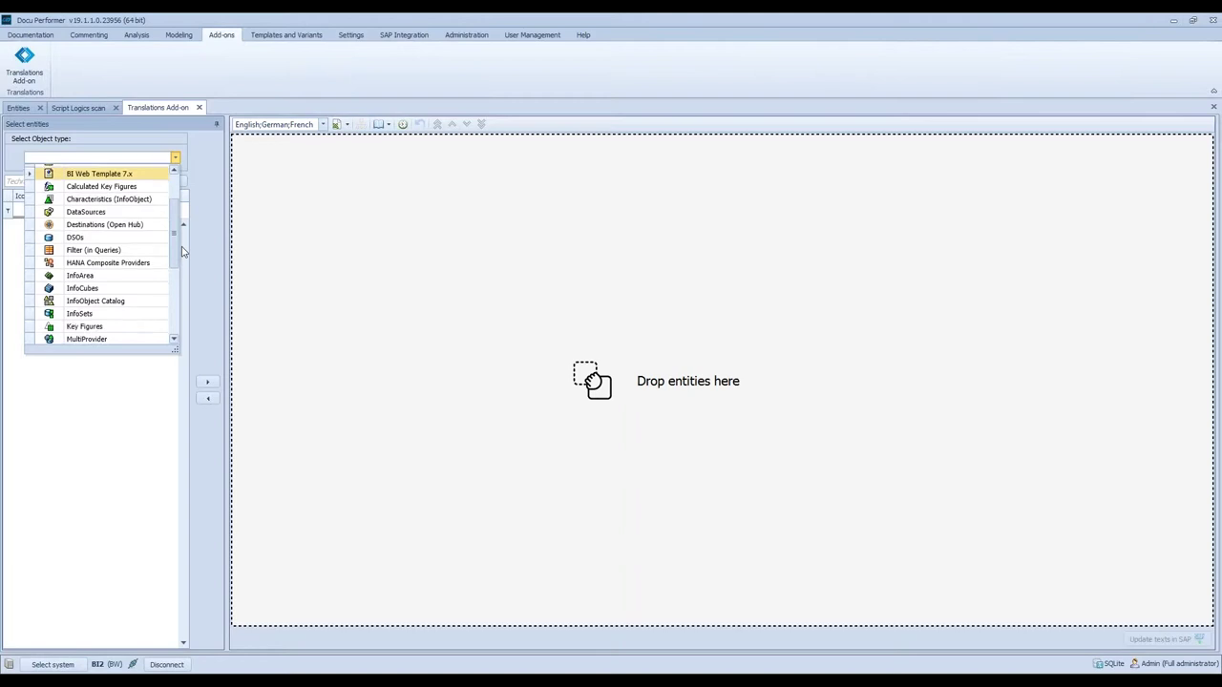
{"action": "scroll", "coordinate": [185, 272], "scroll_direction": "down", "scroll_amount": 4}
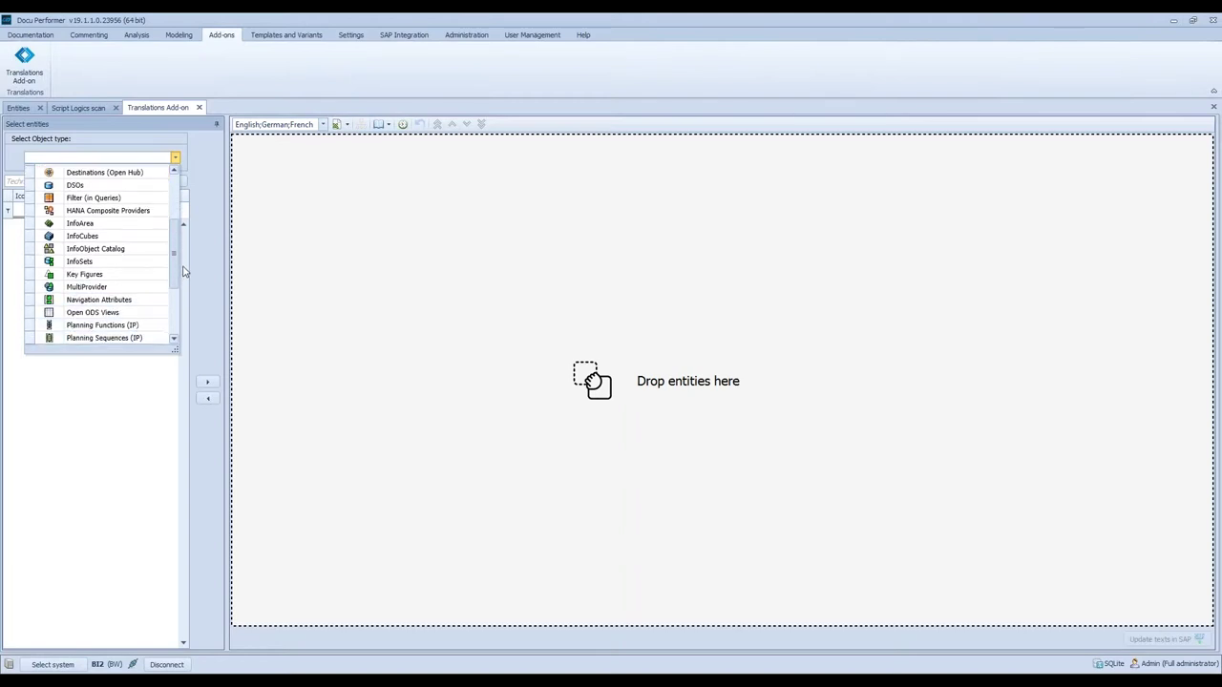
{"action": "scroll", "coordinate": [184, 284], "scroll_direction": "down", "scroll_amount": 4}
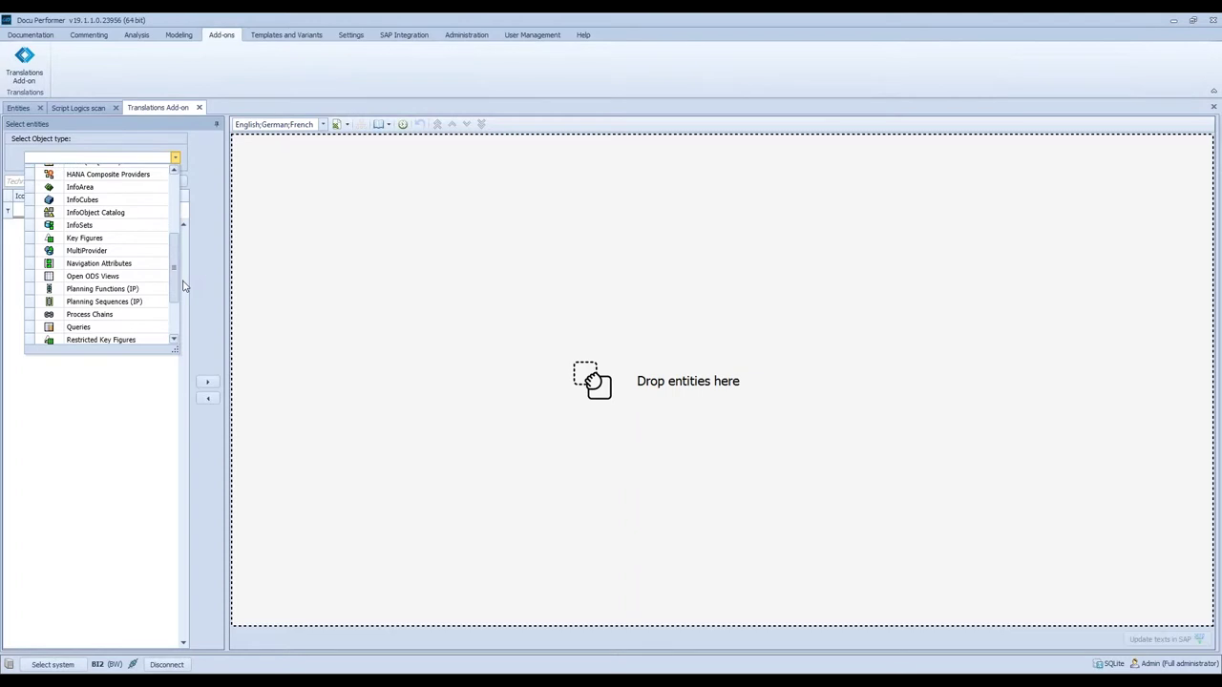
{"action": "scroll", "coordinate": [187, 303], "scroll_direction": "down", "scroll_amount": 3}
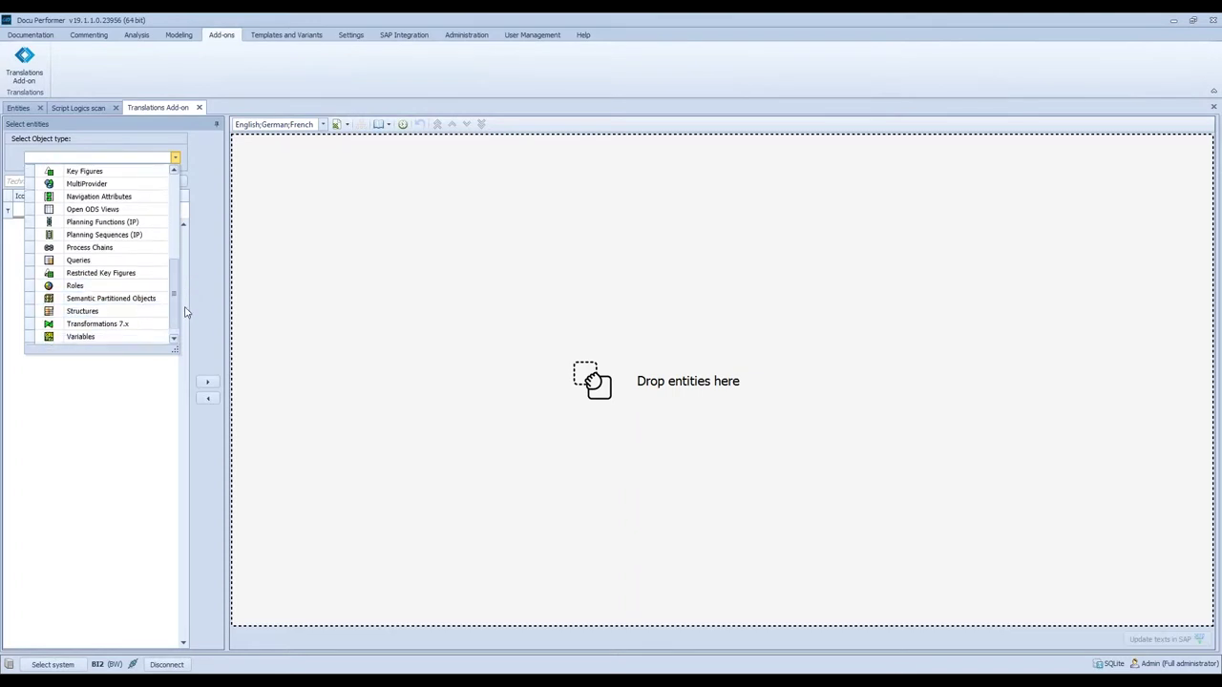
{"action": "scroll", "coordinate": [164, 301], "scroll_direction": "up", "scroll_amount": 15}
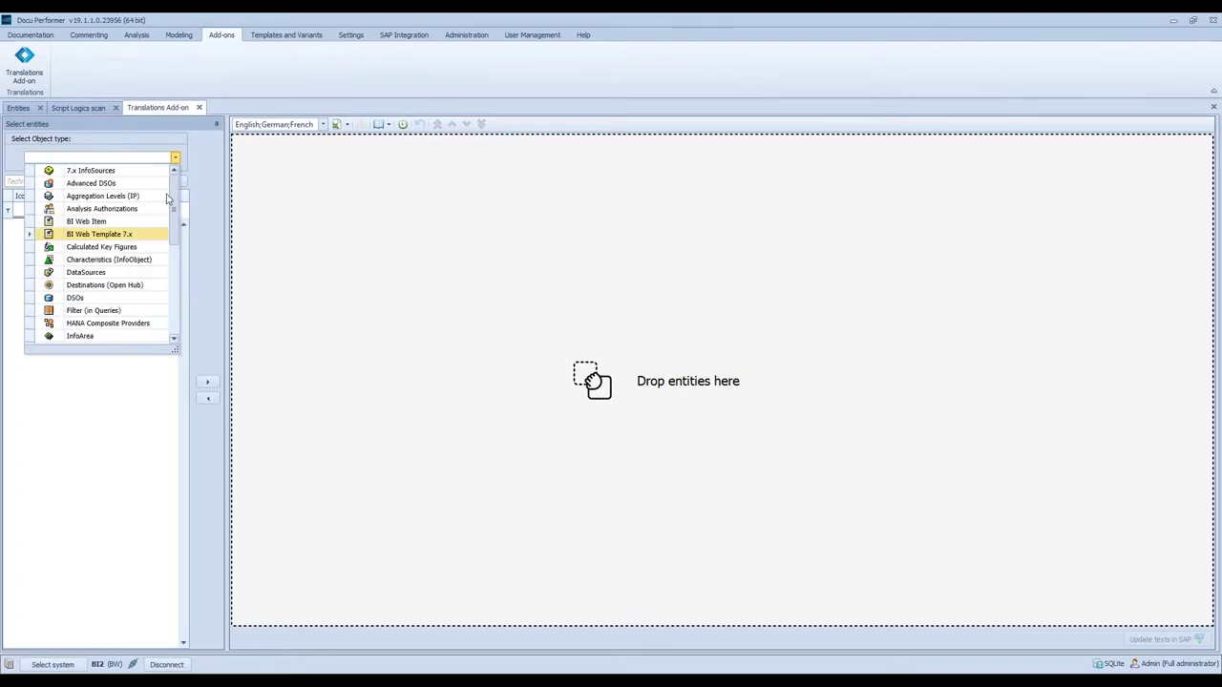
{"action": "scroll", "coordinate": [185, 286], "scroll_direction": "down", "scroll_amount": 13}
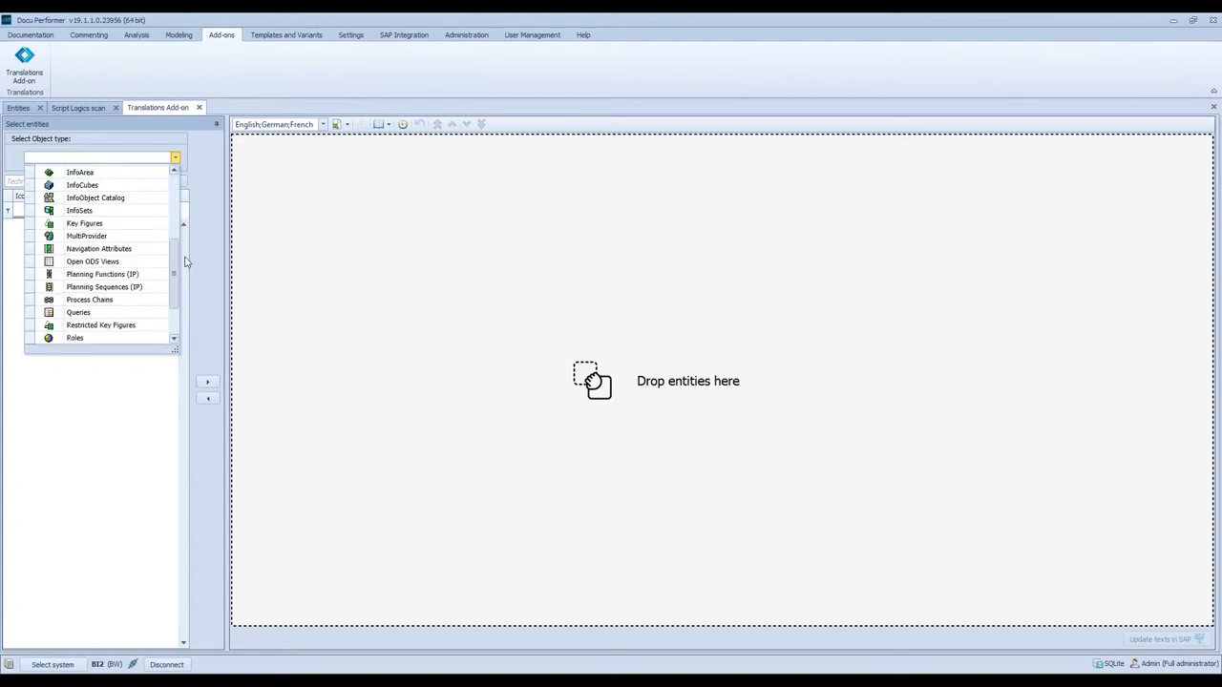
{"action": "scroll", "coordinate": [188, 238], "scroll_direction": "up", "scroll_amount": 13}
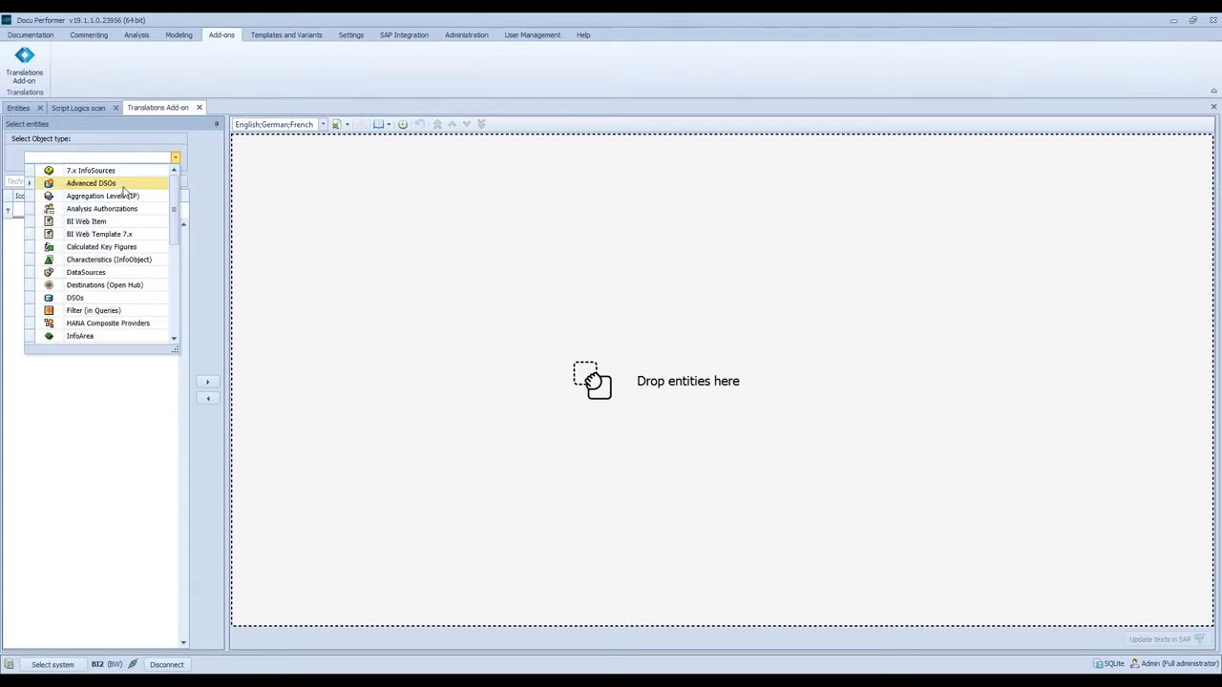
- Load the Advanced DSOs matching the filter Y_SCT*
{"action": "left_click", "coordinate": [123, 184]}
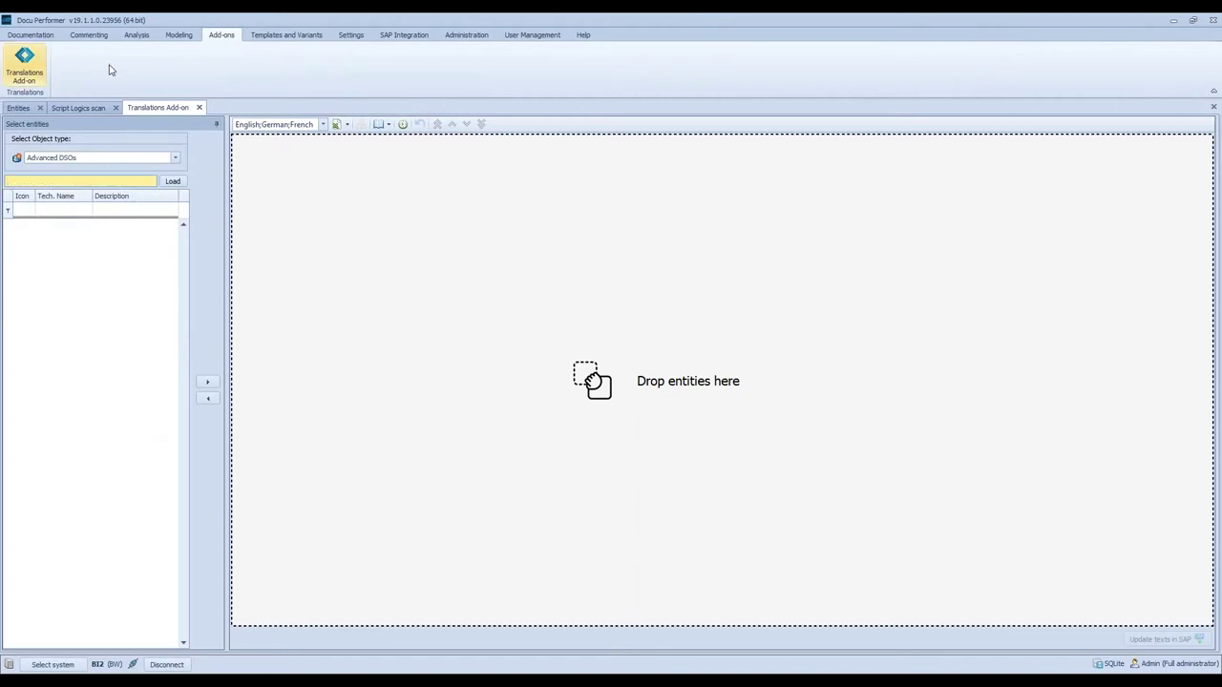
{"action": "left_click", "coordinate": [77, 181]}
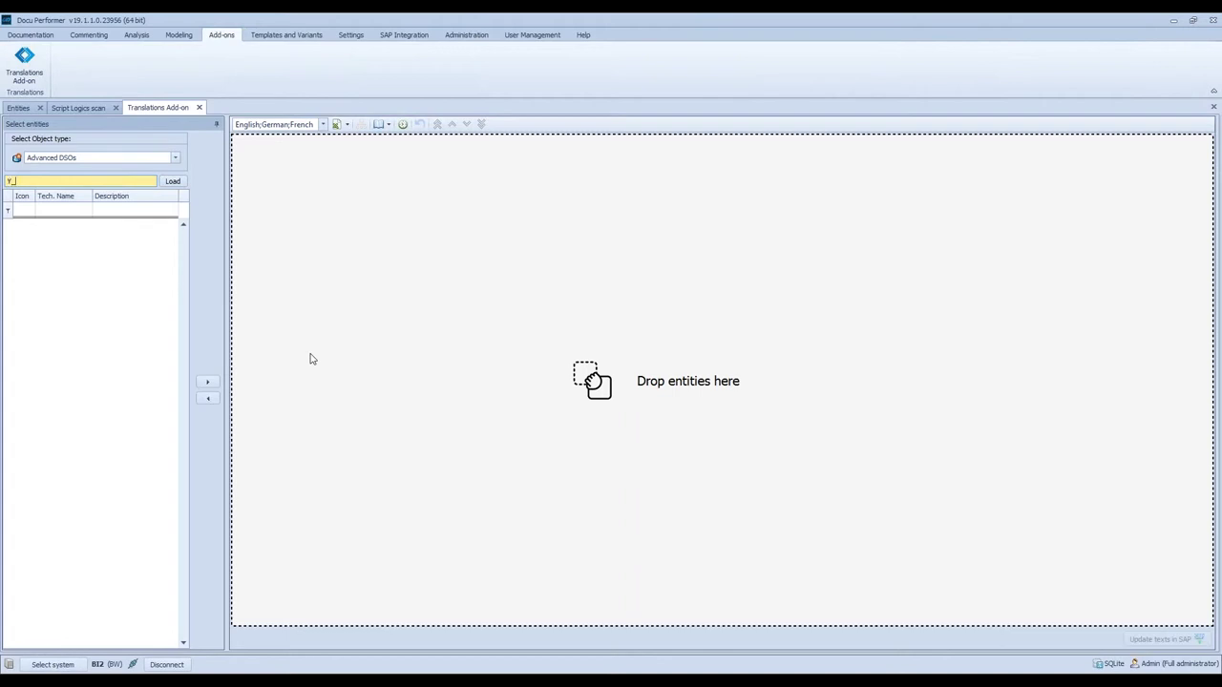
{"action": "type", "text": "Y_SCT*"}
{"action": "left_click", "coordinate": [172, 184]}
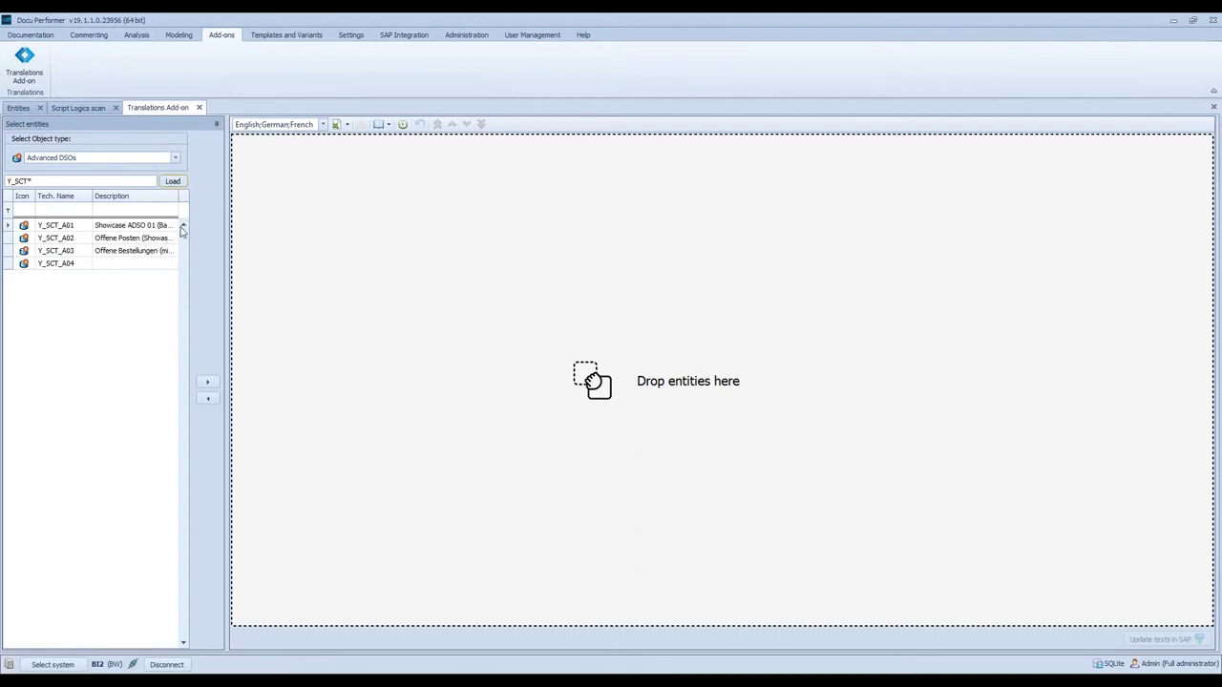
- Add Y_SCT_A04, then Y_SCT_A02 and Y_SCT_A03, to the translation grid
{"action": "left_click", "coordinate": [55, 251]}
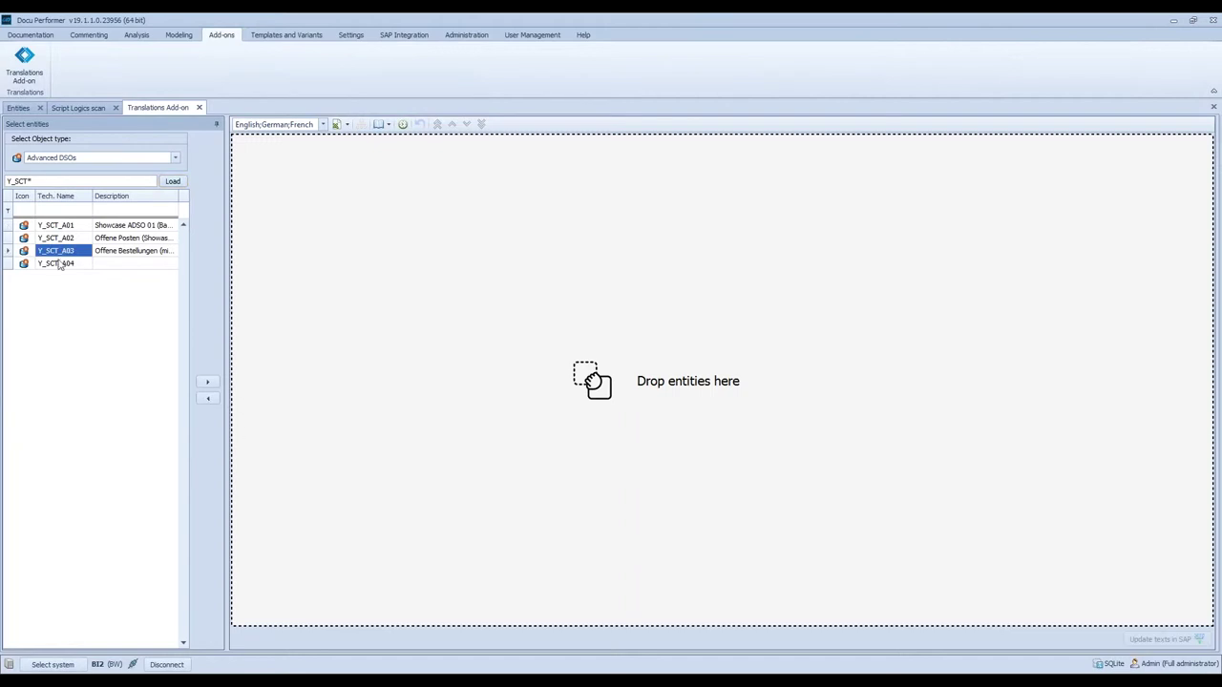
{"action": "left_click", "coordinate": [66, 228]}
{"action": "left_click", "coordinate": [58, 265], "text": "shift"}
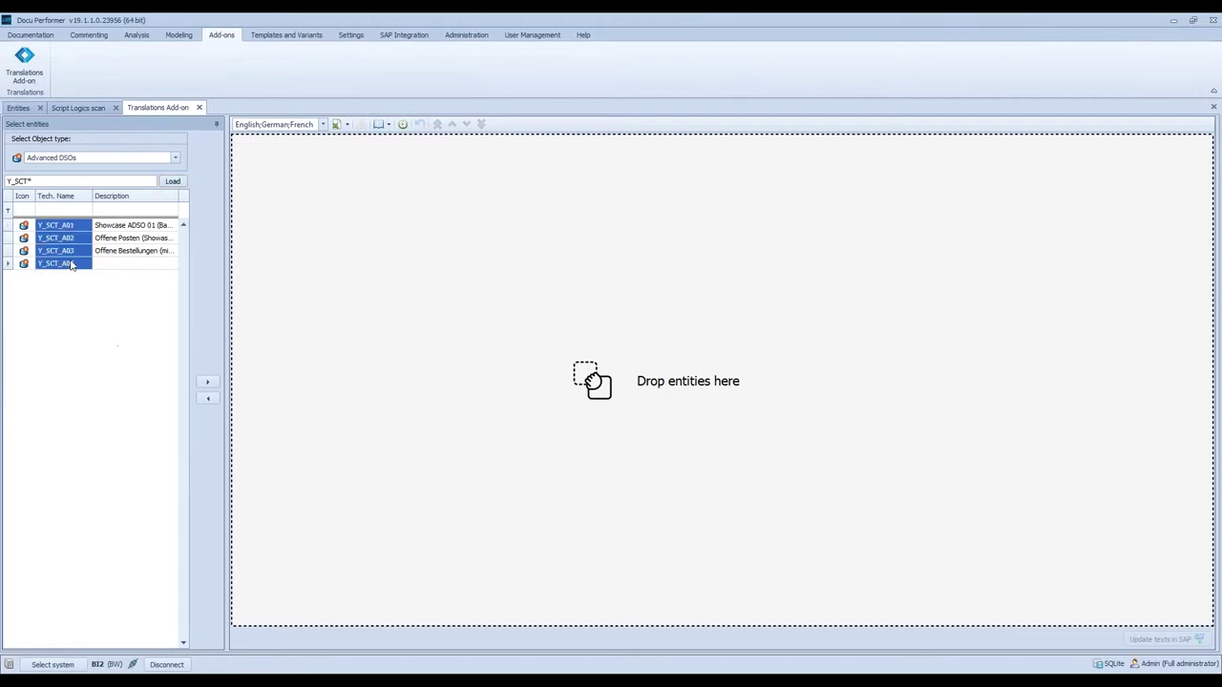
{"action": "left_click_drag", "start_coordinate": [60, 263], "coordinate": [417, 306]}
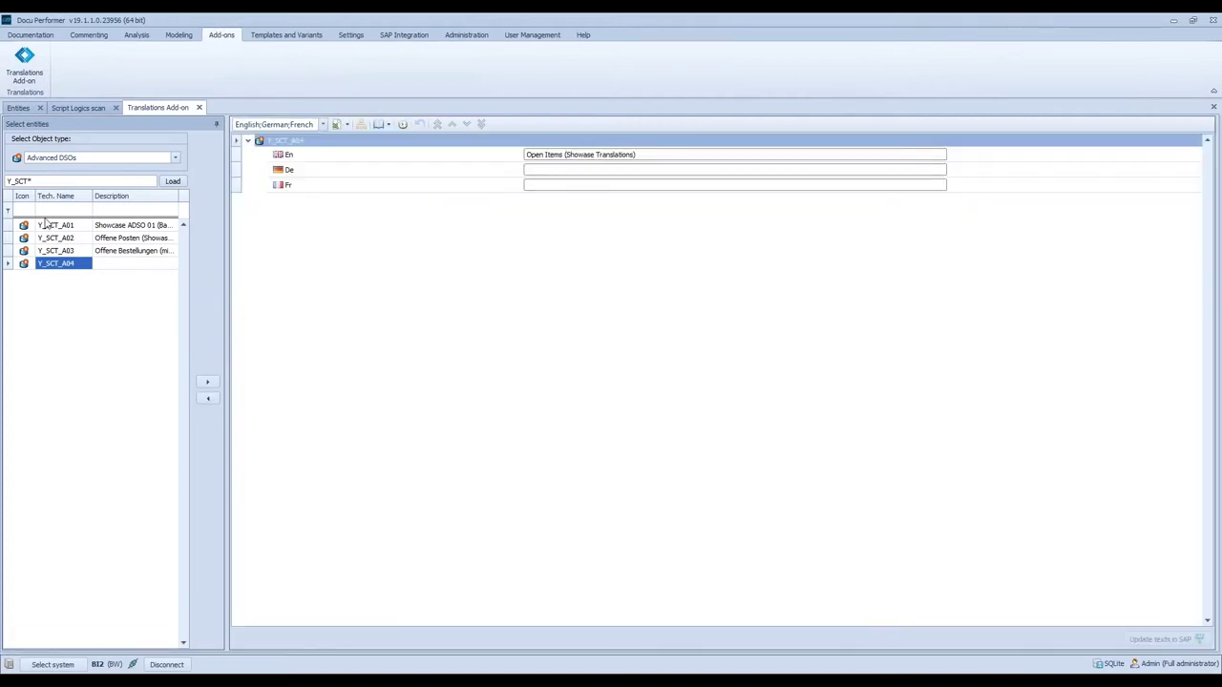
{"action": "left_click", "coordinate": [52, 225]}
{"action": "left_click", "coordinate": [59, 250], "text": "shift"}
{"action": "mouse_move", "coordinate": [59, 250]}
{"action": "left_mouse_down"}
{"action": "mouse_move", "coordinate": [359, 283]}
{"action": "mouse_move", "coordinate": [59, 241]}
{"action": "left_mouse_up"}
{"action": "left_click", "coordinate": [59, 238], "text": "shift"}
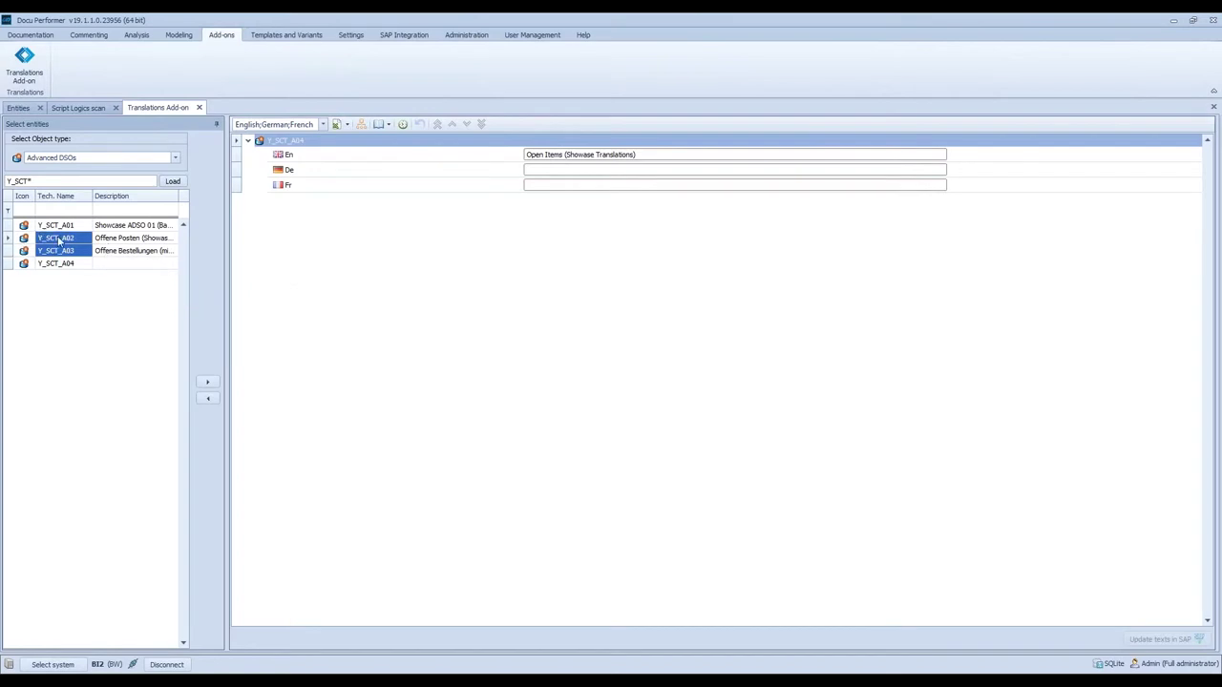
{"action": "left_click", "coordinate": [207, 381]}
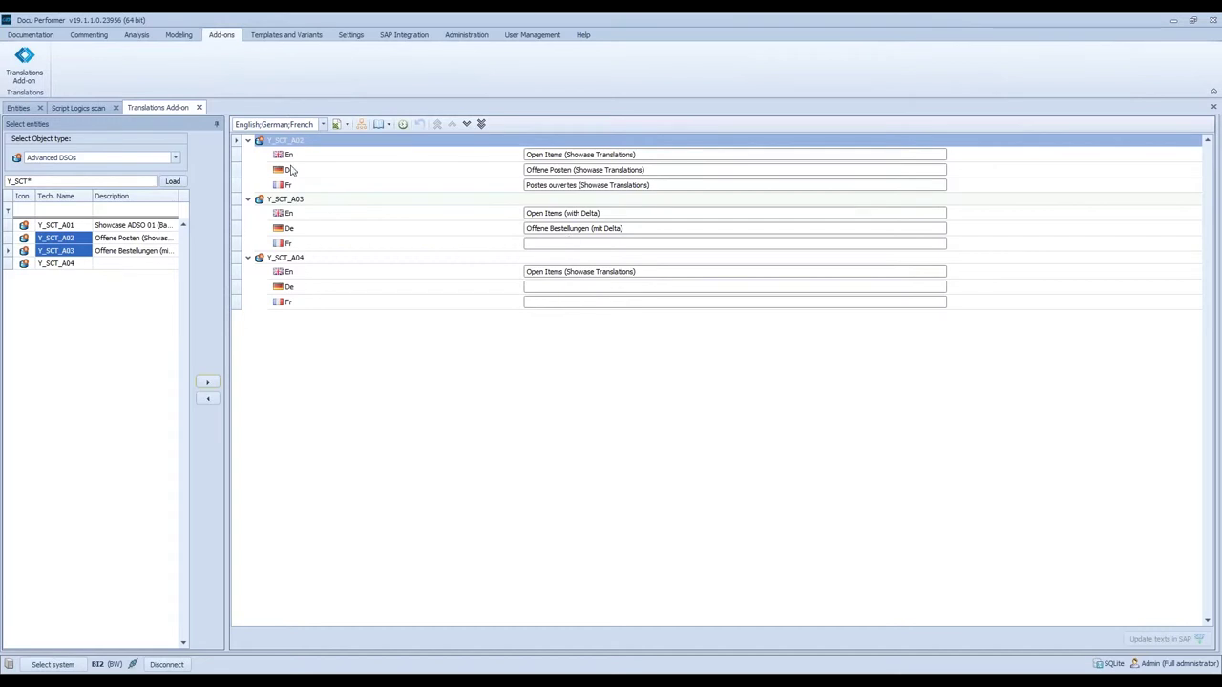
- Show only Y_SCT_A03 in the grid and review the translation language list
{"action": "left_click", "coordinate": [298, 259]}
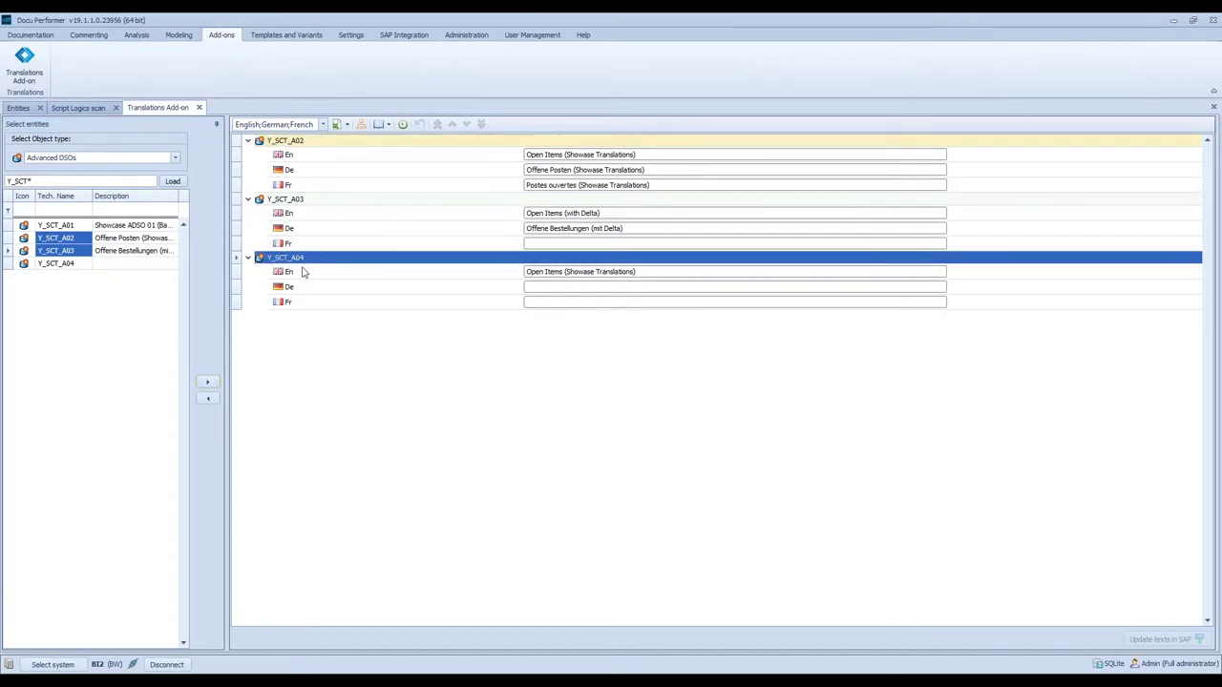
{"action": "left_click", "coordinate": [76, 333]}
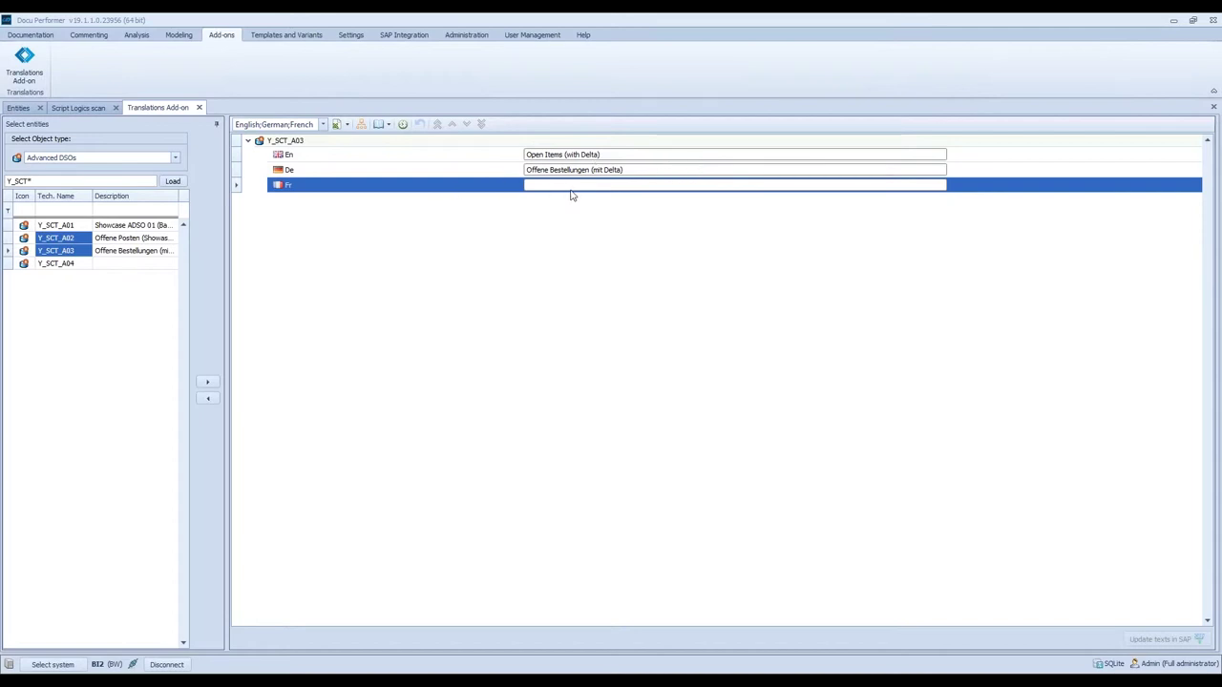
{"action": "left_click", "coordinate": [325, 124]}
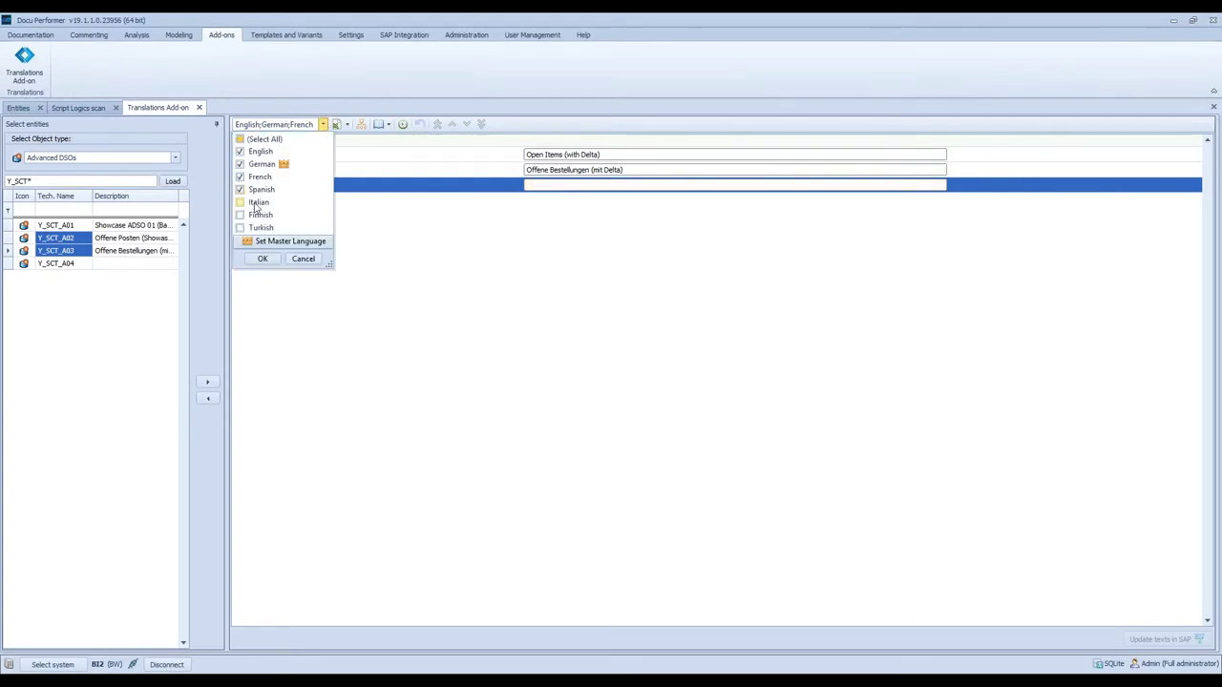
{"action": "left_click", "coordinate": [262, 259]}
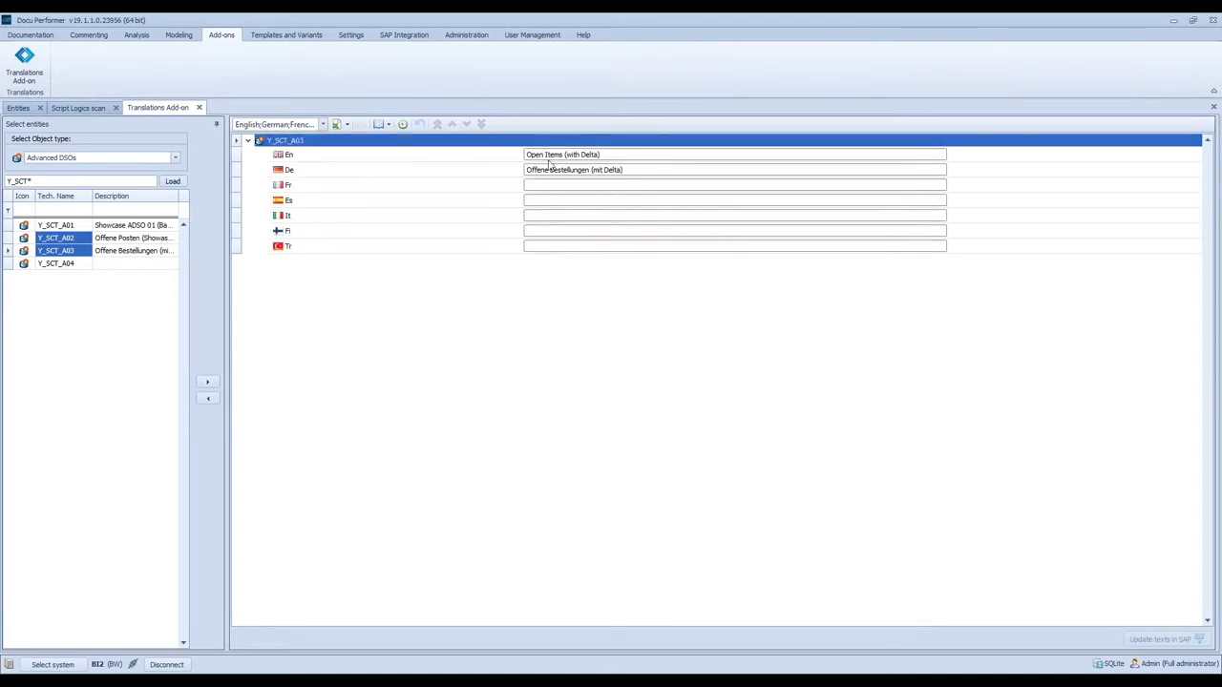
{"action": "left_click", "coordinate": [324, 125]}
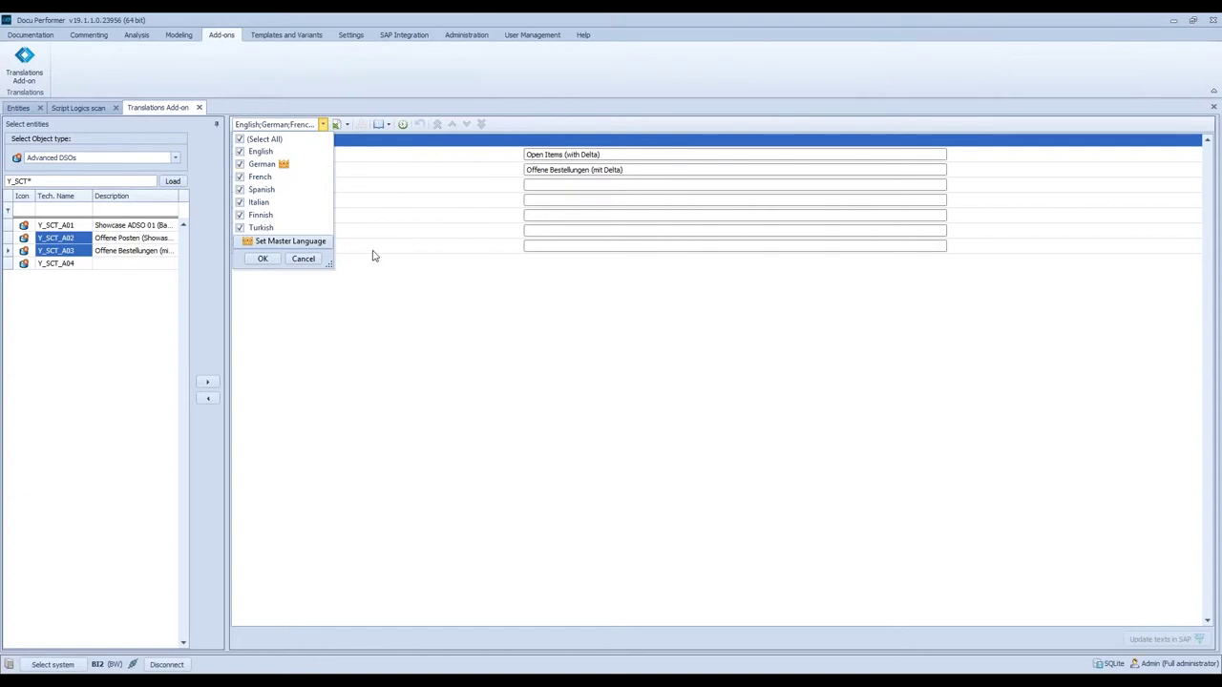
{"action": "left_click", "coordinate": [304, 260]}
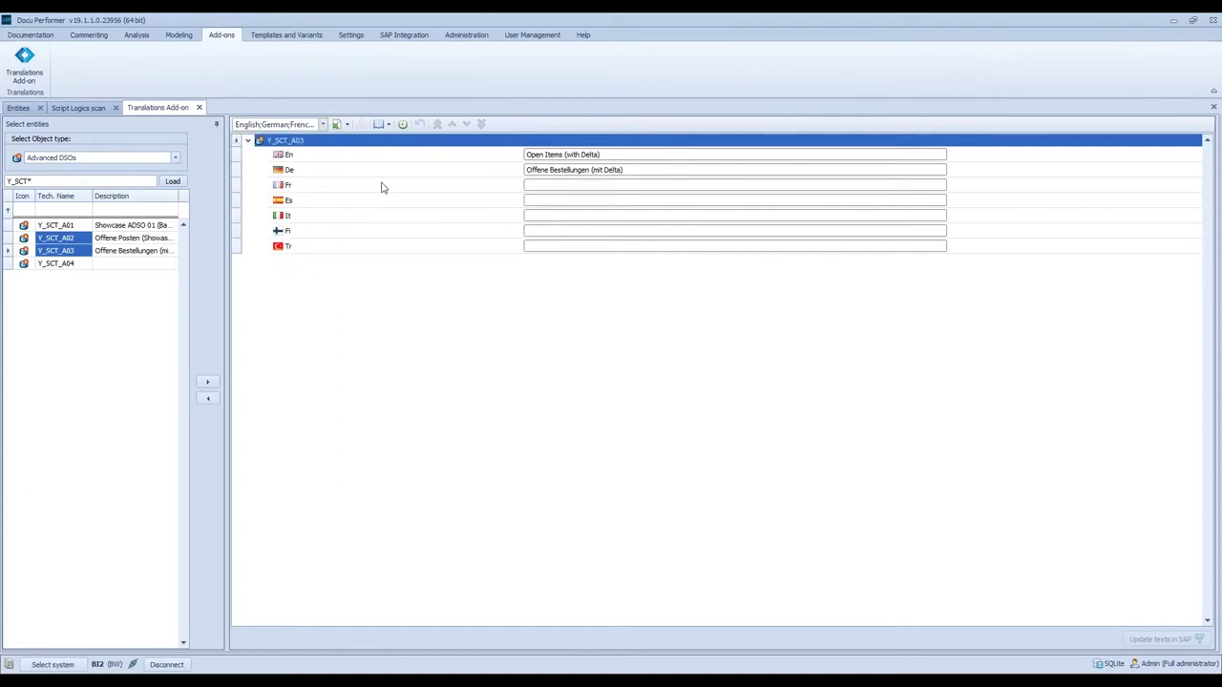
- Uncheck French and Spanish so only English and German remain as languages
{"action": "left_click", "coordinate": [324, 125]}
{"action": "left_click", "coordinate": [241, 227]}
{"action": "left_click", "coordinate": [241, 215]}
{"action": "left_click", "coordinate": [241, 203]}
{"action": "left_click", "coordinate": [240, 189]}
{"action": "left_click", "coordinate": [241, 176]}
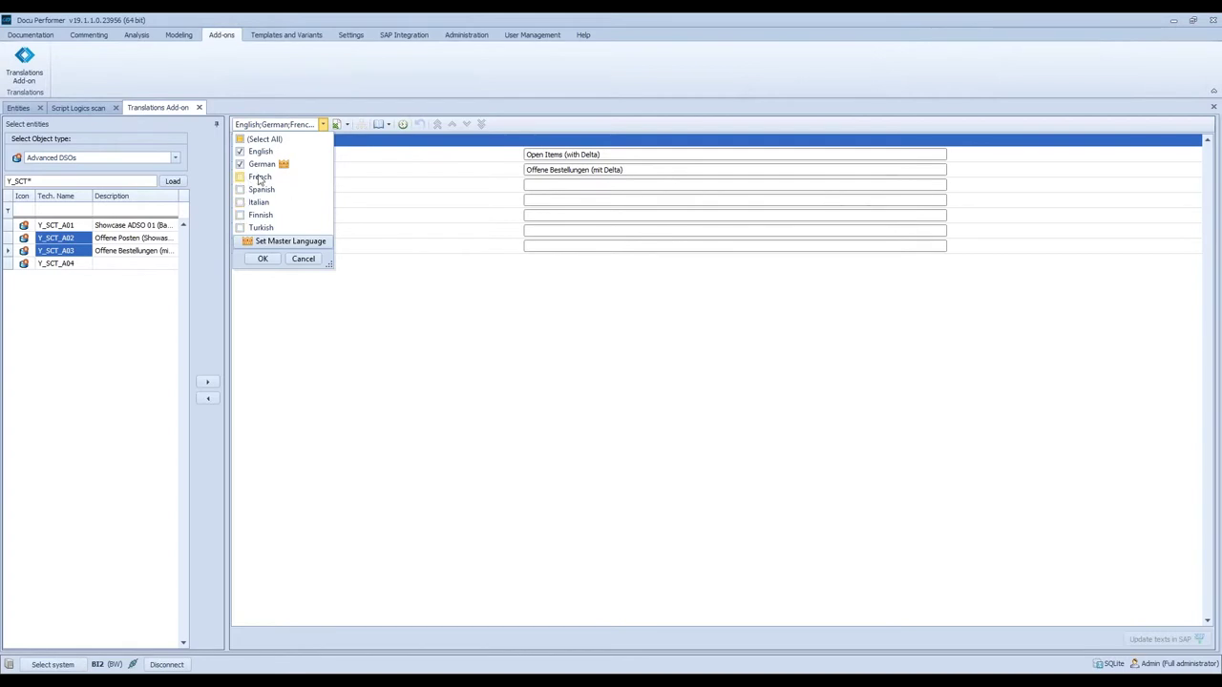
{"action": "left_click", "coordinate": [260, 259]}
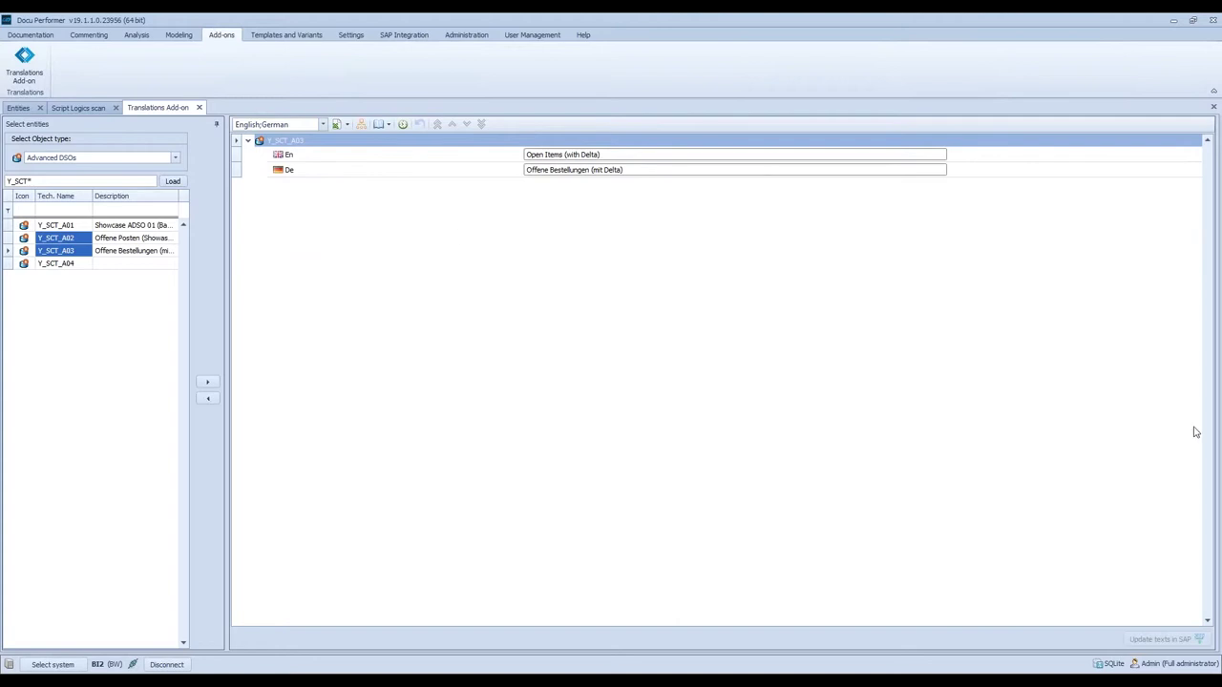
- Load Y_SCT_A03's dependent InfoObjects, fields and groups, then inspect GROUP1, Y_SCT_C01 and FIELD1
{"action": "left_click", "coordinate": [363, 125]}
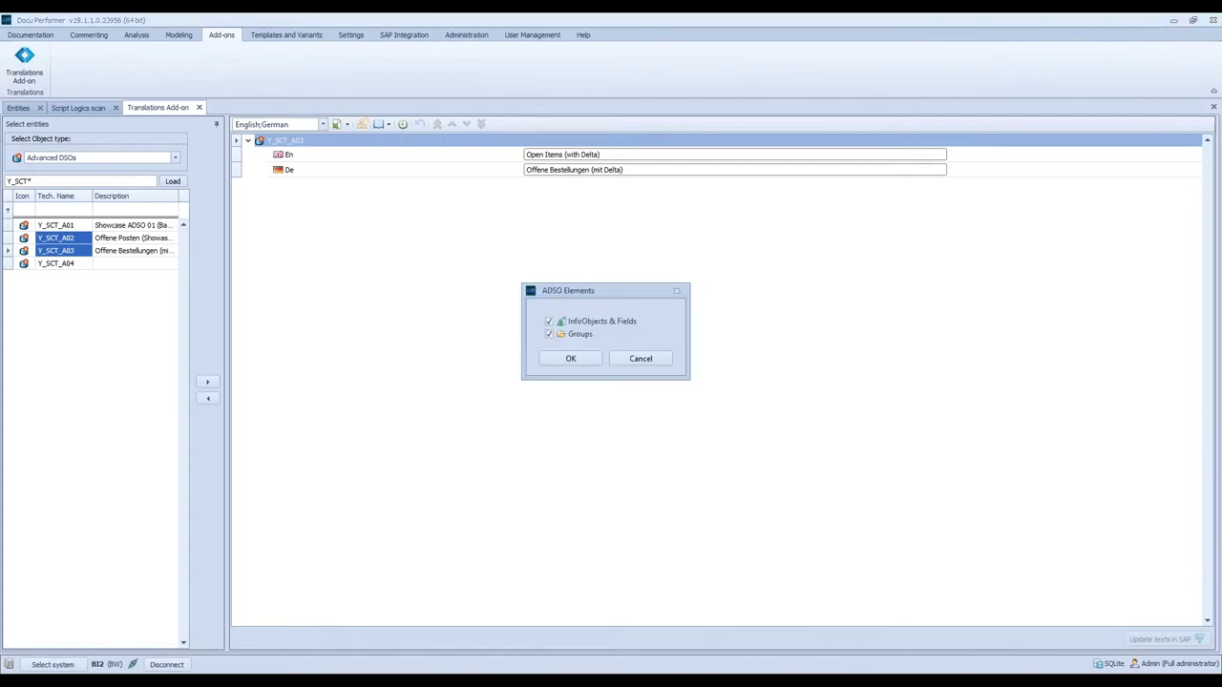
{"action": "left_click", "coordinate": [567, 360]}
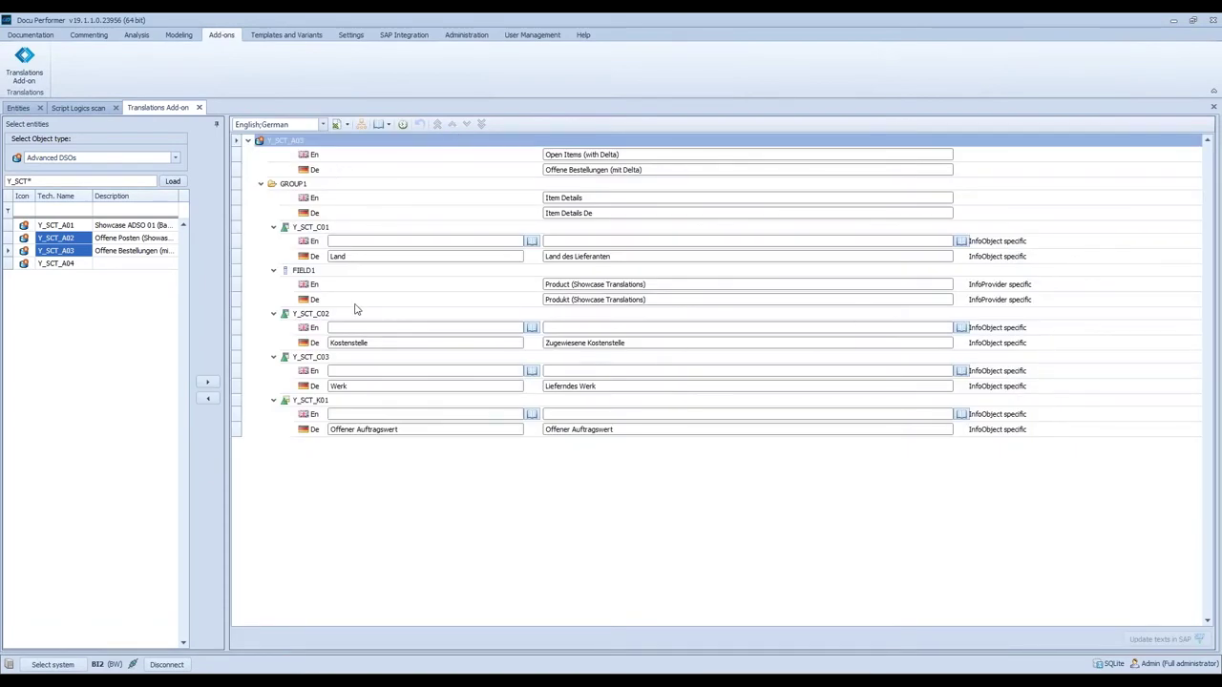
{"action": "left_click", "coordinate": [292, 186]}
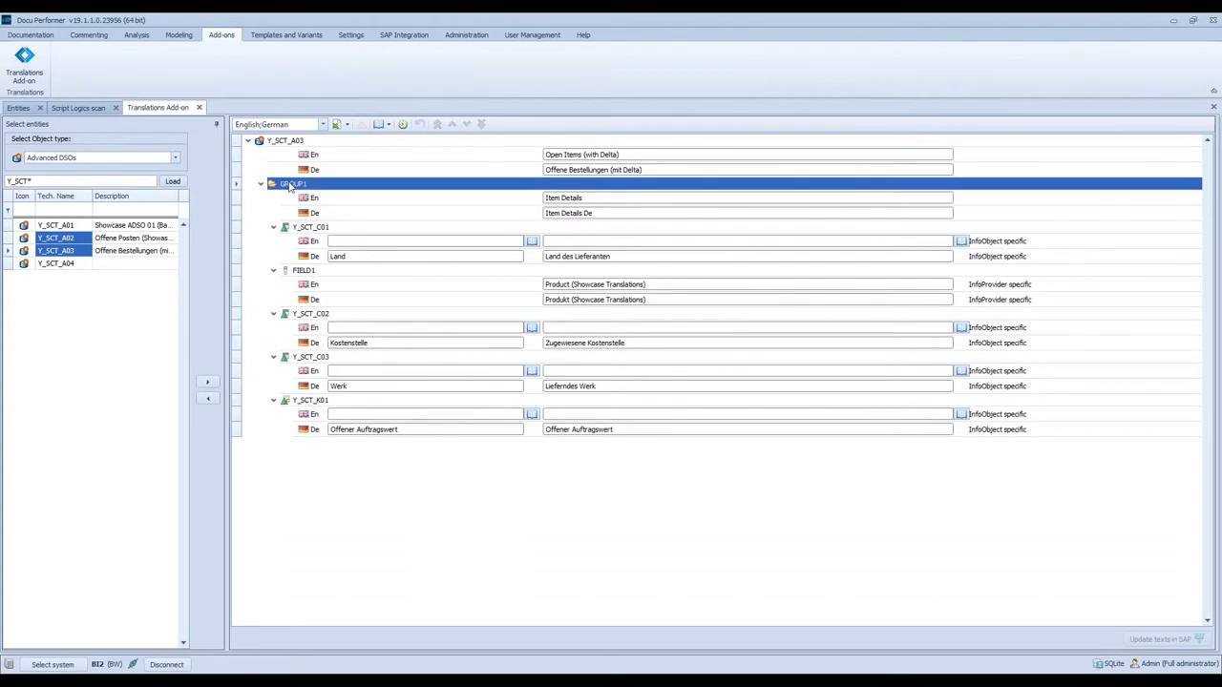
{"action": "left_click", "coordinate": [309, 227]}
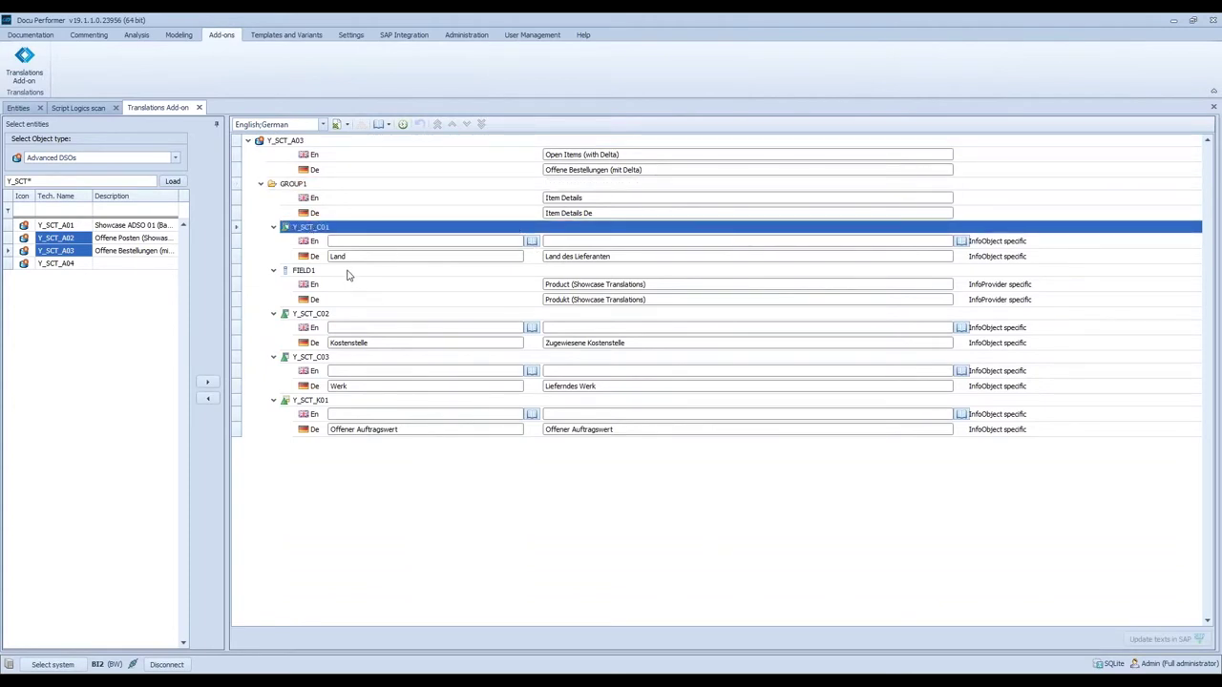
{"action": "left_click", "coordinate": [349, 273]}
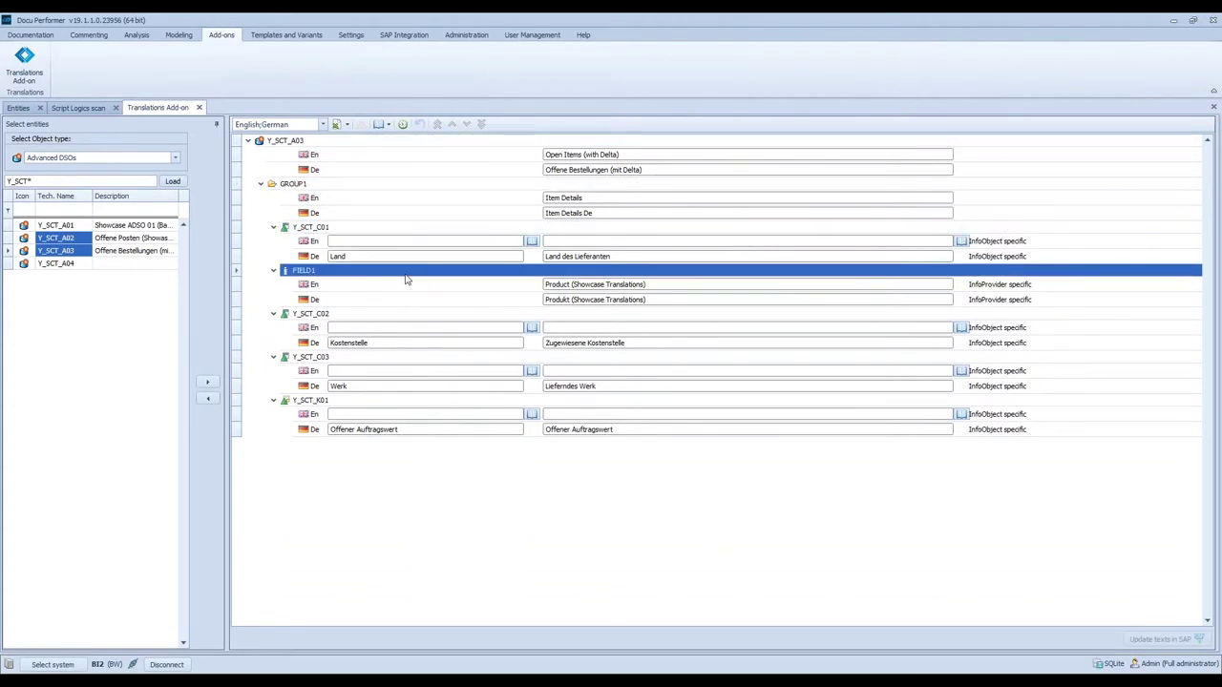
{"action": "left_click", "coordinate": [1013, 245]}
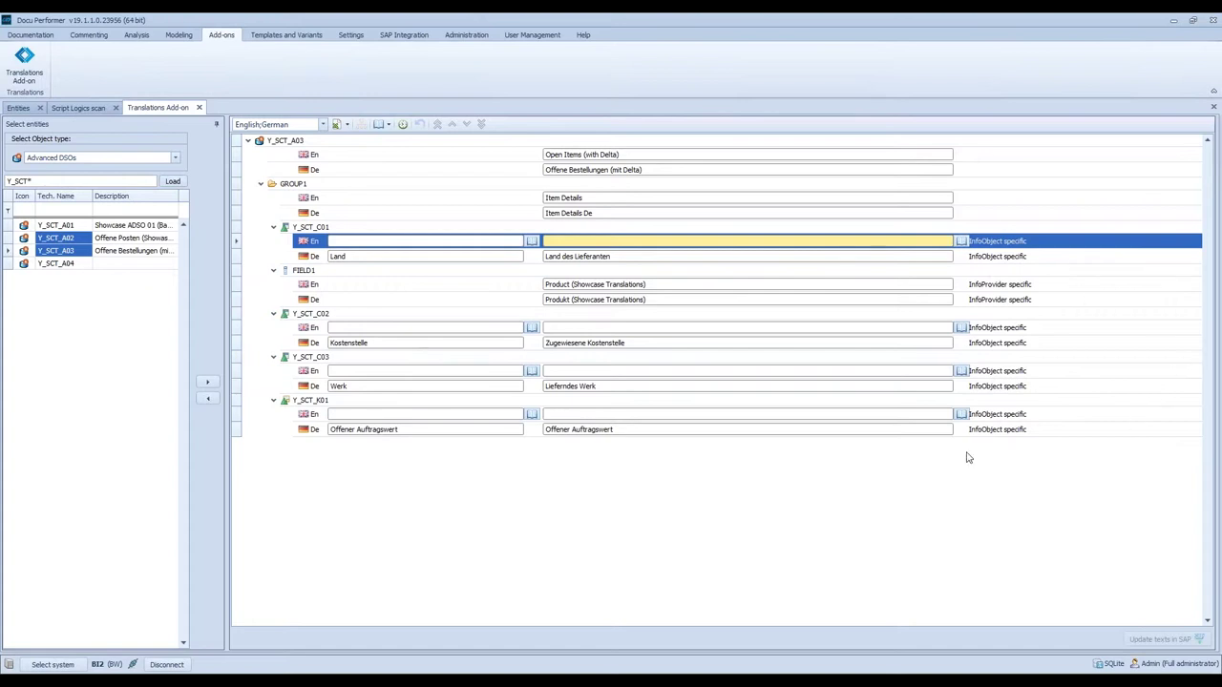
- Set Y_SCT_C01's English text to Country and apply all dictionary proposals to empty English texts
{"action": "left_click", "coordinate": [992, 258]}
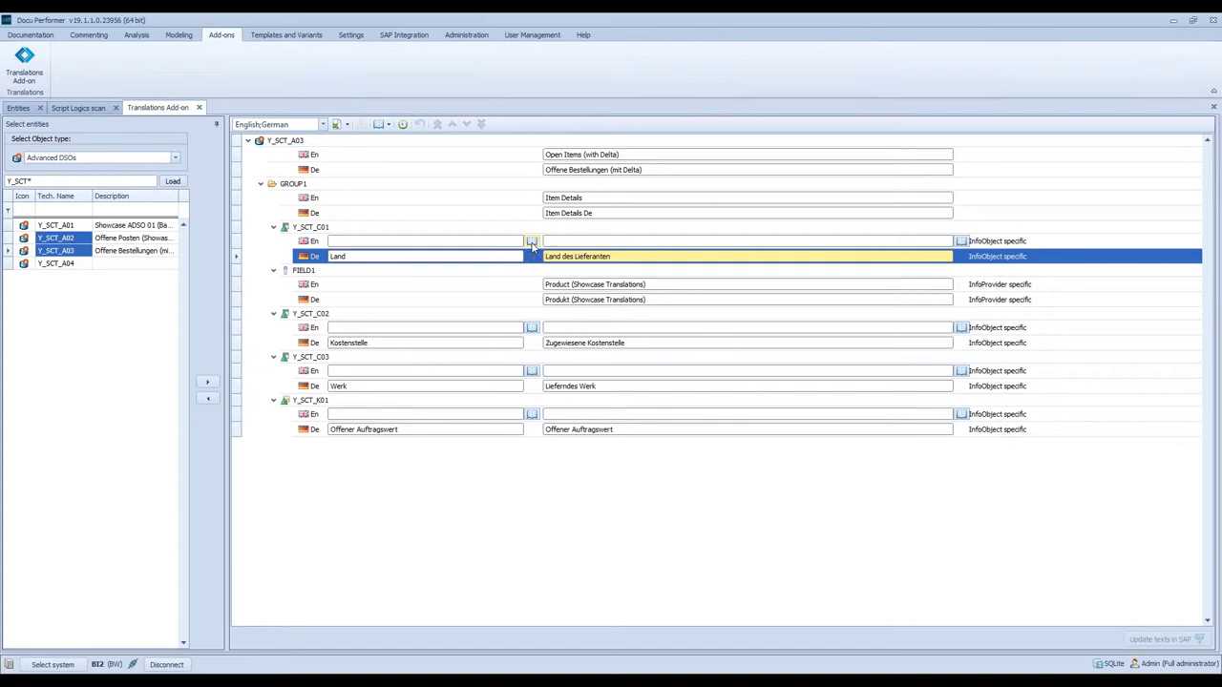
{"action": "left_click", "coordinate": [532, 244]}
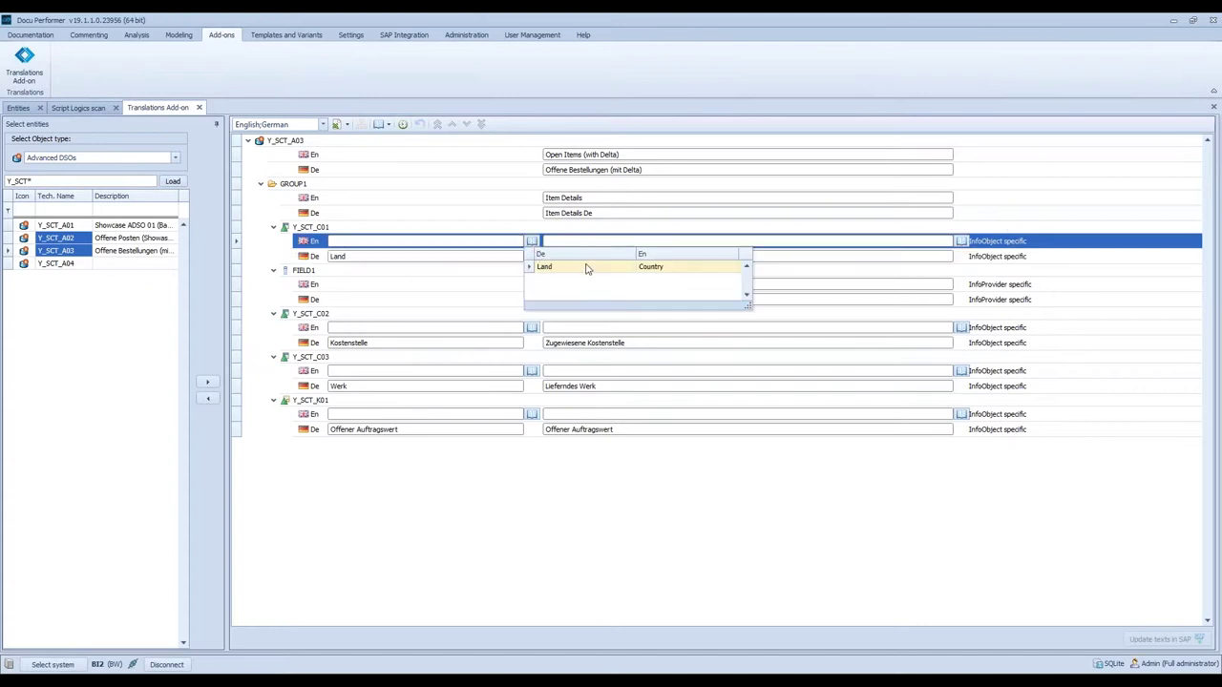
{"action": "left_click", "coordinate": [650, 269]}
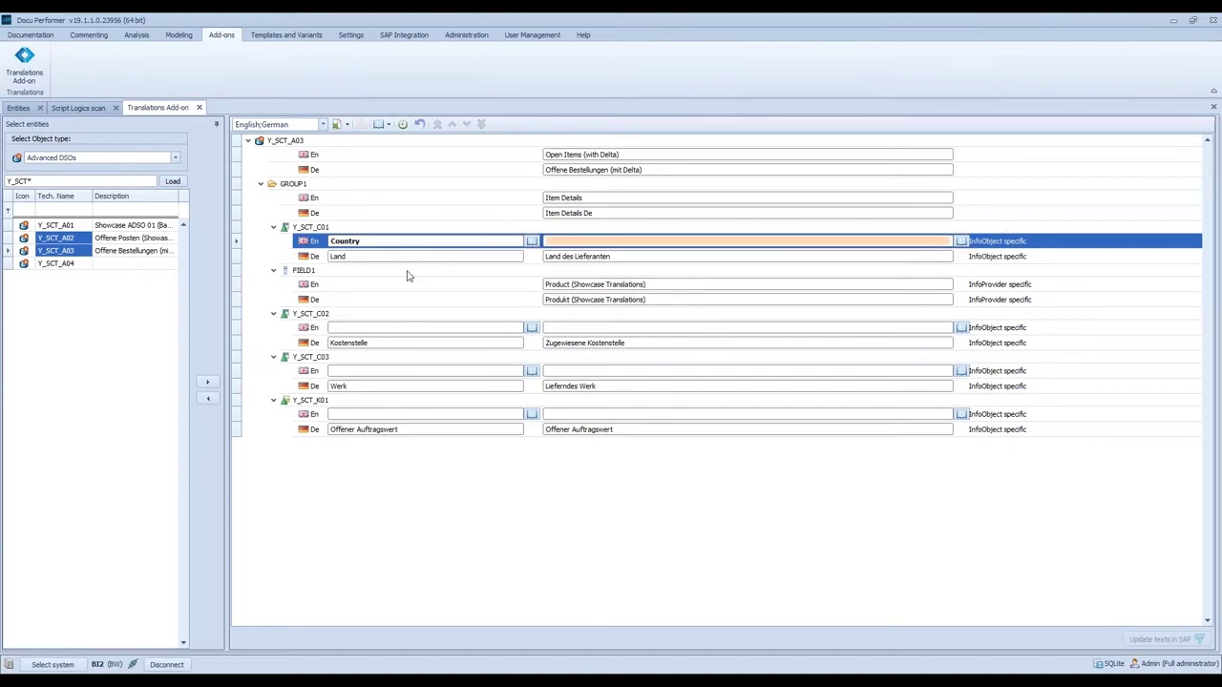
{"action": "left_click", "coordinate": [388, 125]}
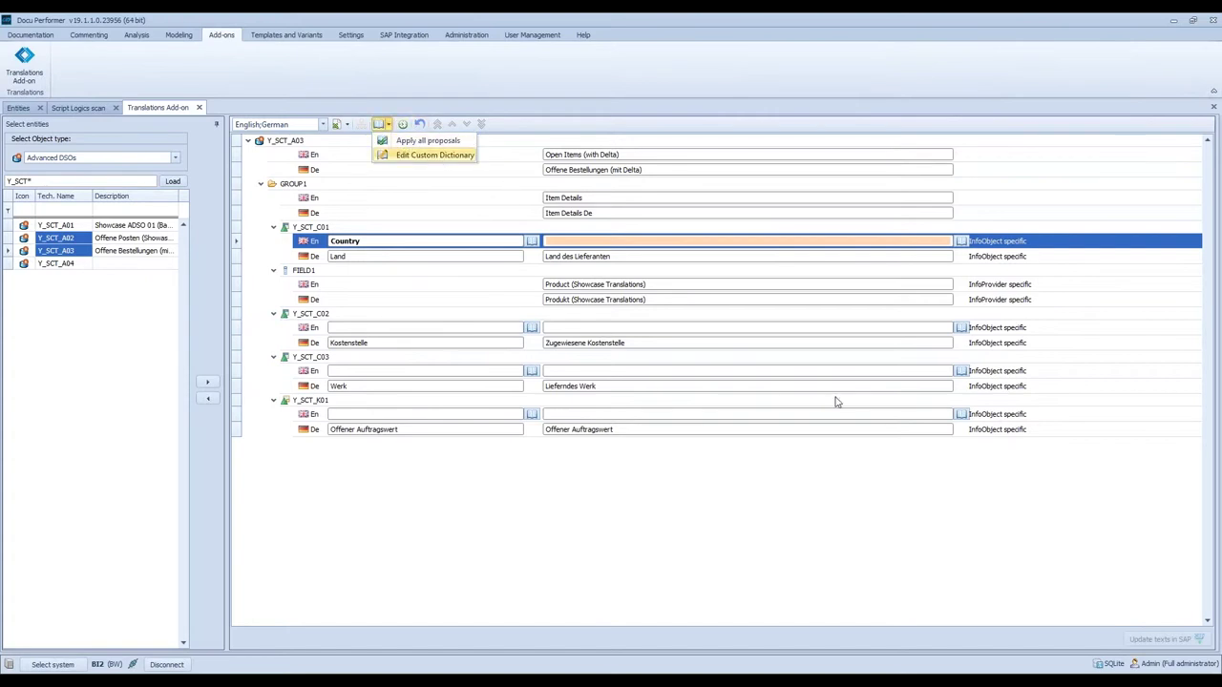
{"action": "left_click", "coordinate": [466, 143]}
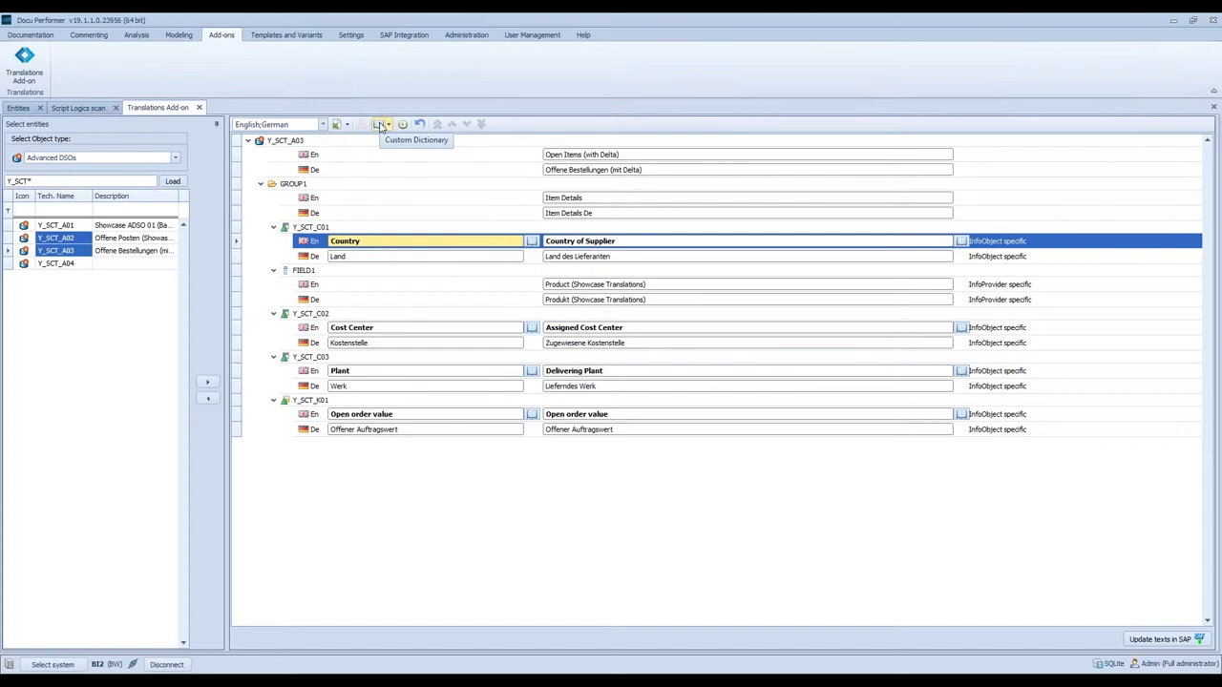
- Open the Custom Dictionary and bring up its column header context menu
{"action": "left_click", "coordinate": [380, 125]}
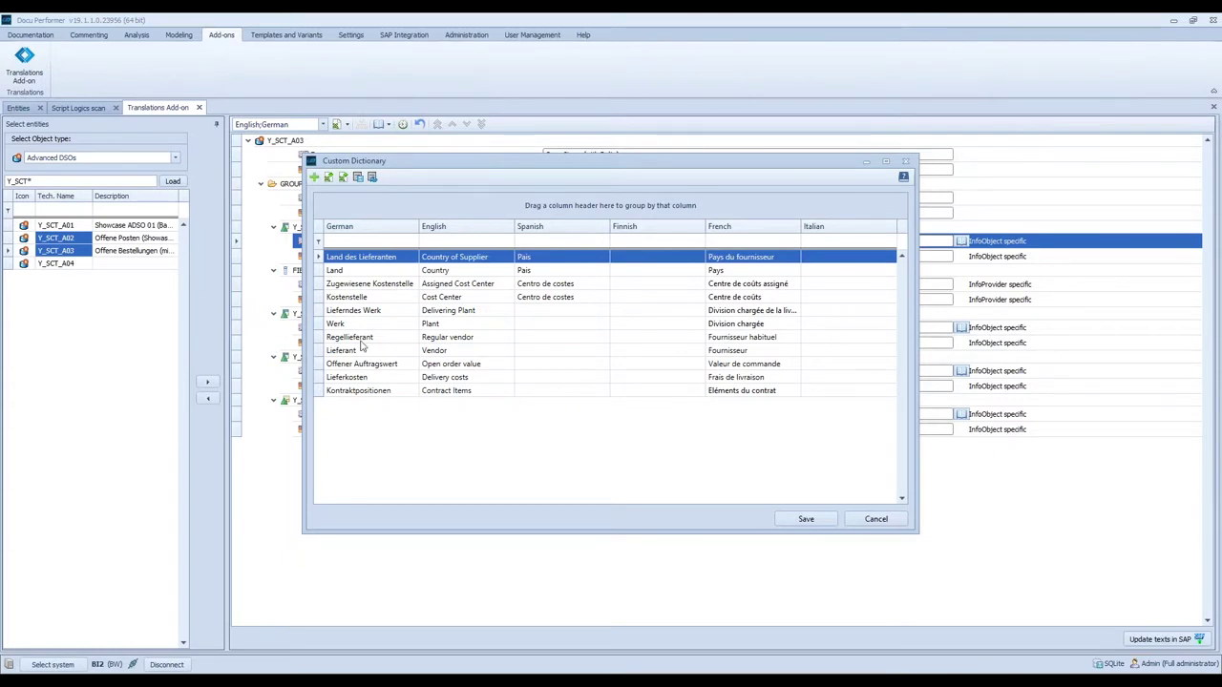
{"action": "right_click", "coordinate": [682, 228]}
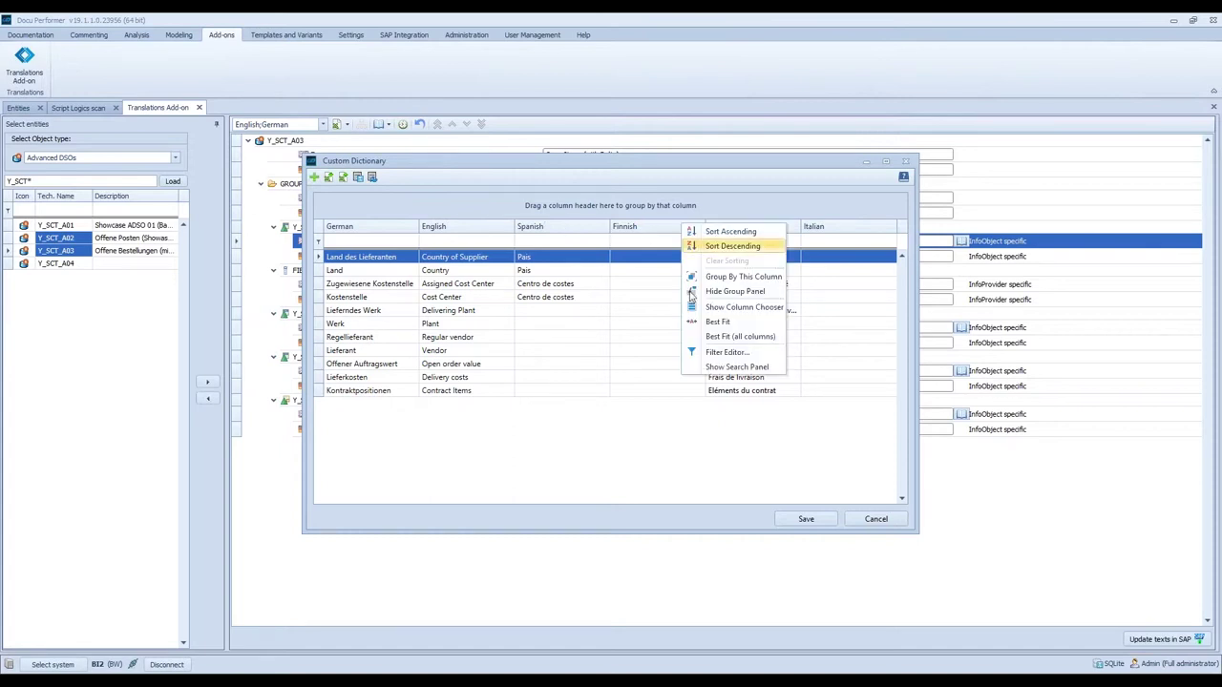
- Add a Russian column to the custom dictionary via the column chooser
{"action": "left_click", "coordinate": [770, 307]}
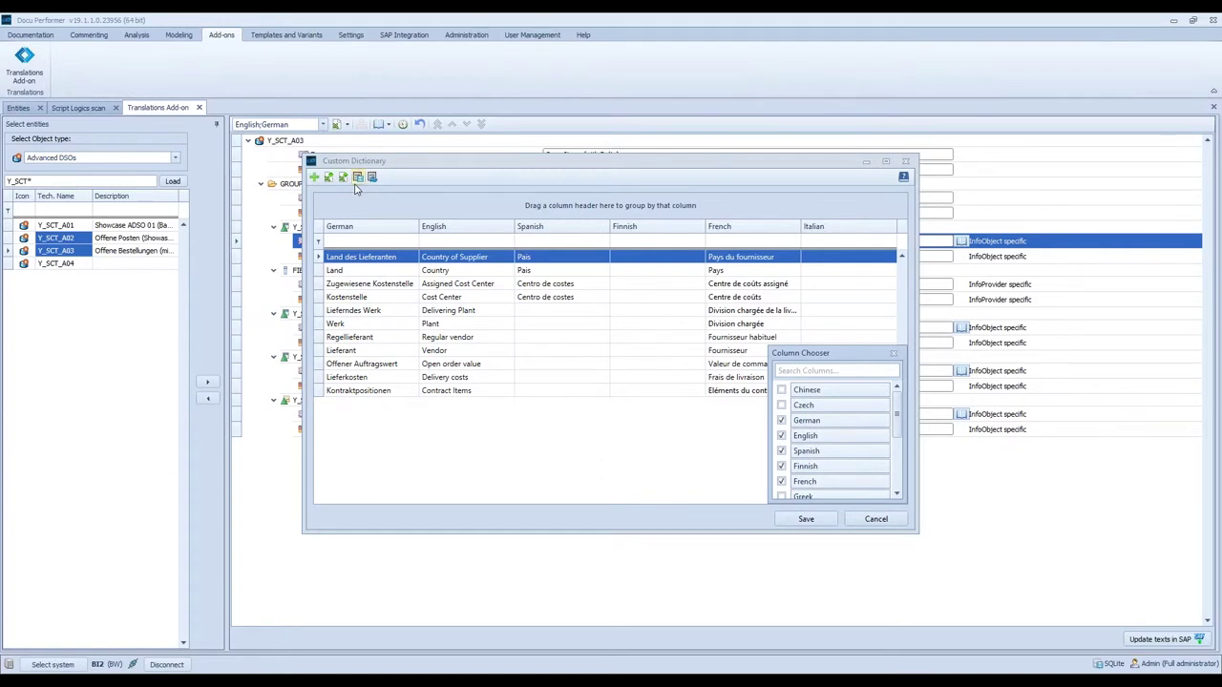
{"action": "scroll", "coordinate": [890, 406], "scroll_direction": "down", "scroll_amount": 5}
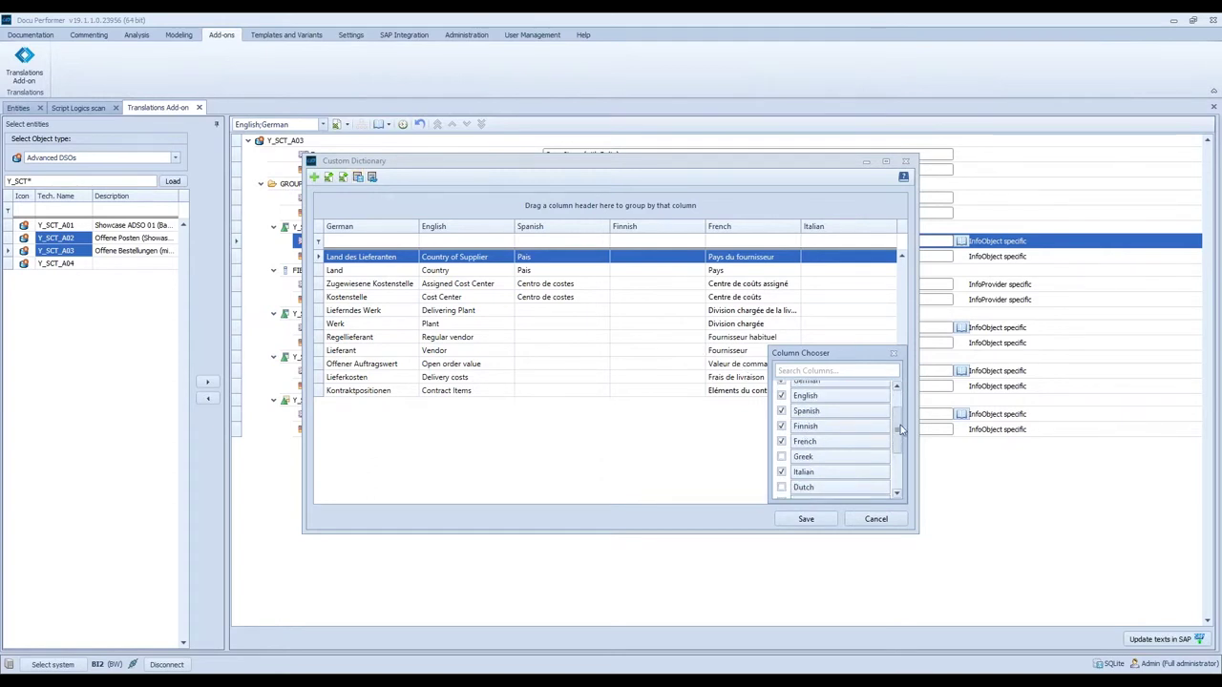
{"action": "scroll", "coordinate": [887, 401], "scroll_direction": "up", "scroll_amount": 5}
{"action": "scroll", "coordinate": [887, 403], "scroll_direction": "down", "scroll_amount": 4}
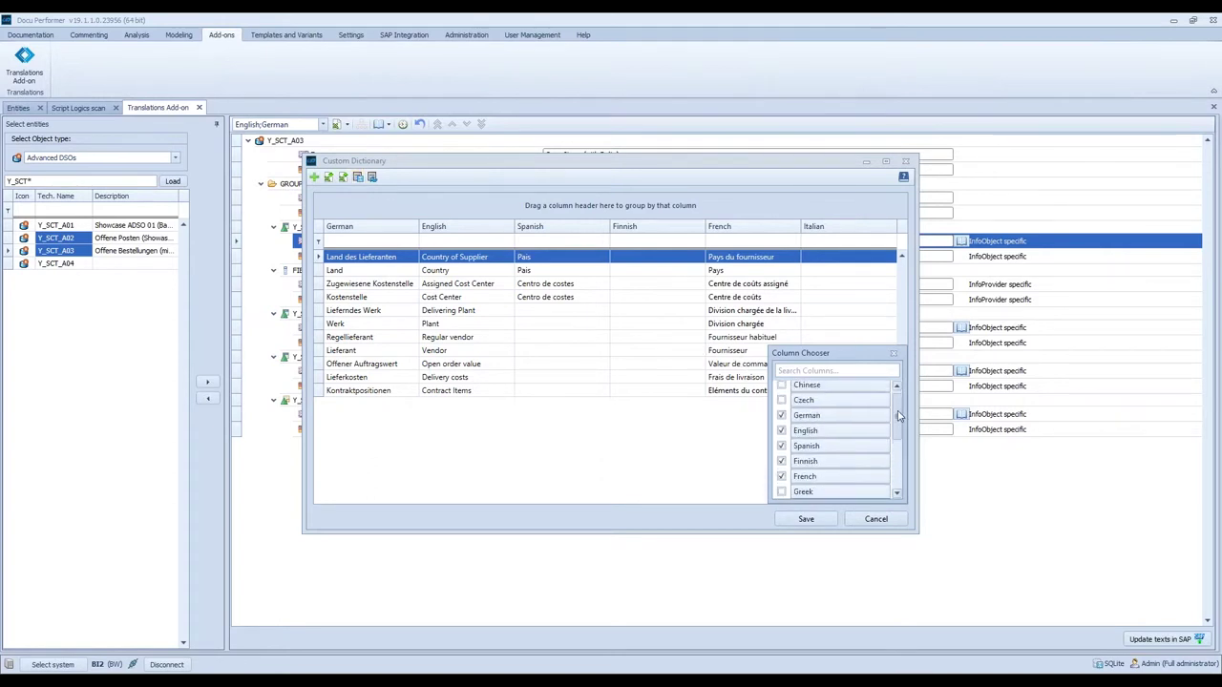
{"action": "scroll", "coordinate": [902, 437], "scroll_direction": "down", "scroll_amount": 3}
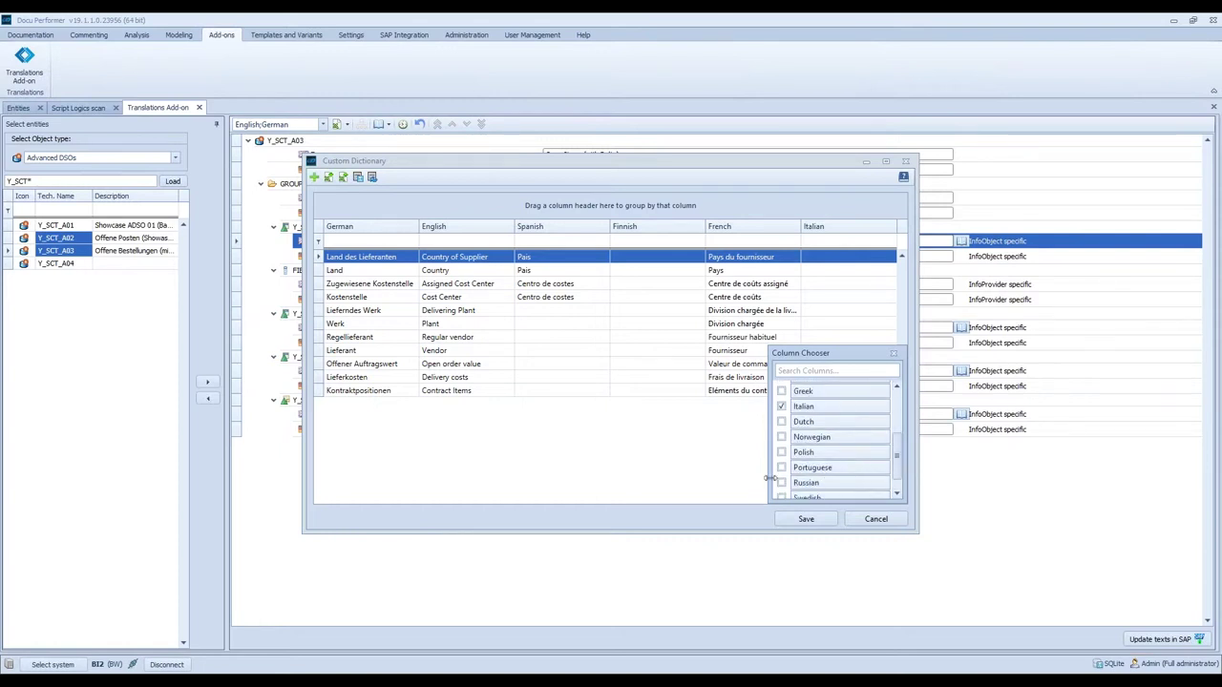
{"action": "left_click", "coordinate": [782, 483]}
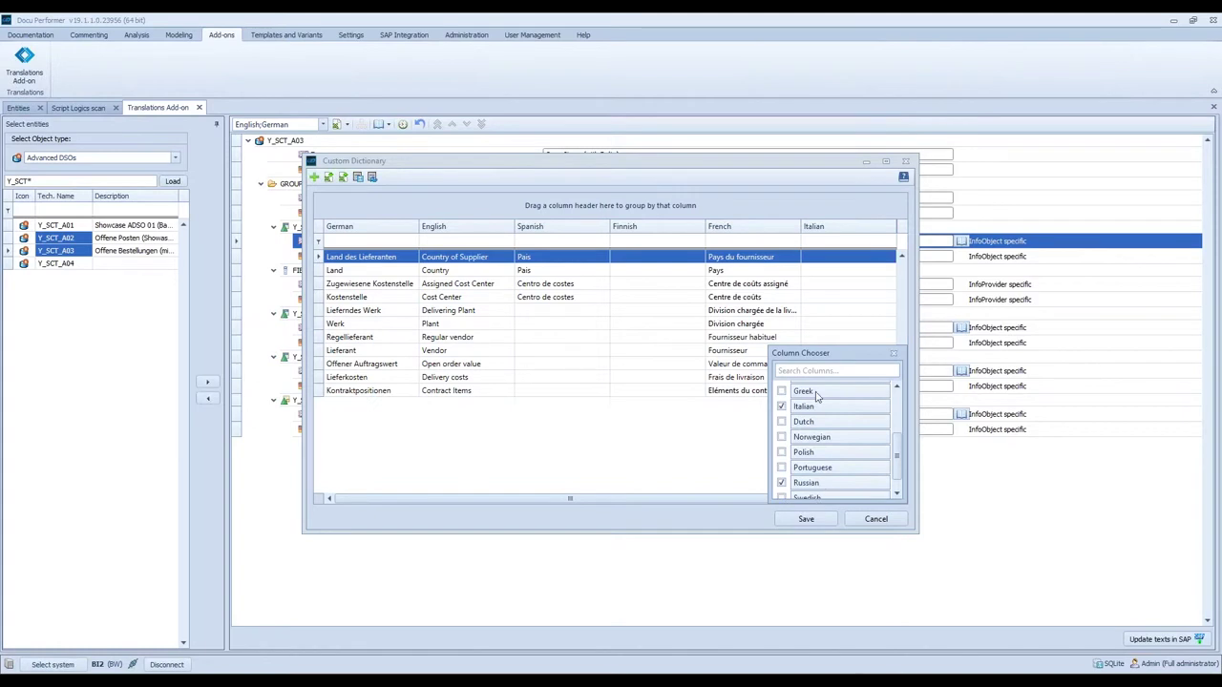
{"action": "left_click_drag", "start_coordinate": [808, 350], "coordinate": [793, 313]}
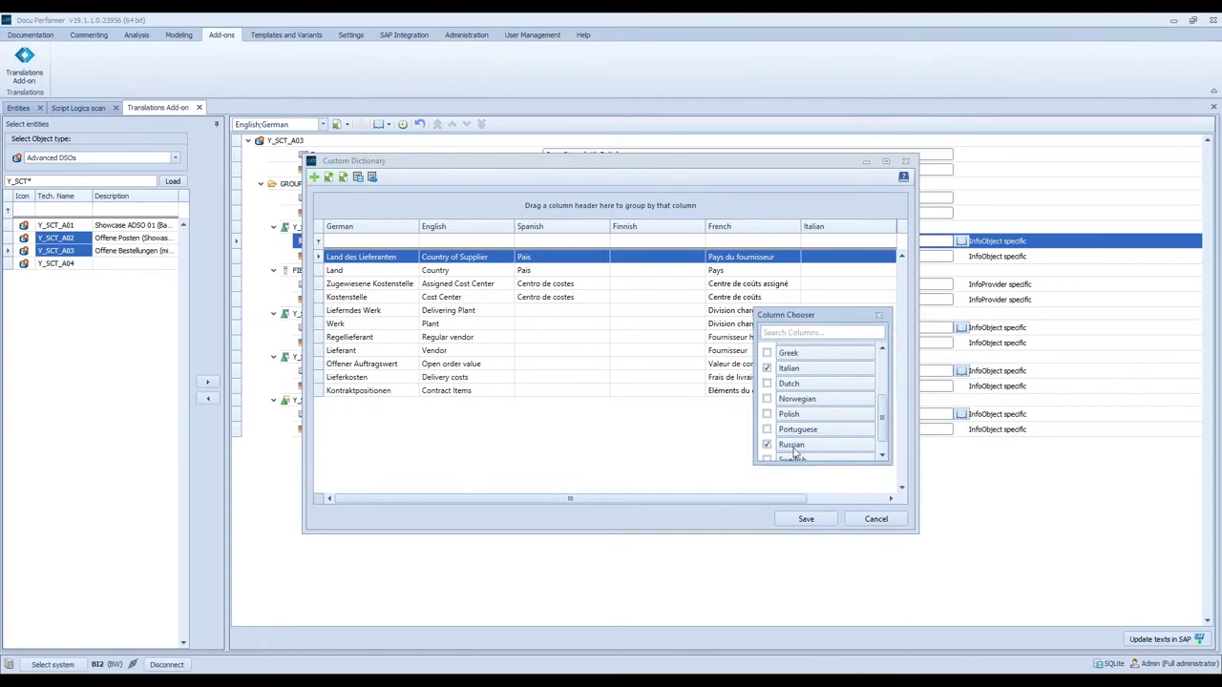
{"action": "left_click", "coordinate": [877, 315]}
- Export the custom dictionary grid to Excel and acknowledge the success message
{"action": "scroll", "coordinate": [868, 288], "scroll_direction": "right", "scroll_amount": 2}
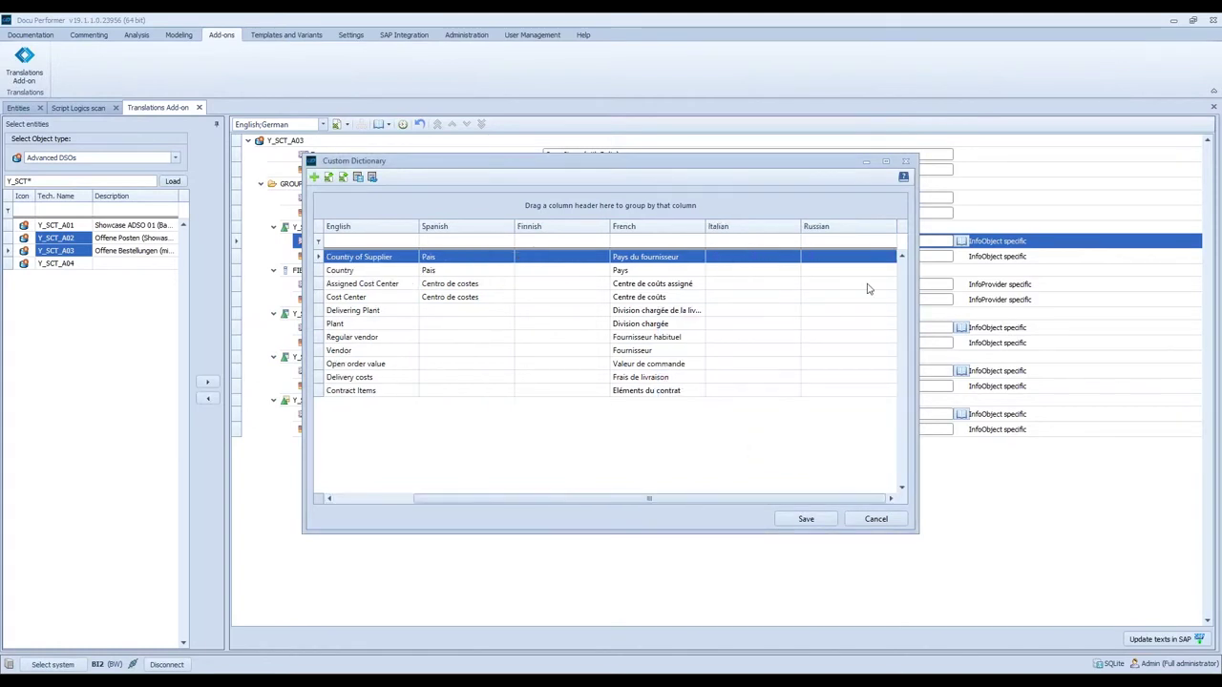
{"action": "left_click_drag", "start_coordinate": [692, 498], "coordinate": [572, 499]}
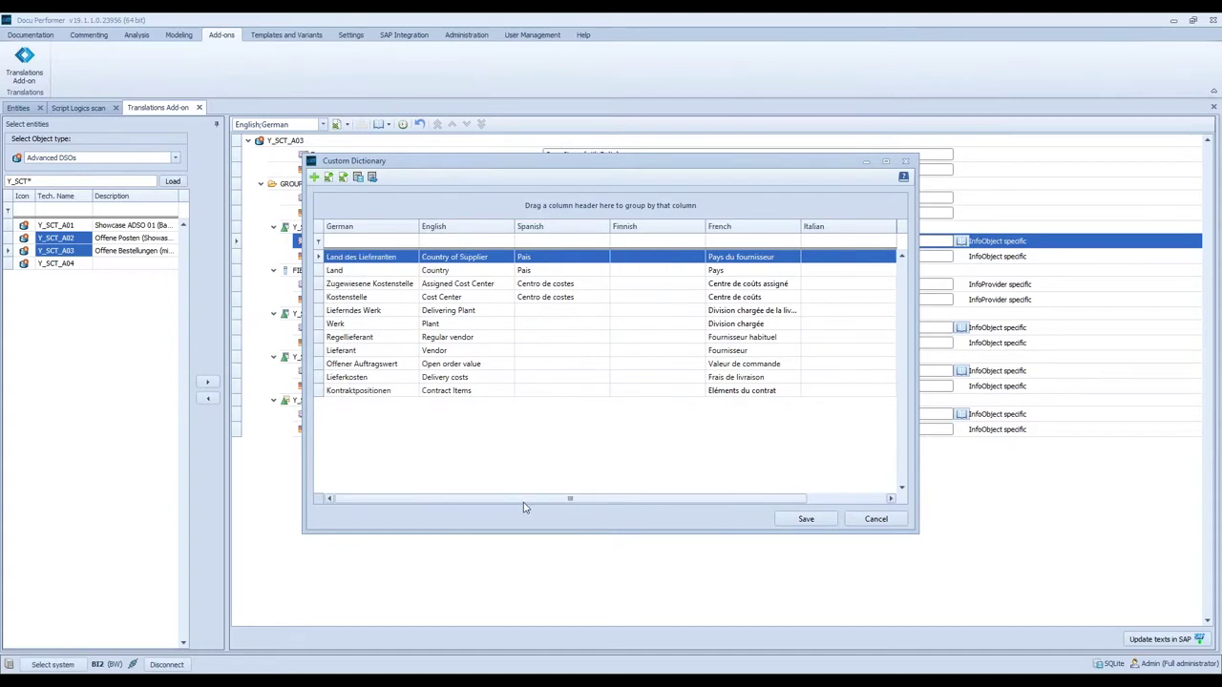
{"action": "left_click", "coordinate": [628, 256]}
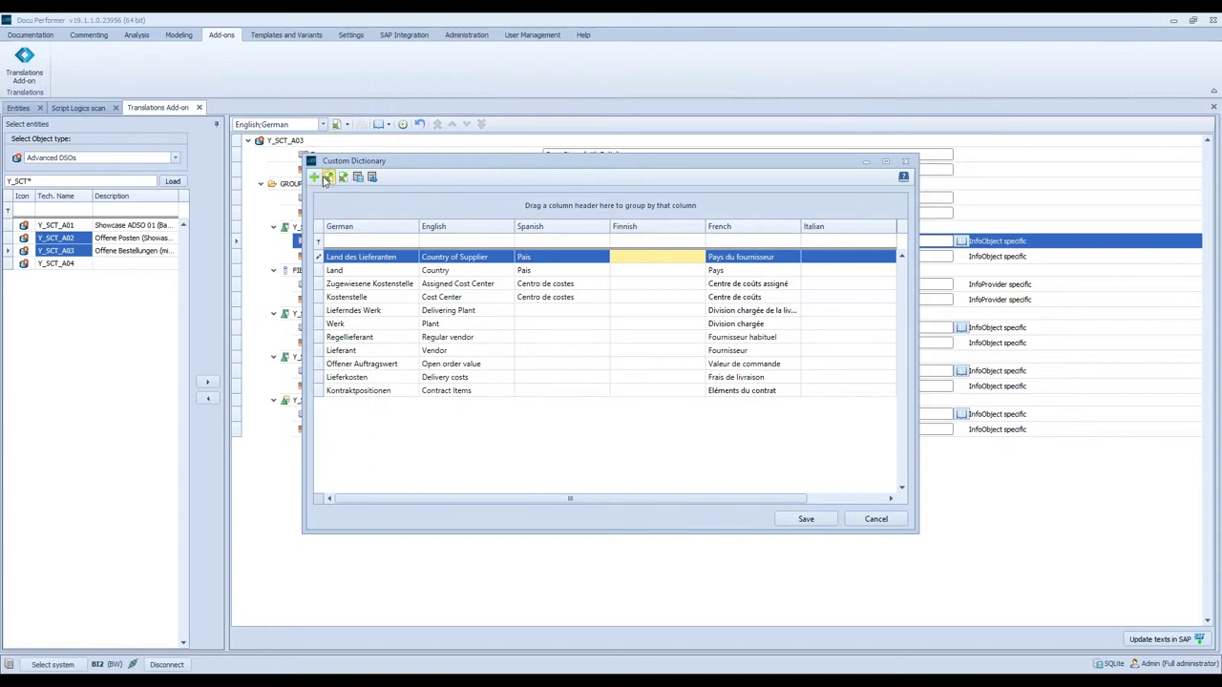
{"action": "left_click", "coordinate": [325, 181]}
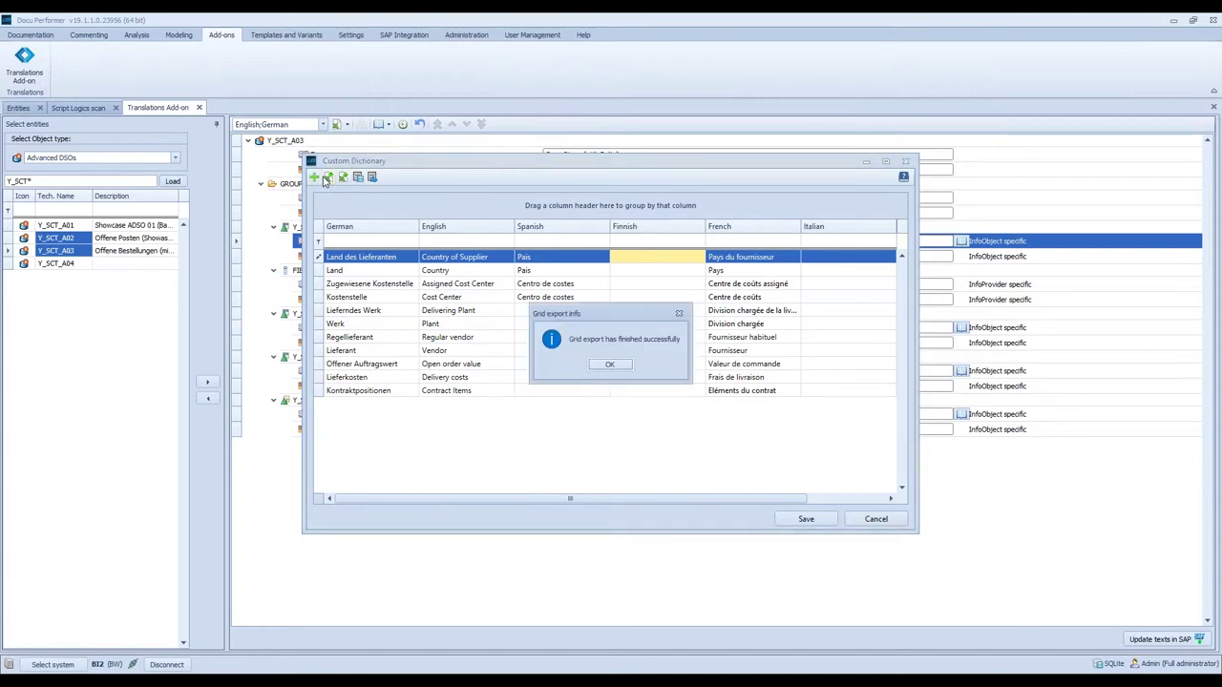
{"action": "left_click", "coordinate": [613, 355]}
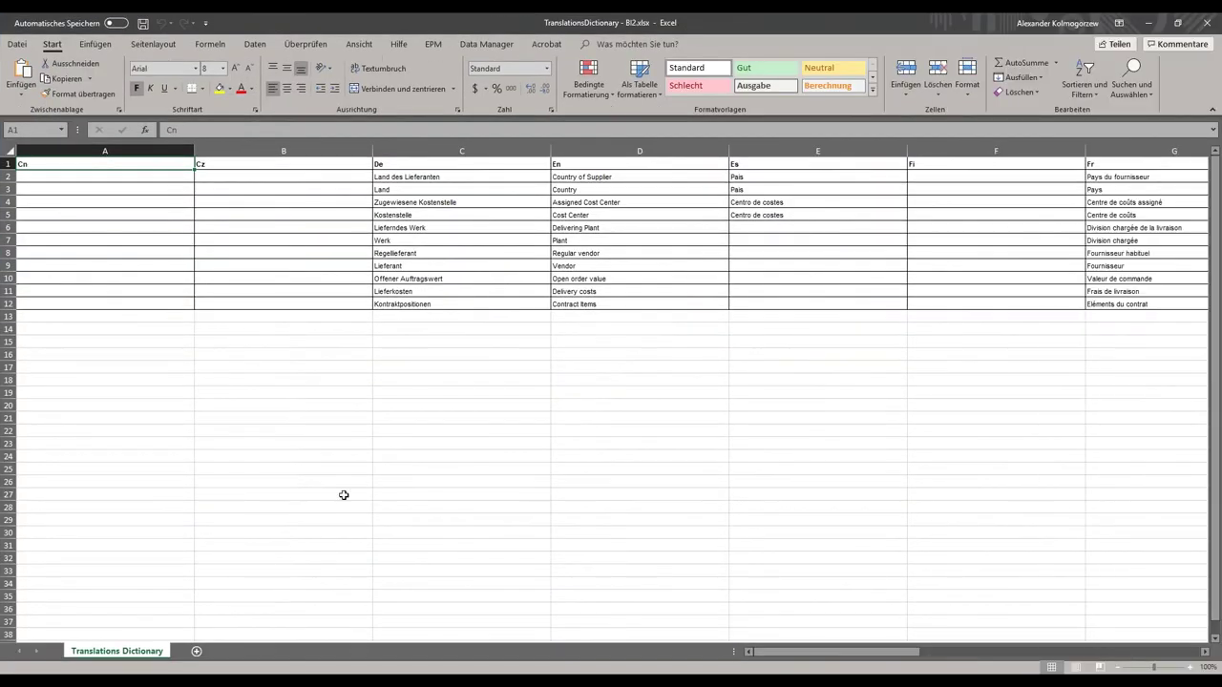
- Review the language columns in TranslationsDictionary - BI2.xlsx, then minimise Excel
{"action": "left_click", "coordinate": [67, 198]}
{"action": "key", "text": "Tab"}
{"action": "key", "text": "Tab"}
{"action": "key", "text": "Tab"}
{"action": "key", "text": "Tab"}
{"action": "key", "text": "Tab"}
{"action": "key", "text": "Tab"}
{"action": "key", "text": "Tab"}
{"action": "key", "text": "Tab"}
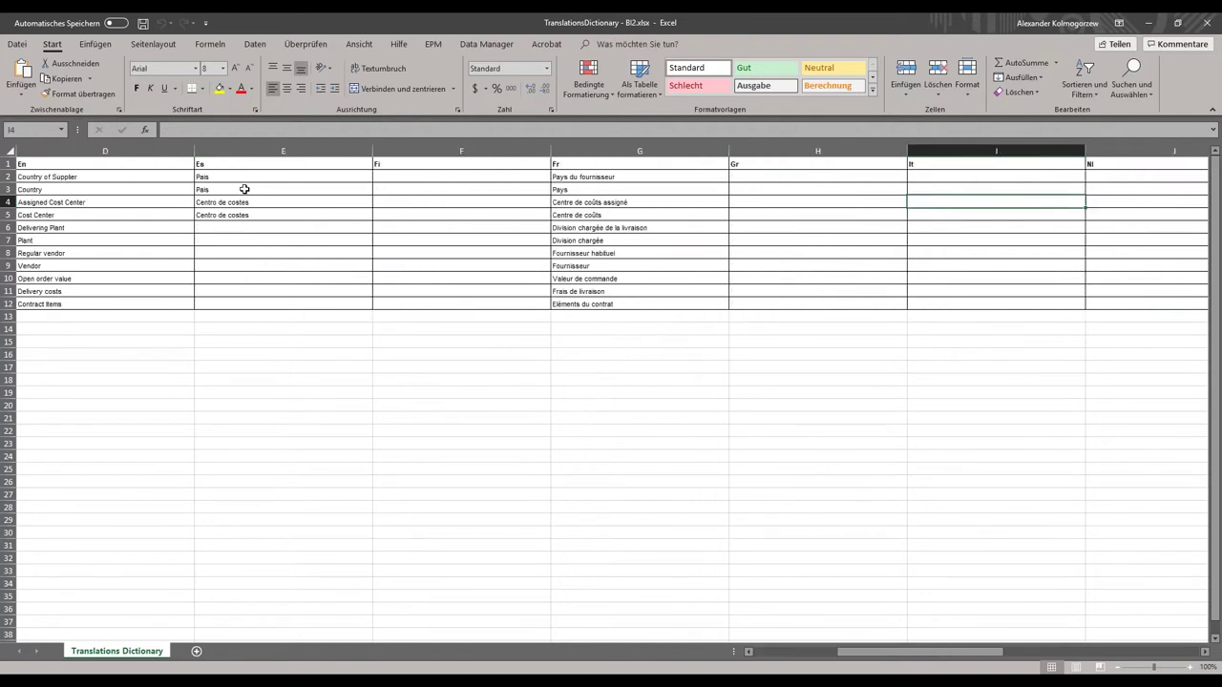
{"action": "key", "text": "shift+Tab"}
{"action": "key", "text": "shift+Tab"}
{"action": "key", "text": "shift+Tab"}
{"action": "key", "text": "shift+Tab"}
{"action": "key", "text": "shift+Tab"}
{"action": "key", "text": "shift+Tab"}
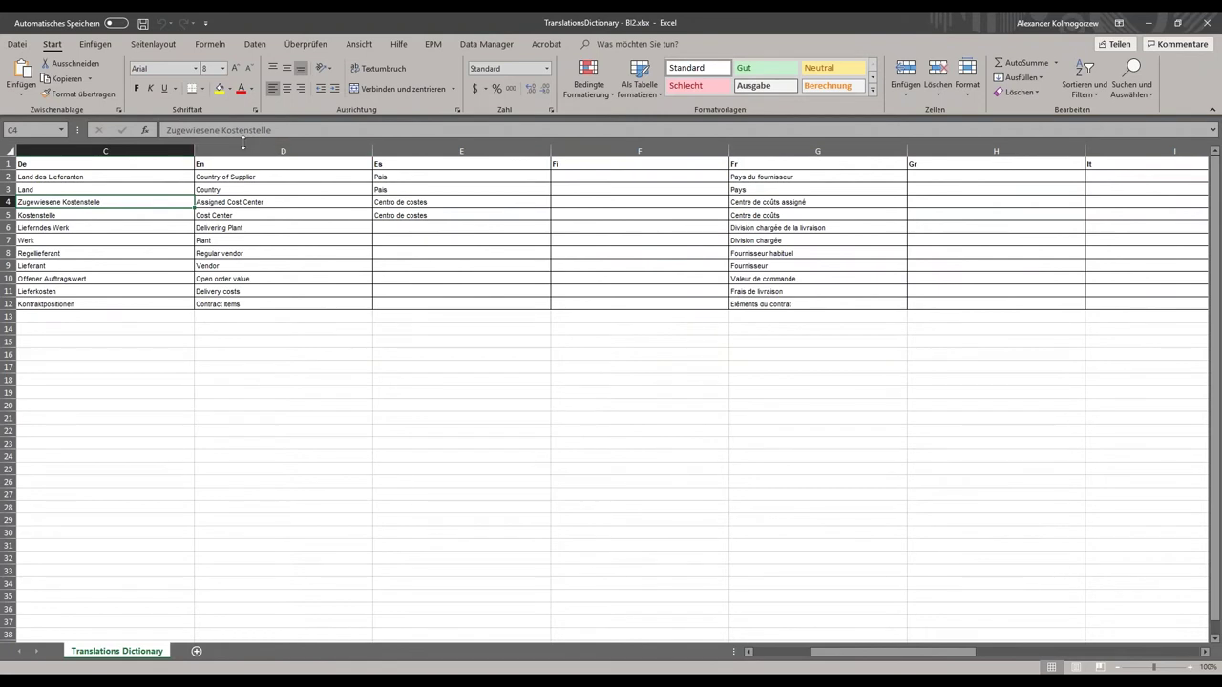
{"action": "left_click", "coordinate": [1150, 20]}
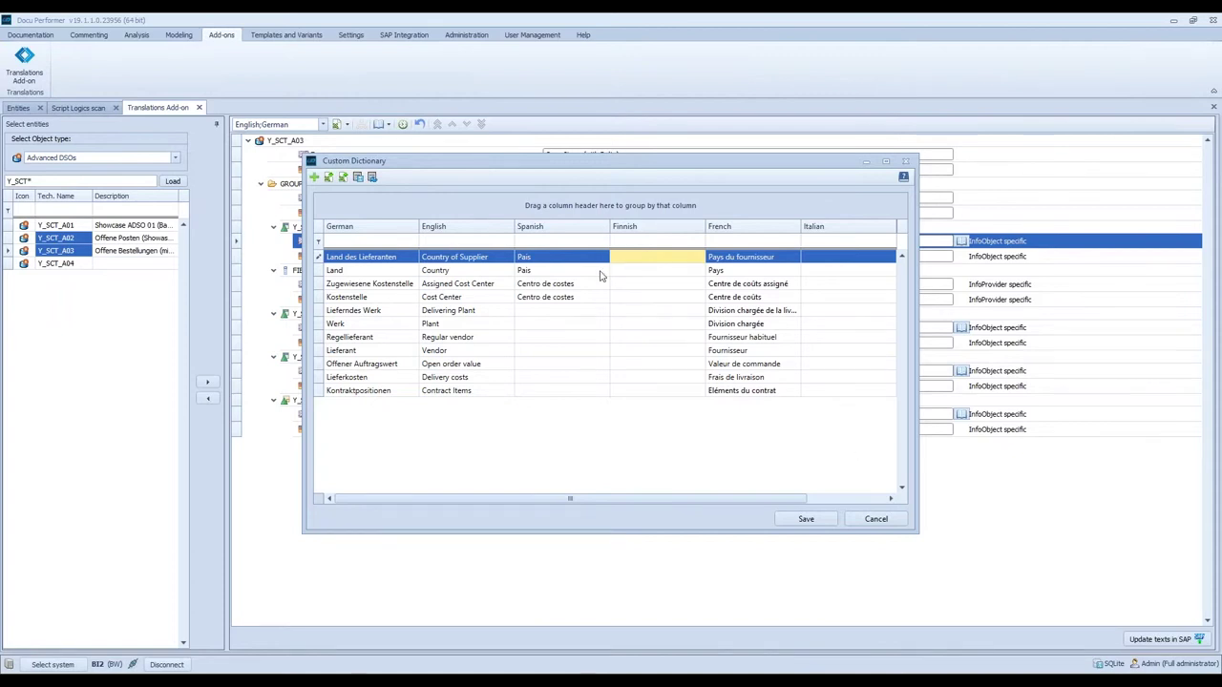
- Close the custom dictionary and remove Y_SCT_A03 from the translation list
{"action": "key", "text": "Escape"}
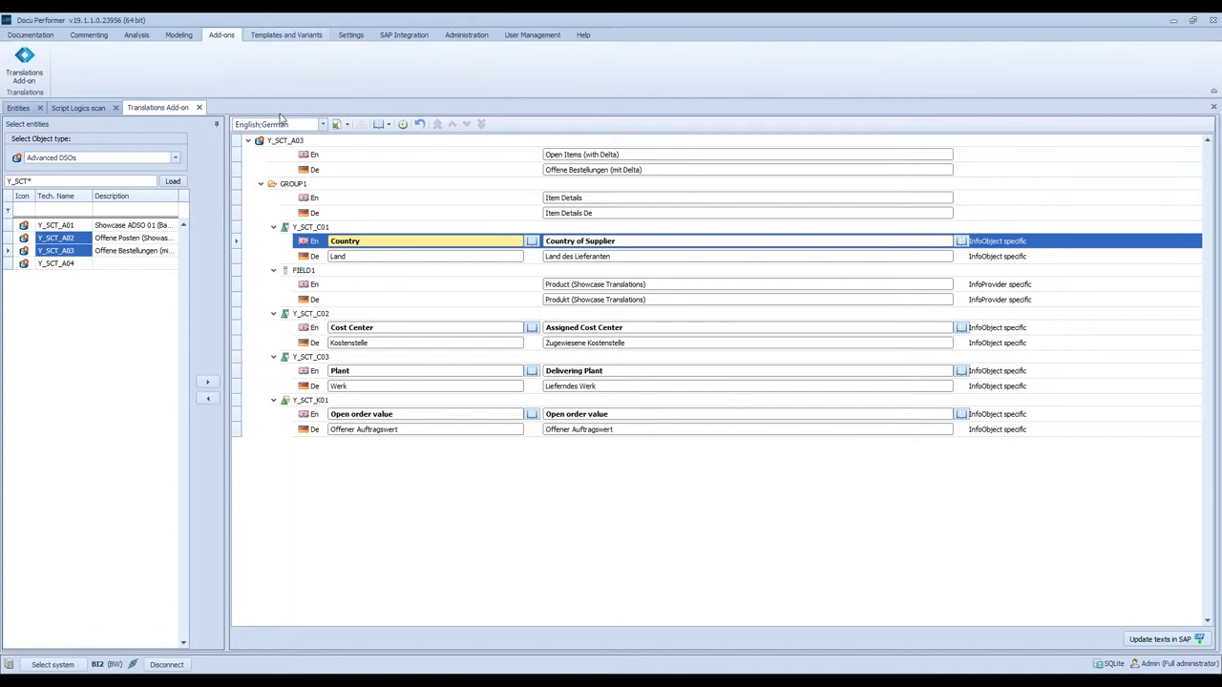
{"action": "left_click", "coordinate": [275, 140]}
{"action": "left_click", "coordinate": [207, 397]}
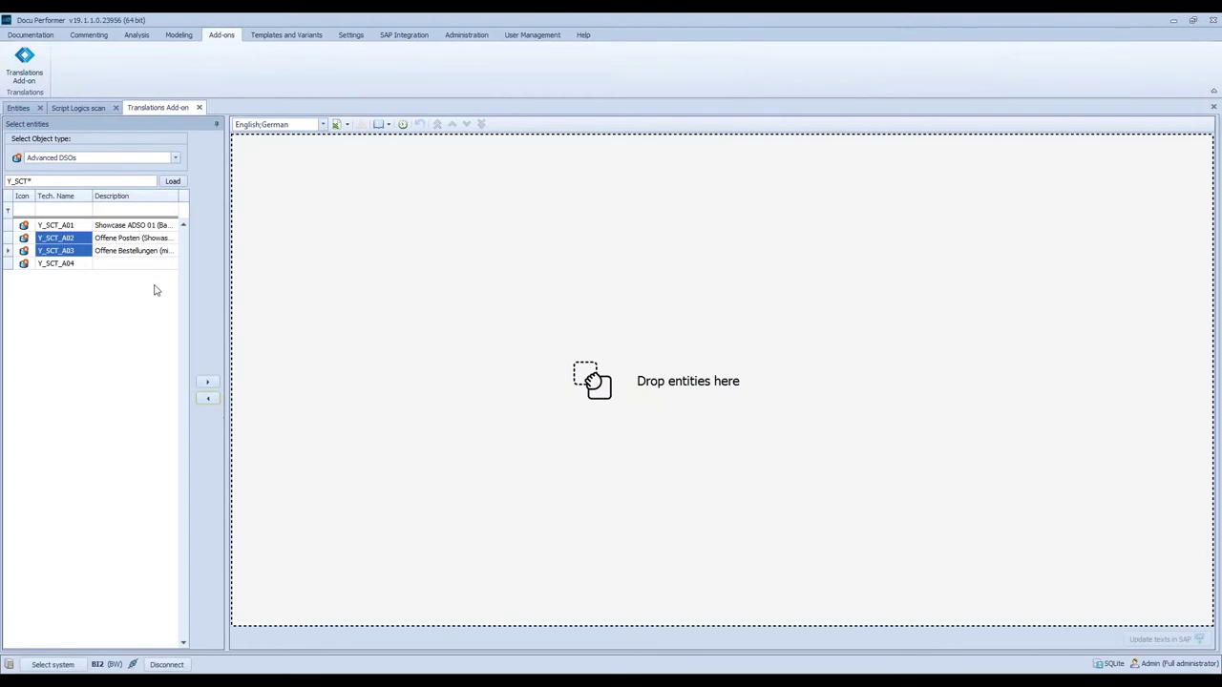
- Load Characteristics (InfoObject) matching Y_SCT* and add Y_SCT_C01–C04 to the translation list
{"action": "left_click", "coordinate": [174, 159]}
{"action": "scroll", "coordinate": [72, 327], "scroll_direction": "down", "scroll_amount": 2}
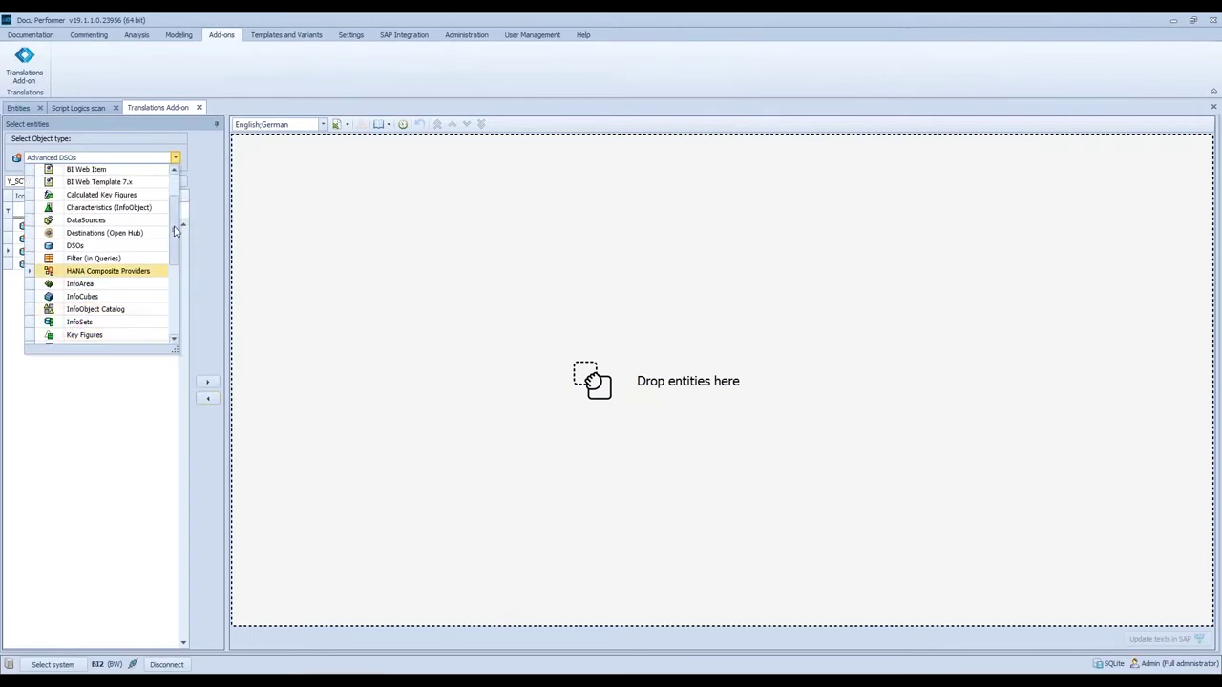
{"action": "scroll", "coordinate": [120, 206], "scroll_direction": "down", "scroll_amount": 1}
{"action": "left_click", "coordinate": [117, 192]}
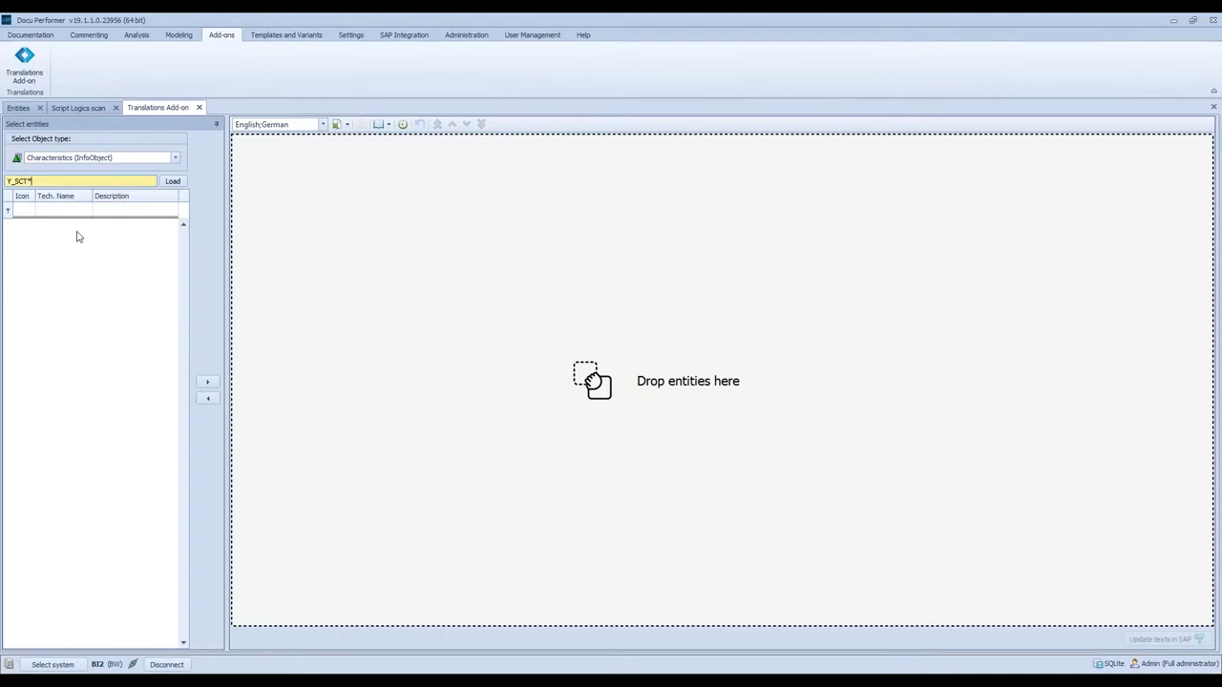
{"action": "double_click", "coordinate": [44, 179]}
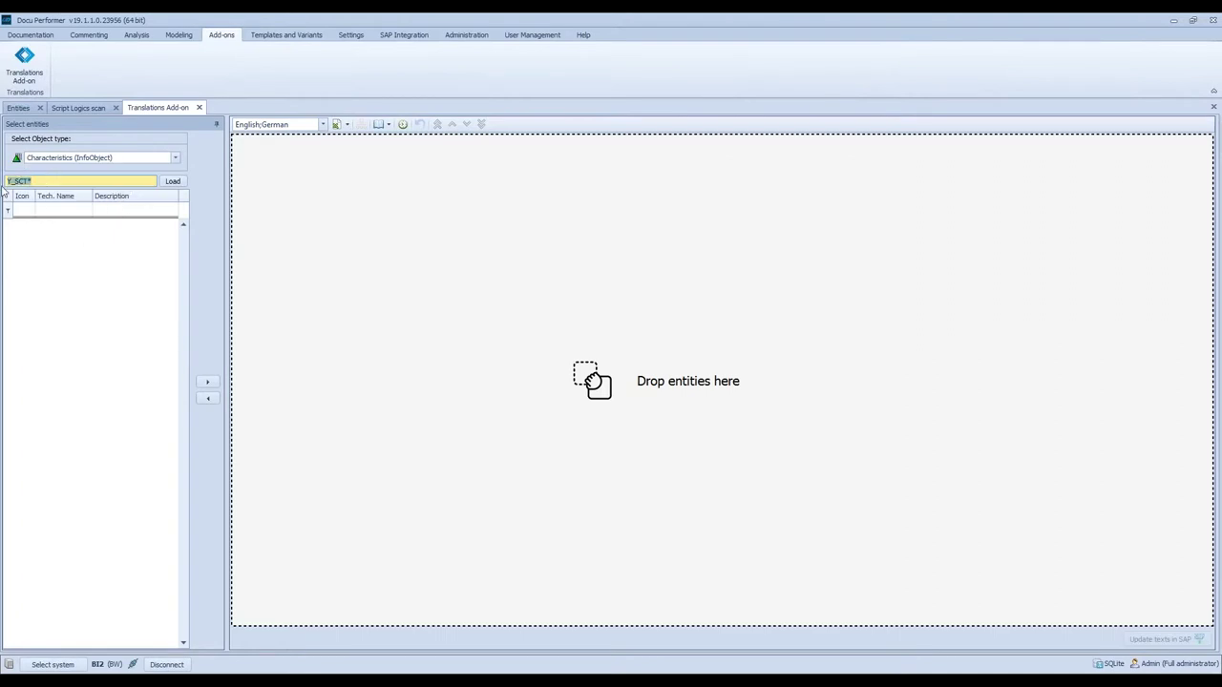
{"action": "left_click", "coordinate": [169, 182]}
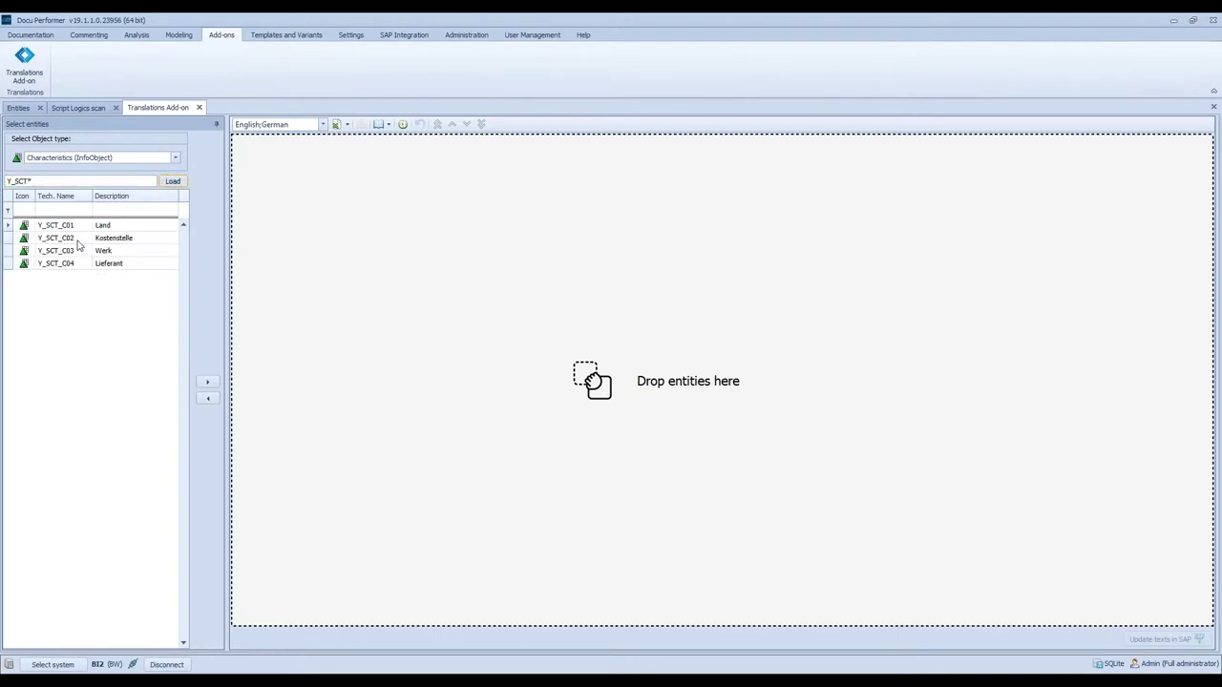
{"action": "left_click", "coordinate": [65, 223]}
{"action": "left_click", "coordinate": [60, 264], "text": "shift"}
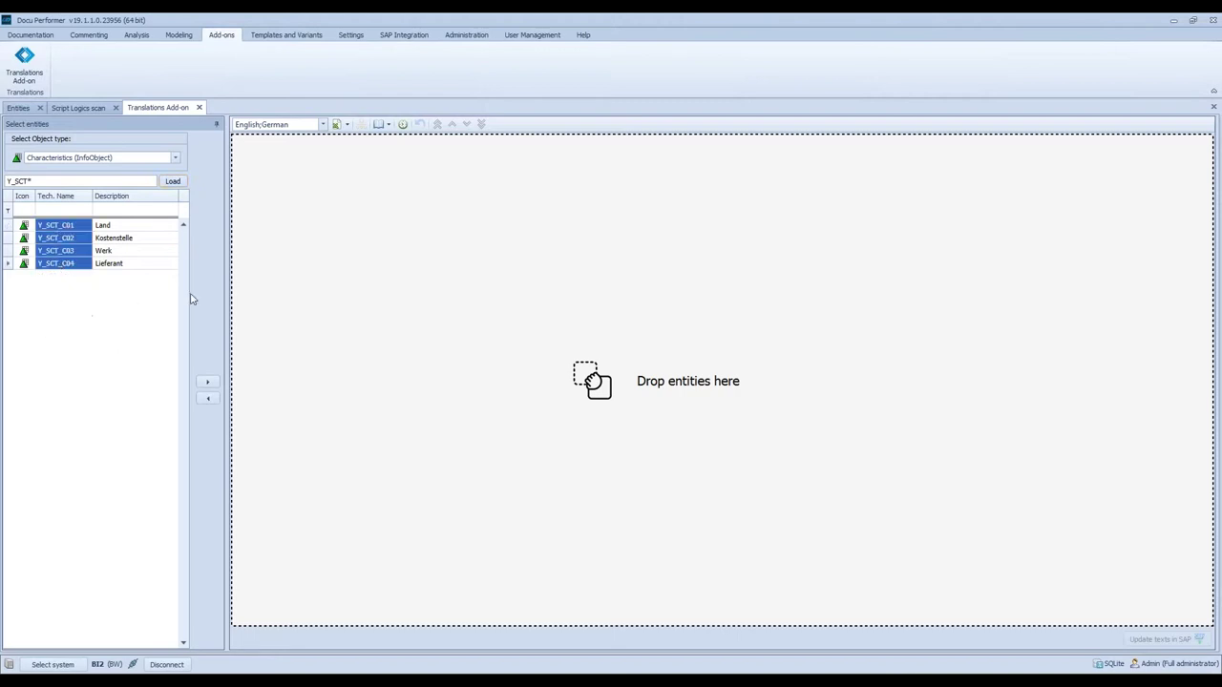
{"action": "left_click", "coordinate": [207, 382]}
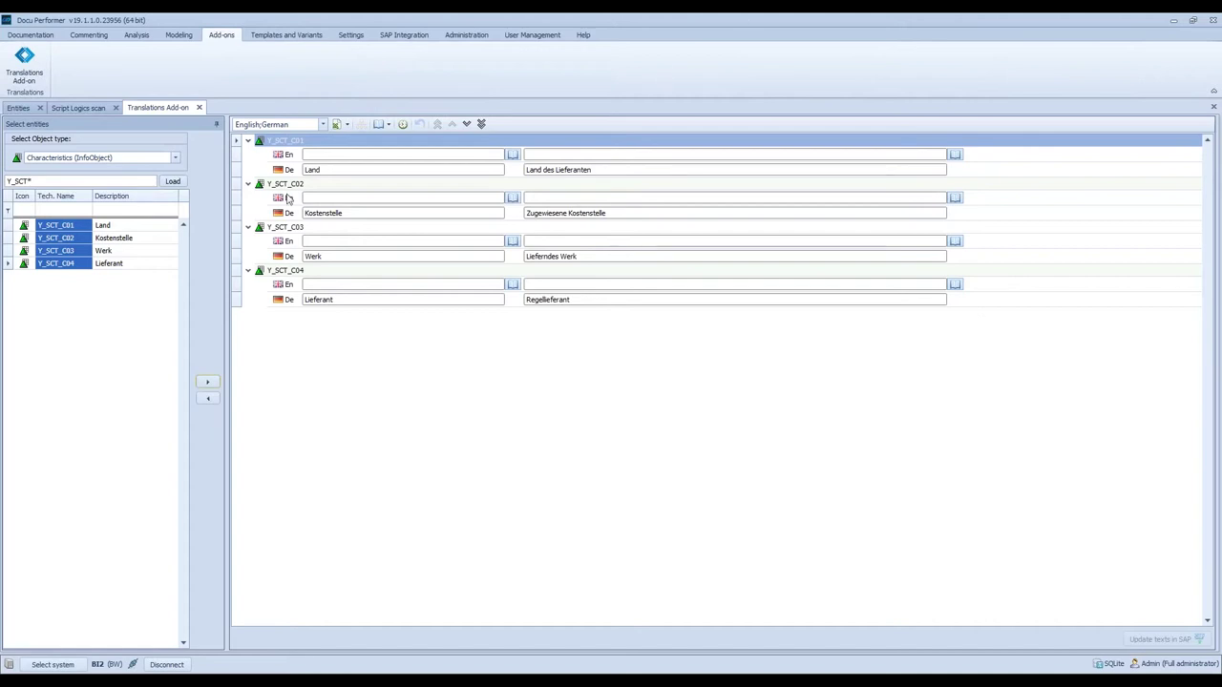
- Take 'Country' as Y_SCT_C01's English text, then apply all dictionary proposals to the remaining fields
{"action": "left_click", "coordinate": [513, 155]}
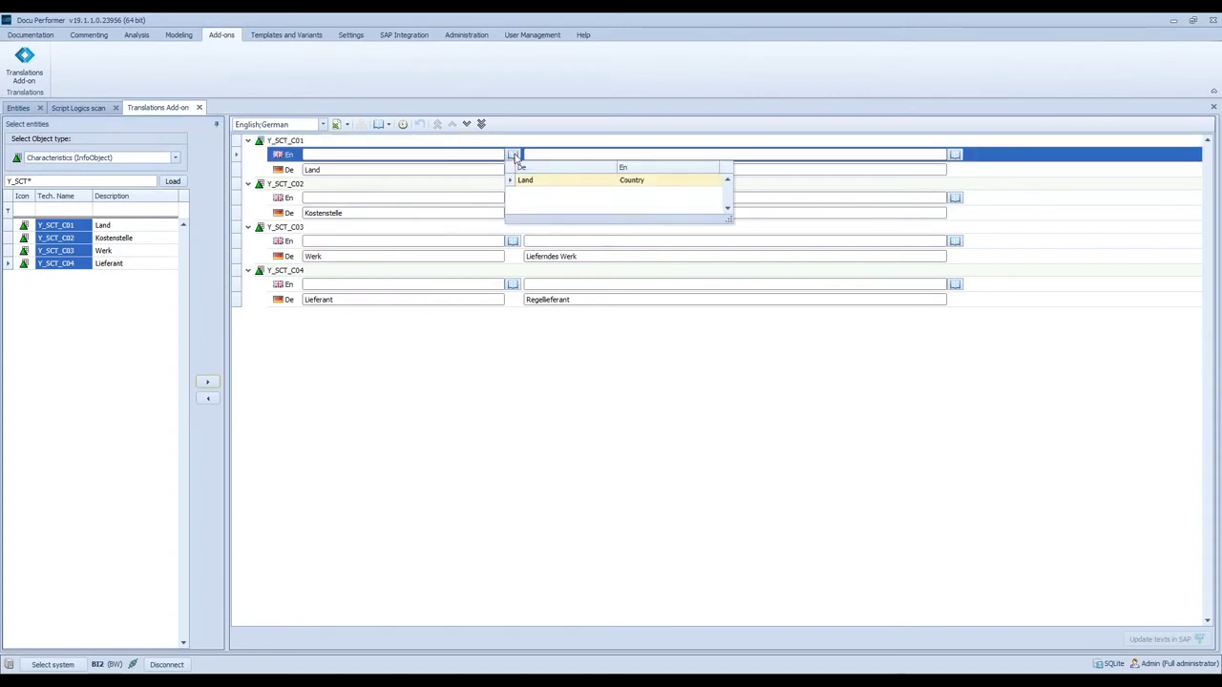
{"action": "left_click", "coordinate": [668, 182]}
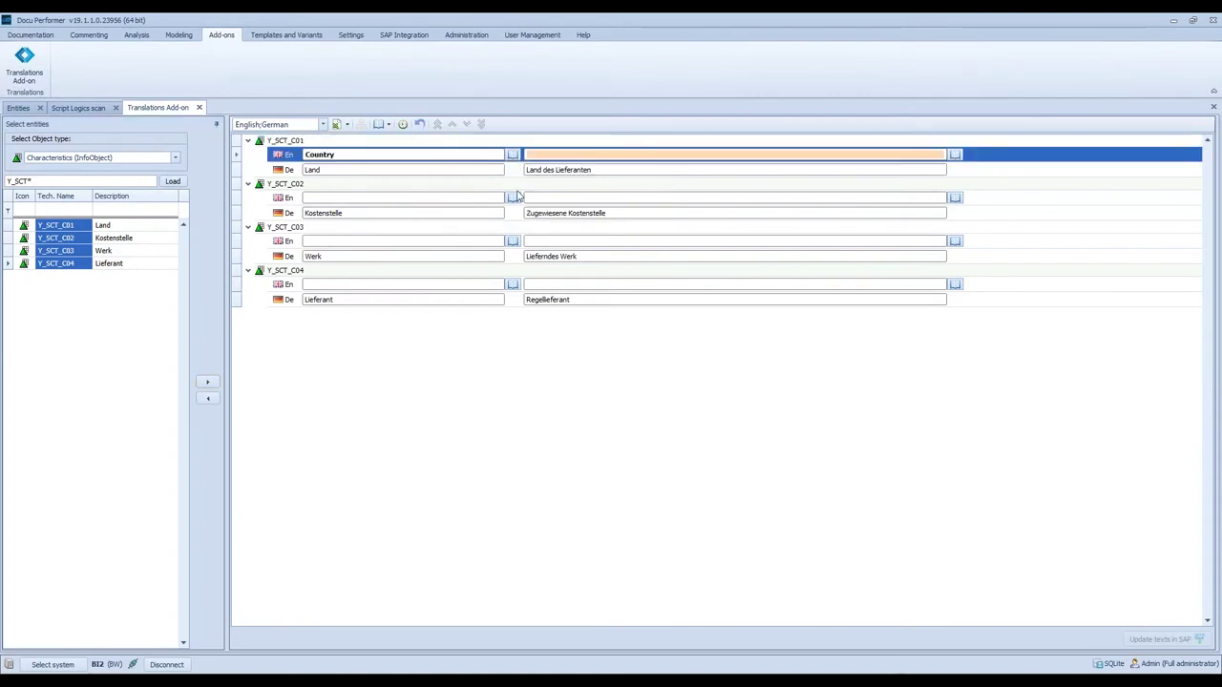
{"action": "left_click", "coordinate": [389, 125]}
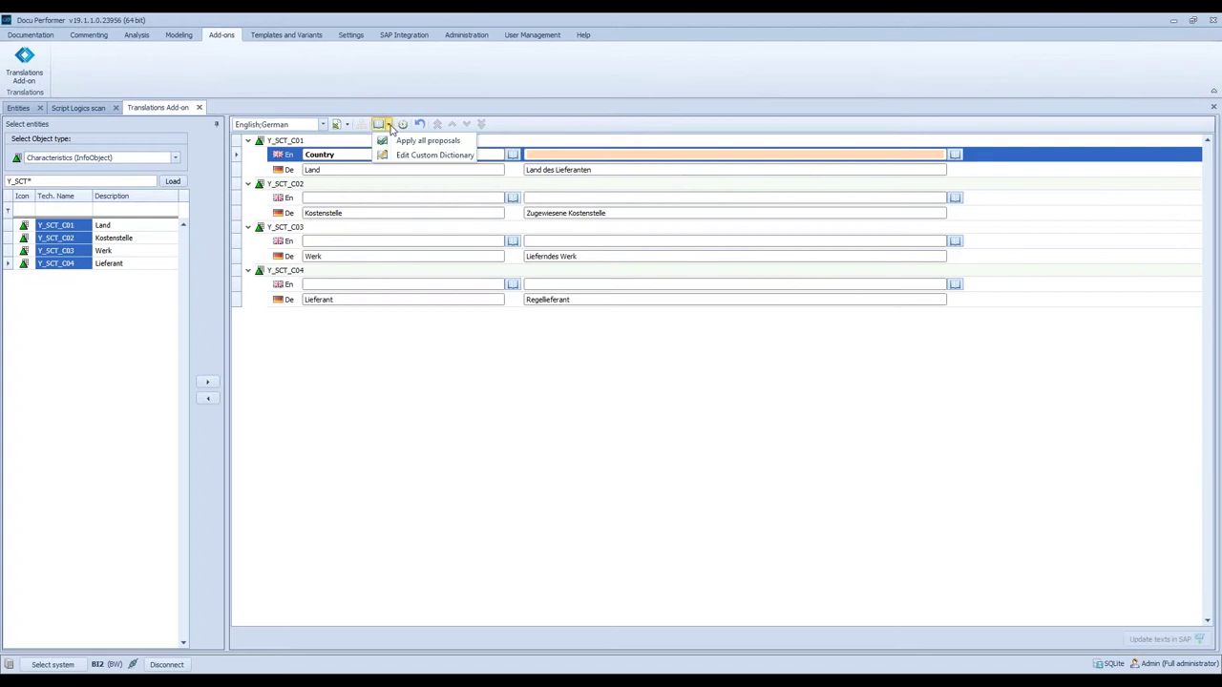
{"action": "left_click", "coordinate": [427, 140]}
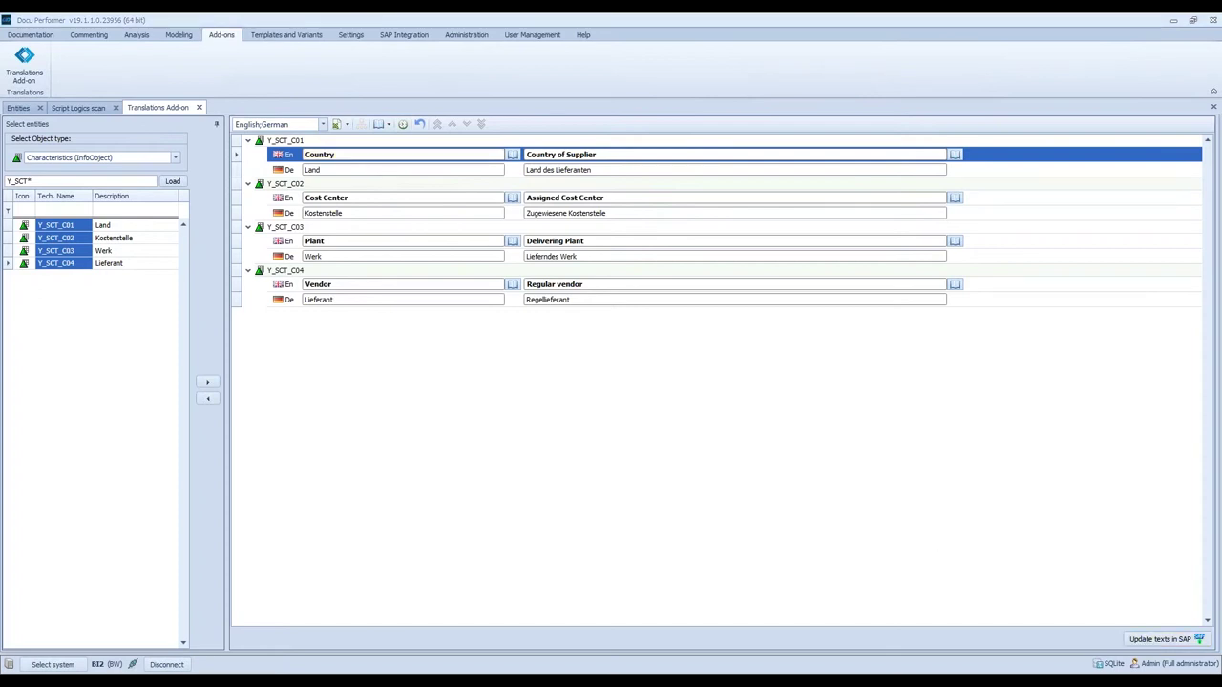
{"action": "mouse_move", "coordinate": [1049, 109]}
{"action": "left_mouse_down"}
{"action": "mouse_move", "coordinate": [658, 91]}
{"action": "mouse_move", "coordinate": [1033, 194]}
{"action": "mouse_move", "coordinate": [1040, 102]}
{"action": "left_mouse_up"}
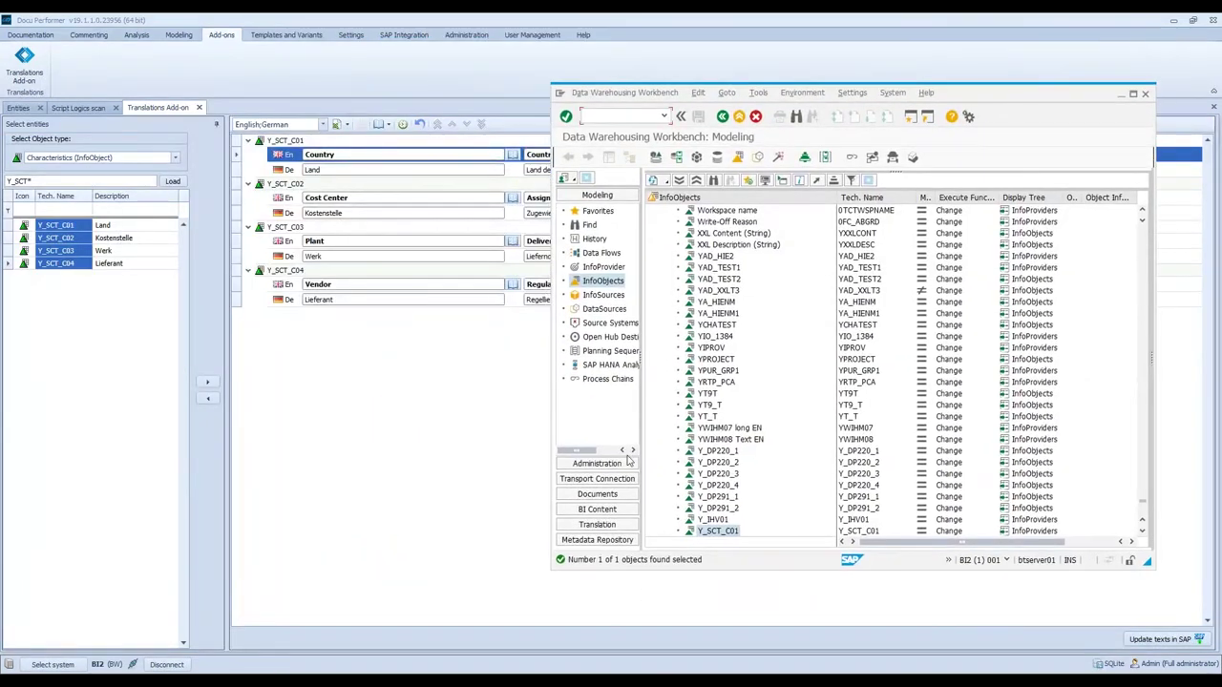
- Check Y_SCT_C01 through C04 in the workbench InfoObjects tree, then close the workbench
{"action": "left_click", "coordinate": [707, 522]}
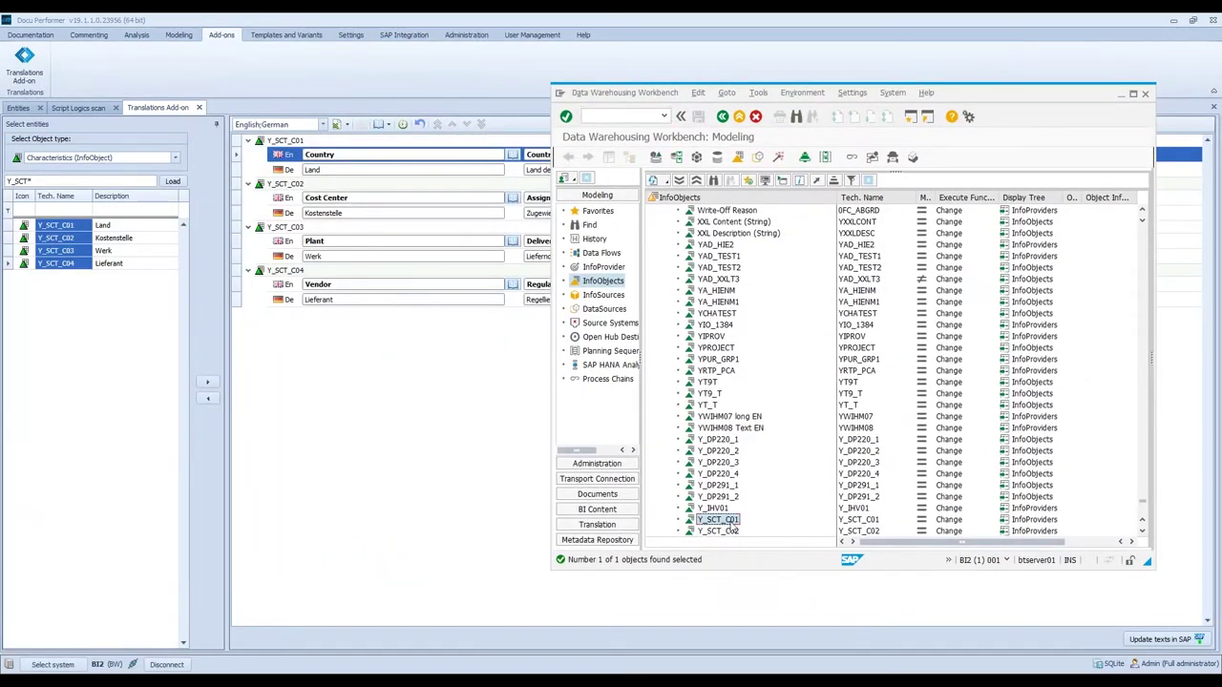
{"action": "left_click", "coordinate": [864, 520]}
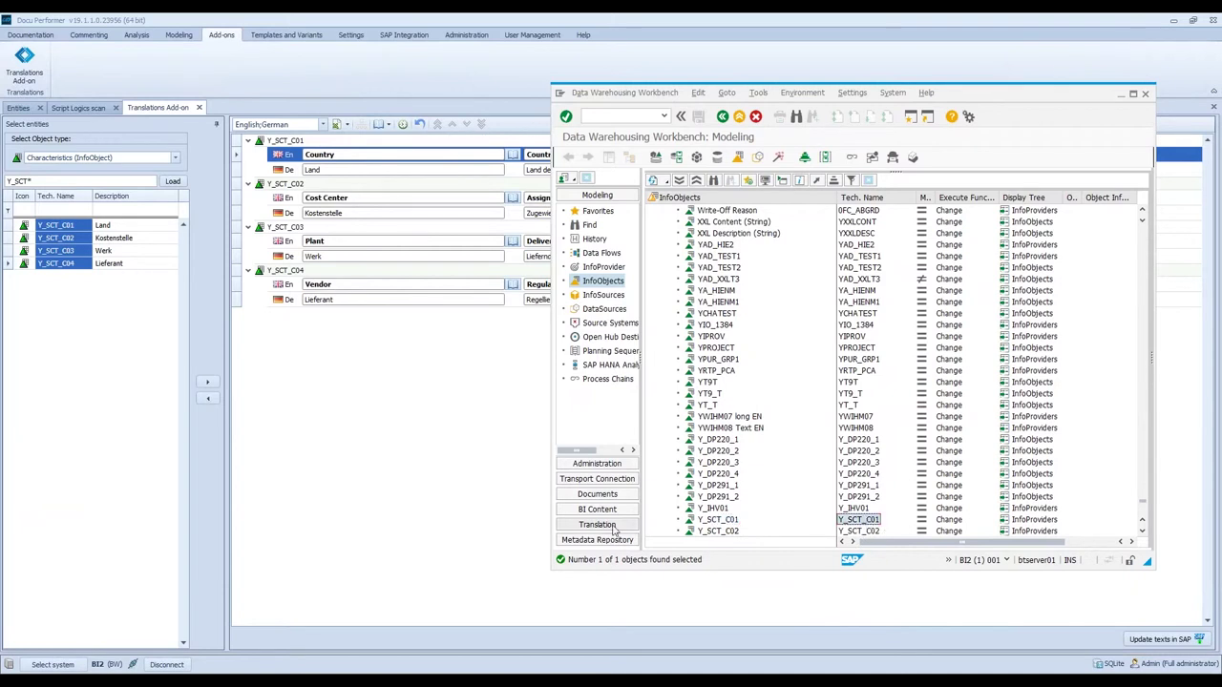
{"action": "left_click", "coordinate": [727, 522]}
{"action": "left_click", "coordinate": [858, 522]}
{"action": "left_click", "coordinate": [728, 521]}
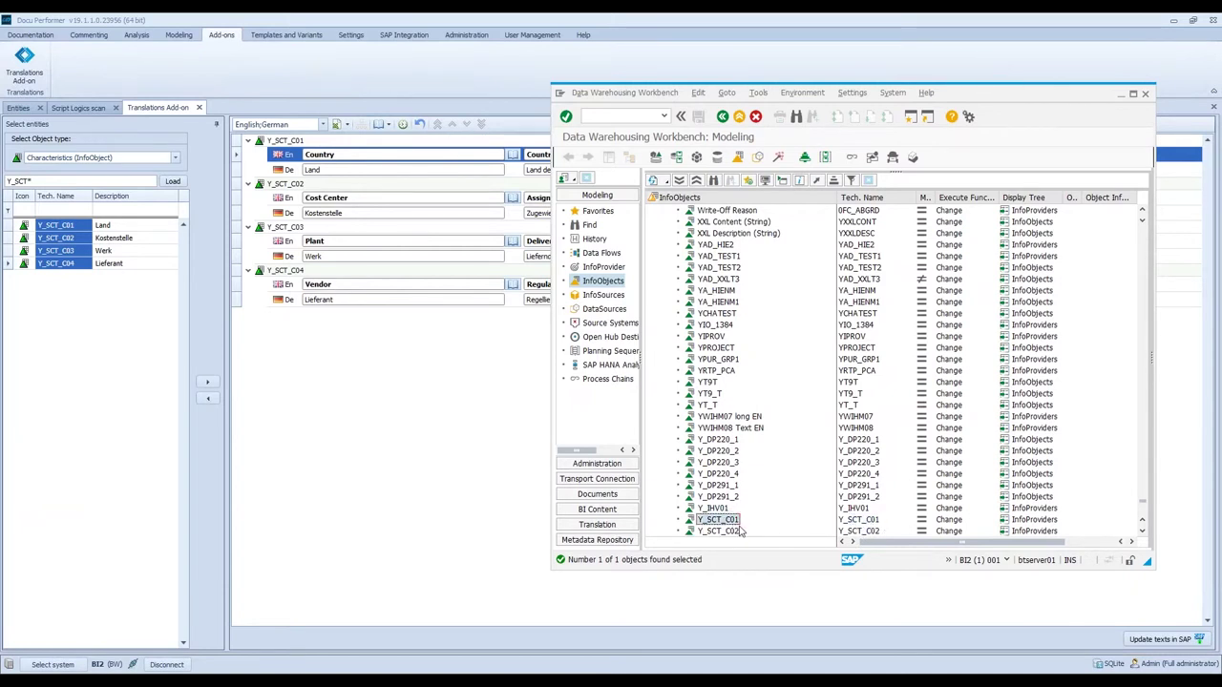
{"action": "scroll", "coordinate": [739, 532], "scroll_direction": "down", "scroll_amount": 2}
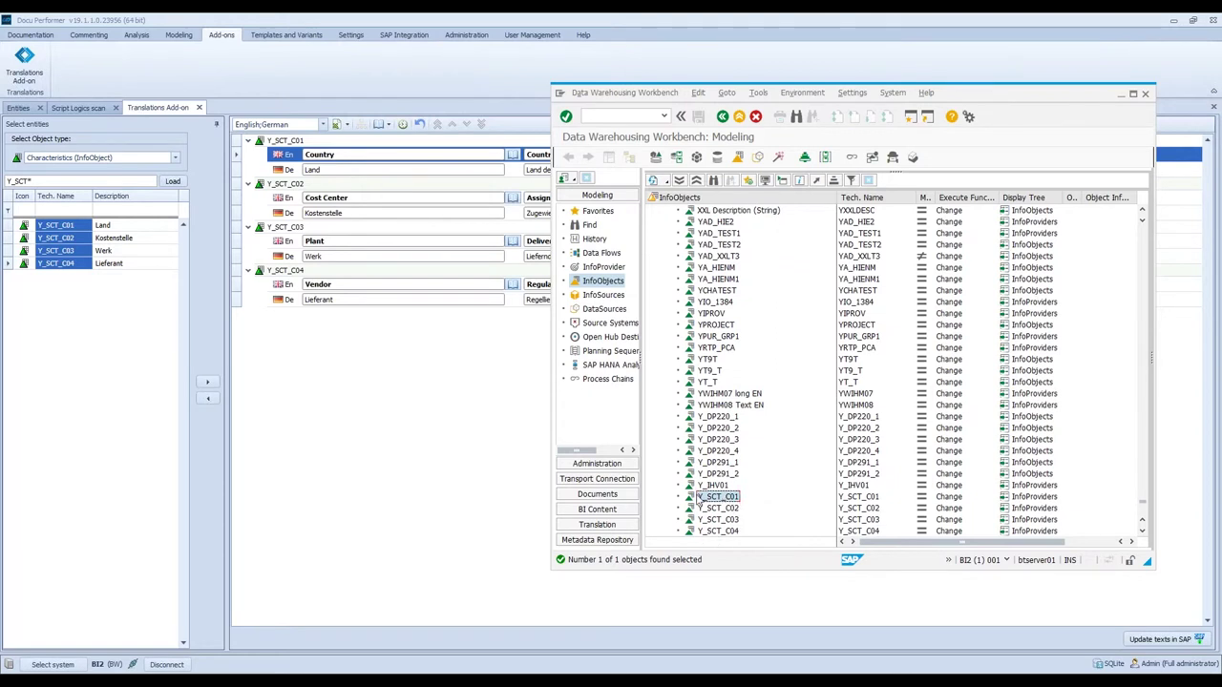
{"action": "left_click", "coordinate": [1120, 92]}
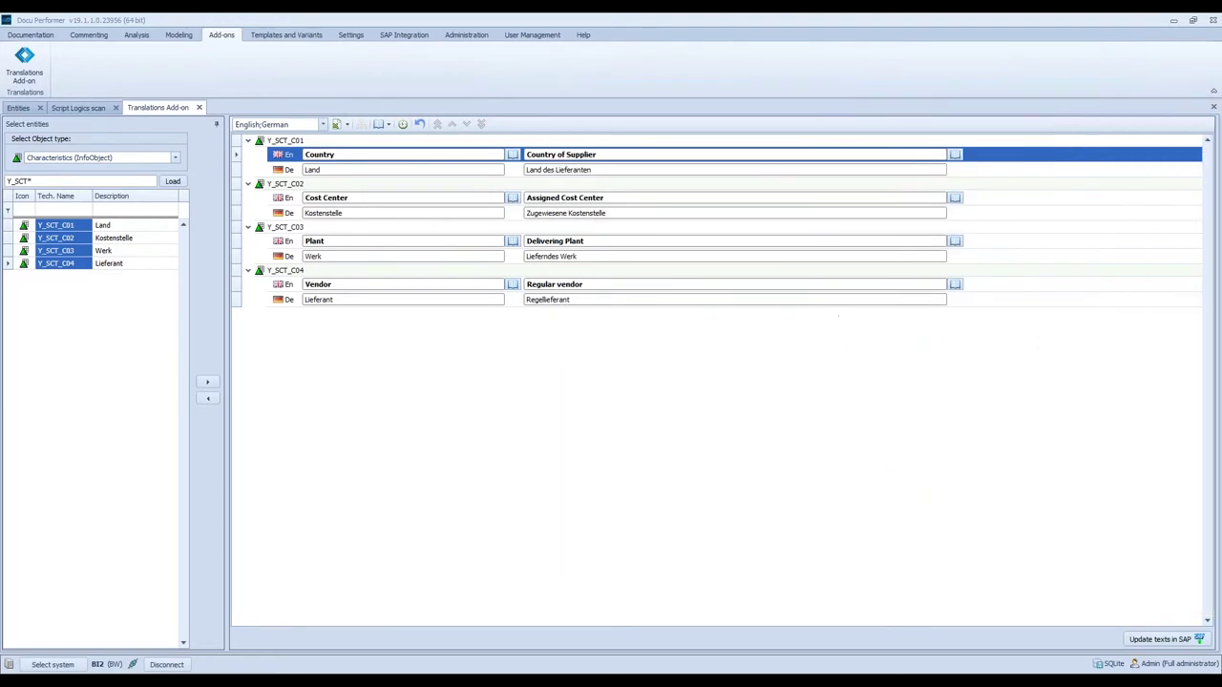
- Update the English texts in SAP and assign the four InfoObjects to transport request BI2K900569
{"action": "left_click", "coordinate": [1142, 643]}
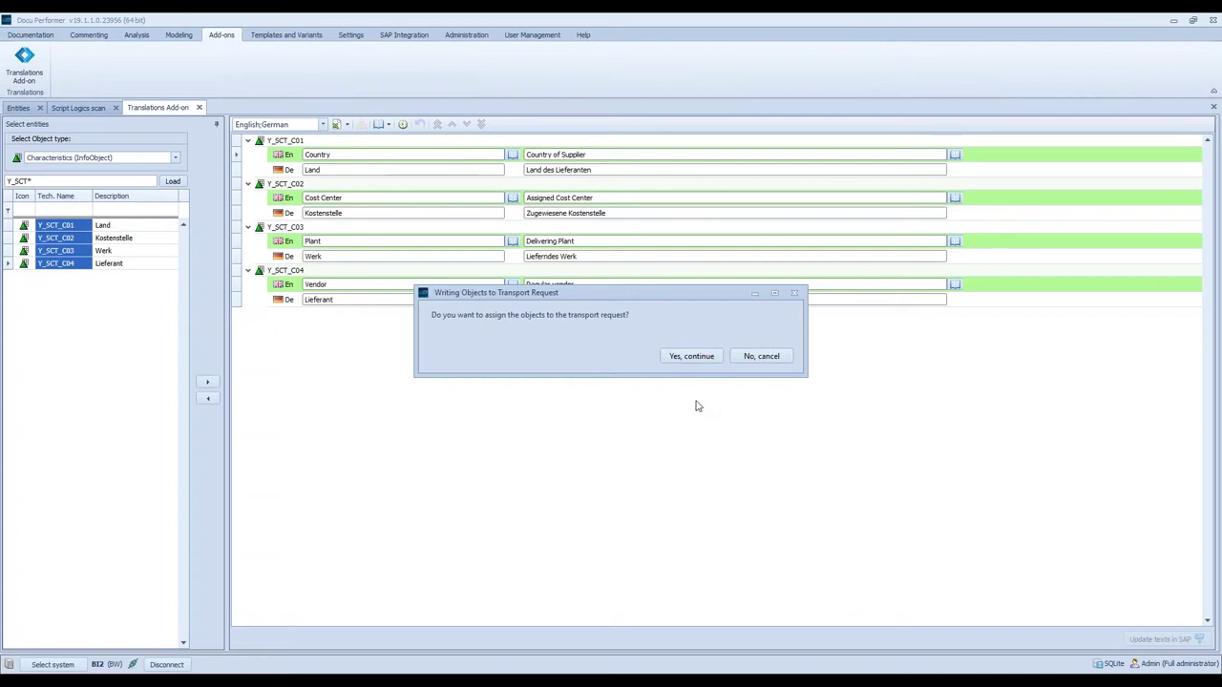
{"action": "left_click", "coordinate": [683, 361]}
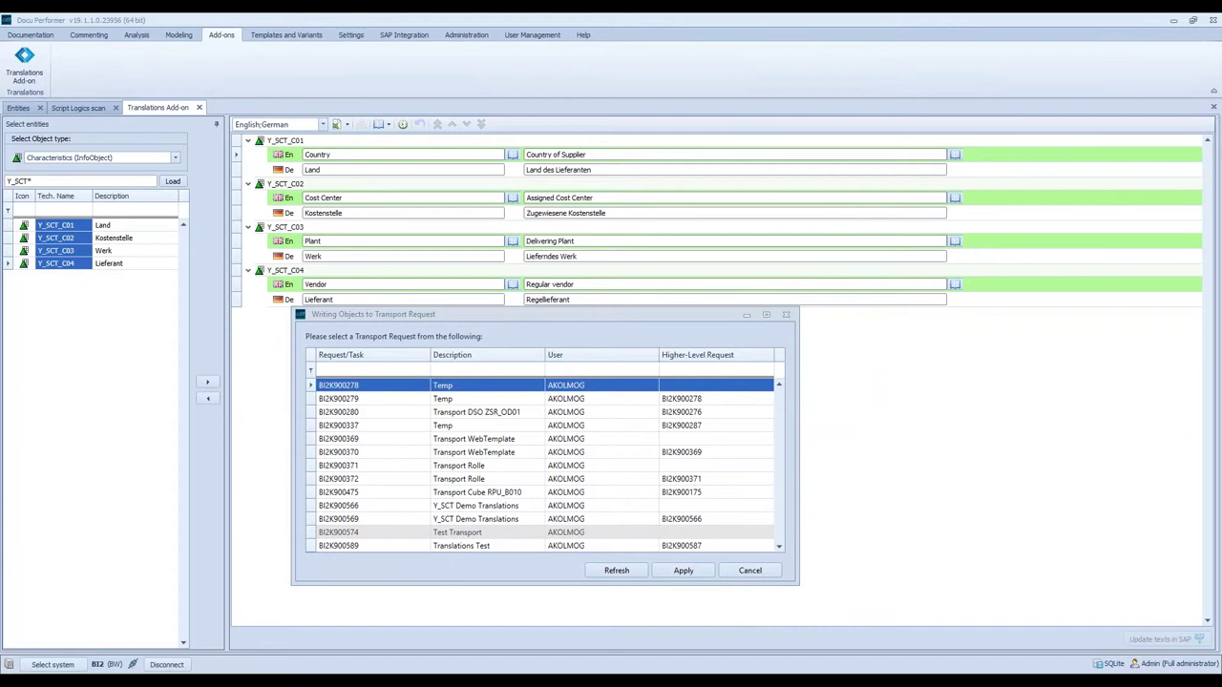
{"action": "left_click", "coordinate": [362, 369]}
{"action": "type", "text": "BI2K900569"}
{"action": "left_click", "coordinate": [358, 386]}
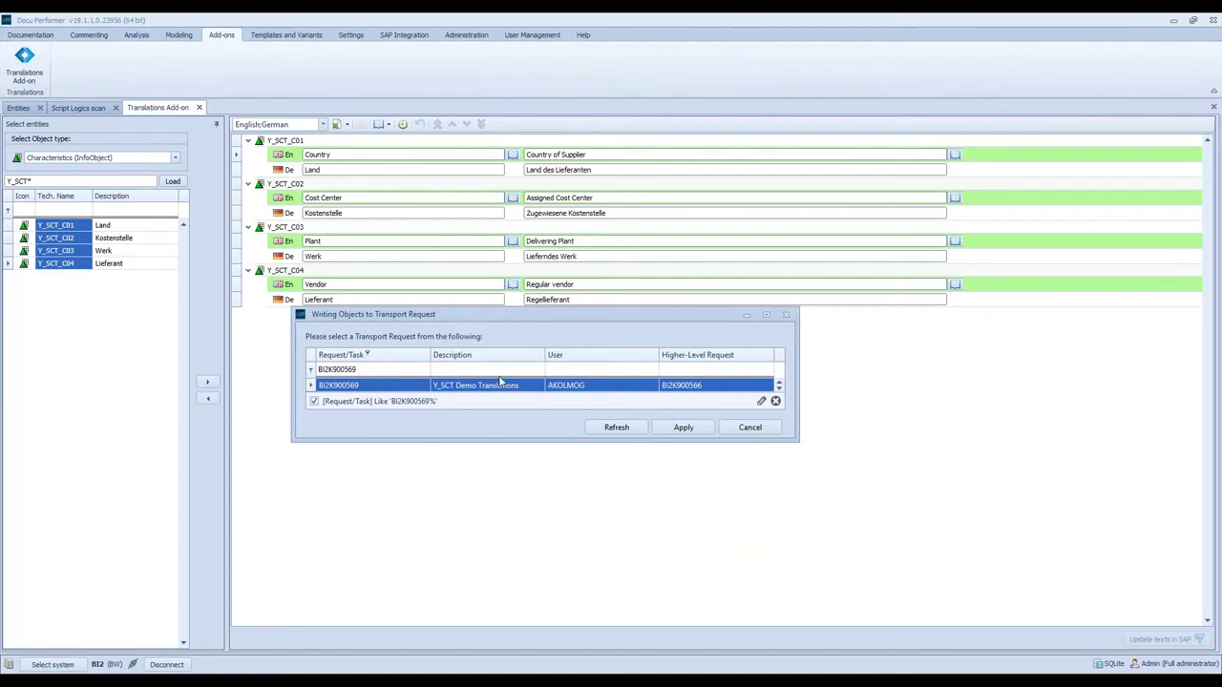
{"action": "left_click", "coordinate": [680, 430]}
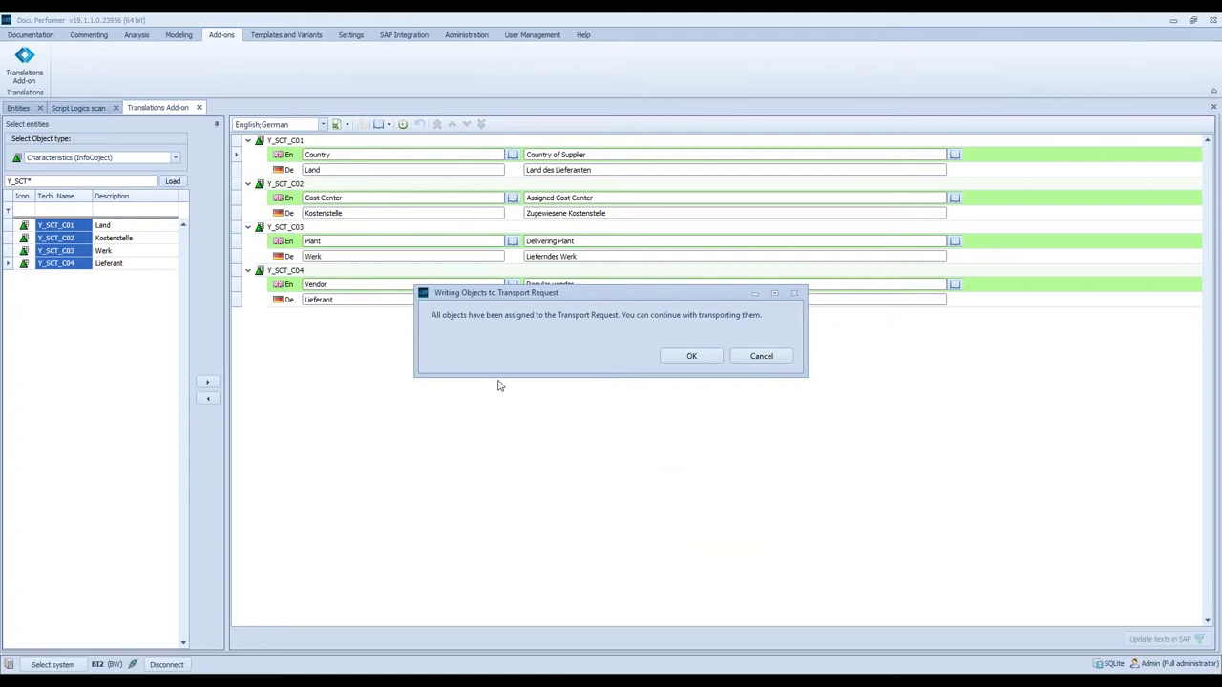
{"action": "left_click", "coordinate": [687, 356]}
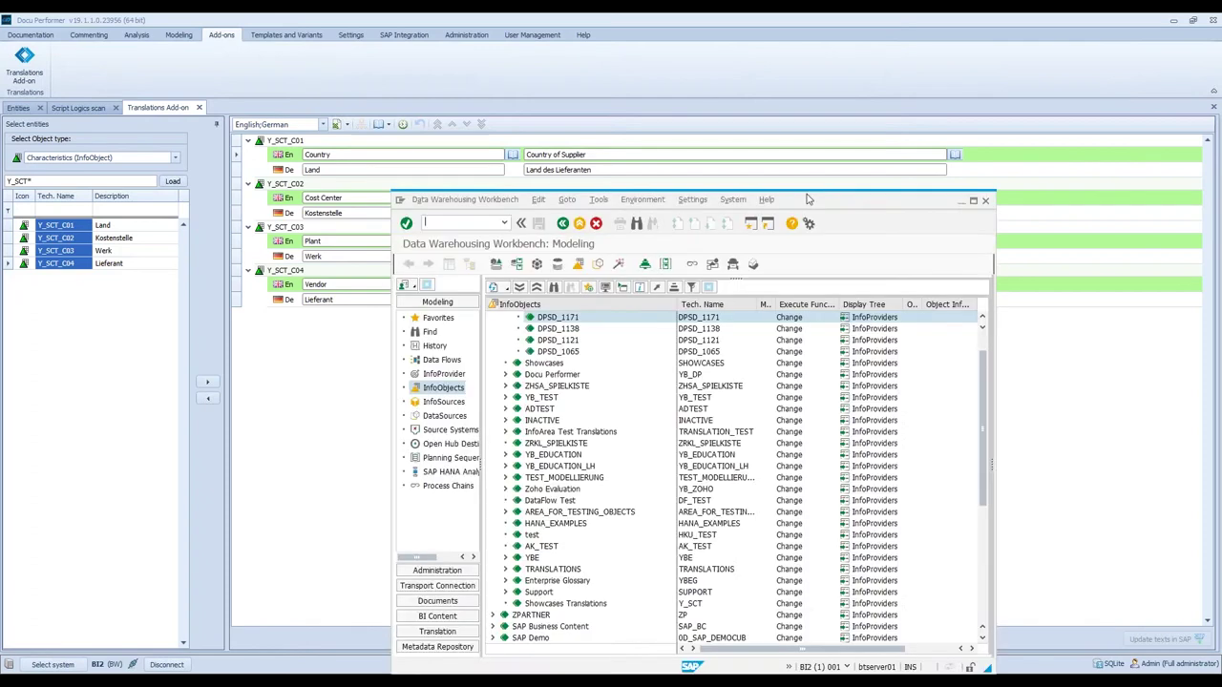
- Search InfoObject technical names to find Y_SCT_C01 as Country of Supplier, then exit to Easy Access
{"action": "left_click", "coordinate": [546, 178]}
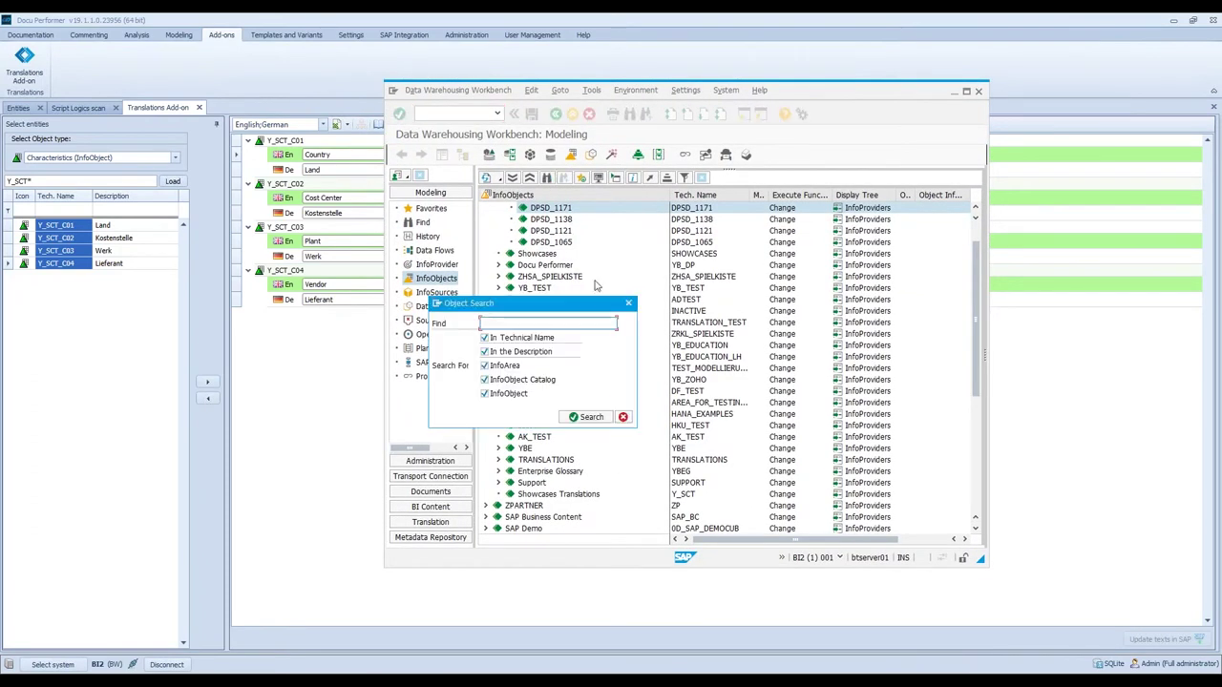
{"action": "left_click", "coordinate": [498, 351]}
{"action": "left_click", "coordinate": [499, 365]}
{"action": "left_click", "coordinate": [498, 379]}
{"action": "left_click", "coordinate": [504, 324]}
{"action": "left_click", "coordinate": [586, 417]}
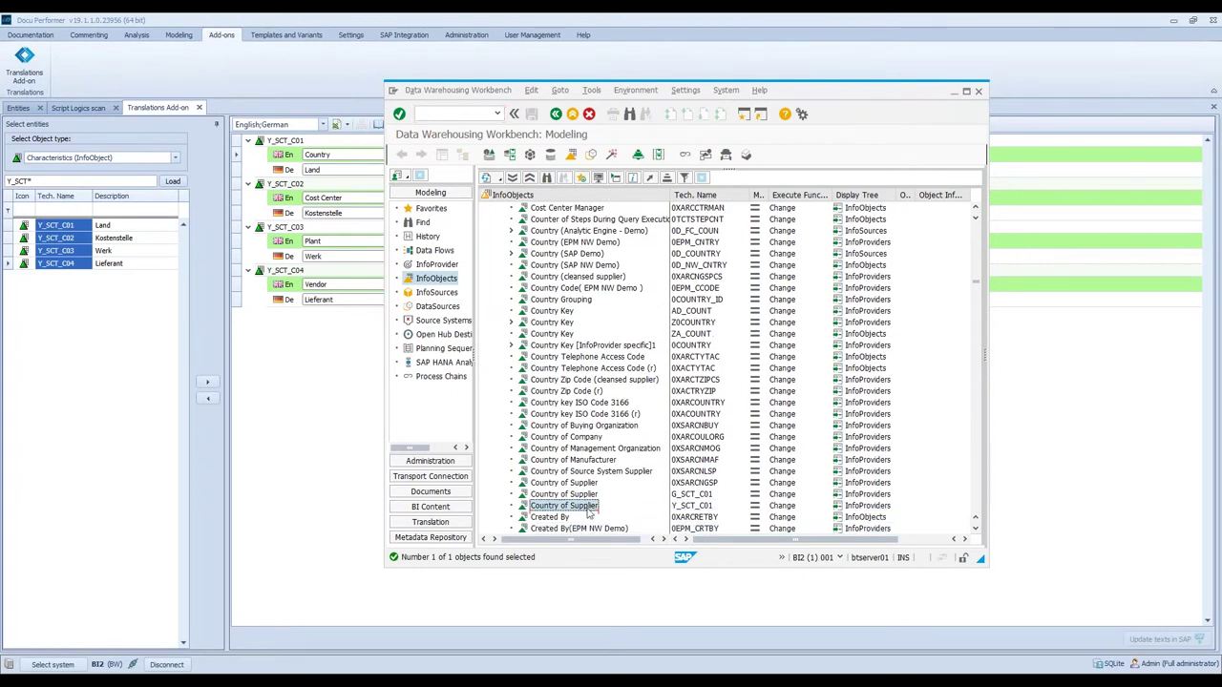
{"action": "left_click_drag", "start_coordinate": [827, 93], "coordinate": [918, 95]}
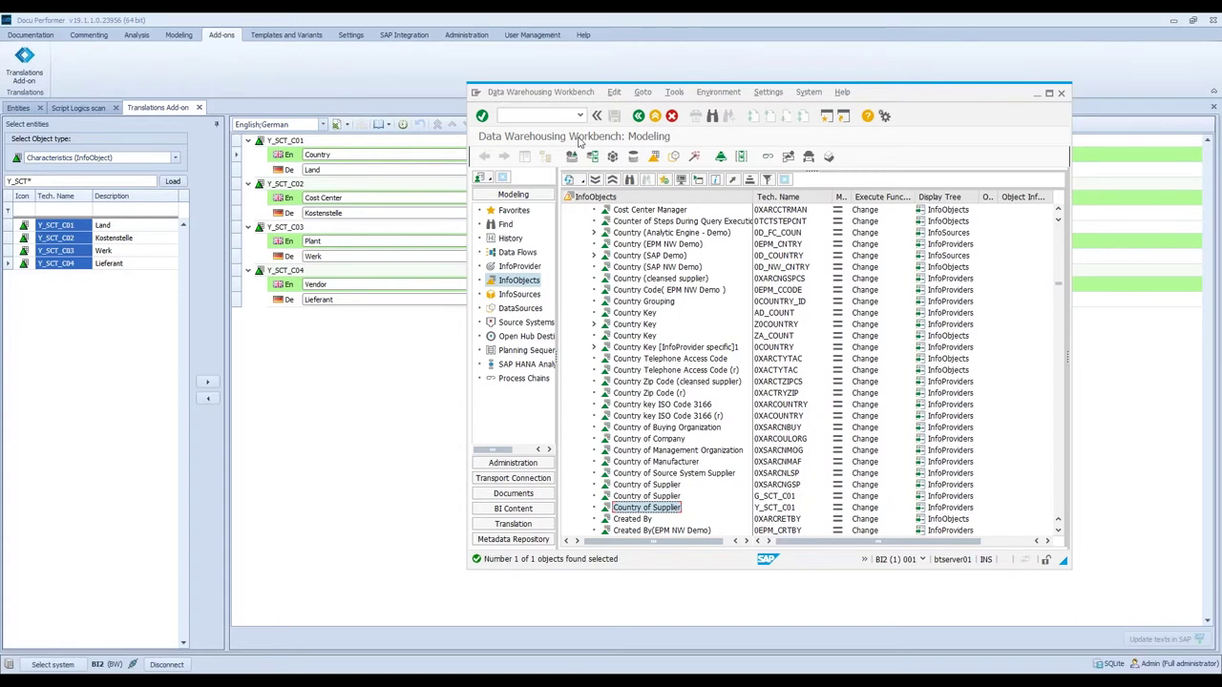
{"action": "left_click", "coordinate": [655, 116]}
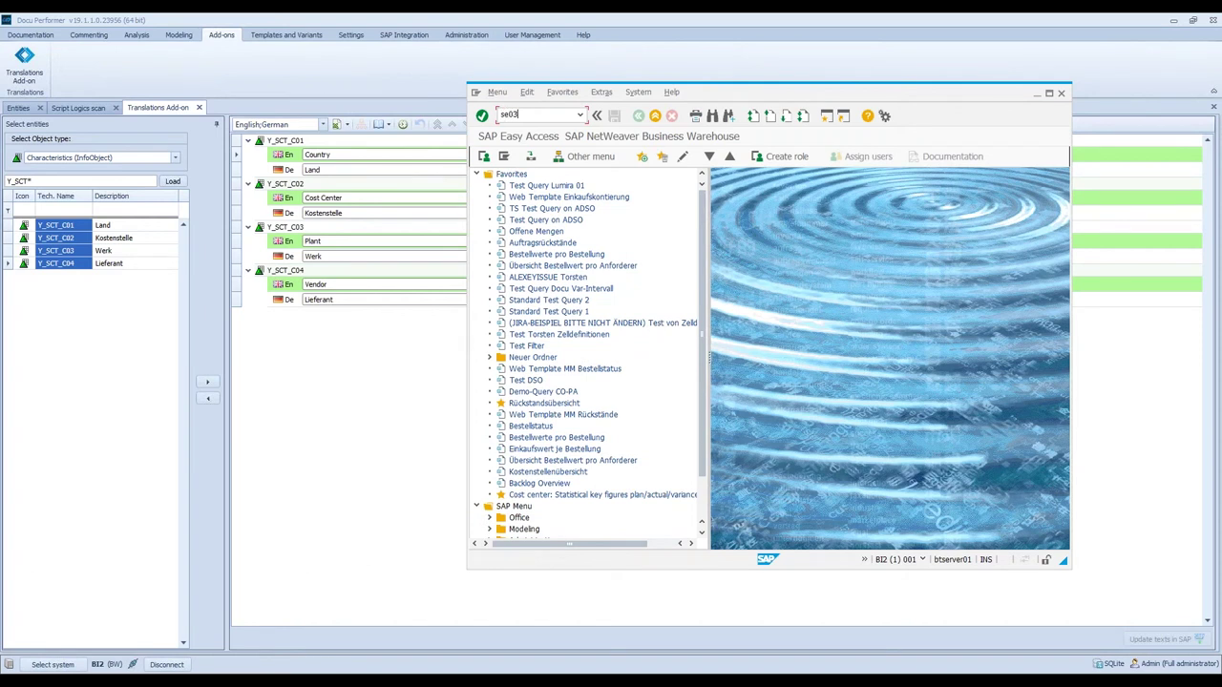
- Via SE03 Find Requests, open task BI2K900569 under request BI2K900566 to view its locked InfoObjects
{"action": "key", "text": "Return"}
{"action": "double_click", "coordinate": [545, 357]}
{"action": "left_click", "coordinate": [484, 157]}
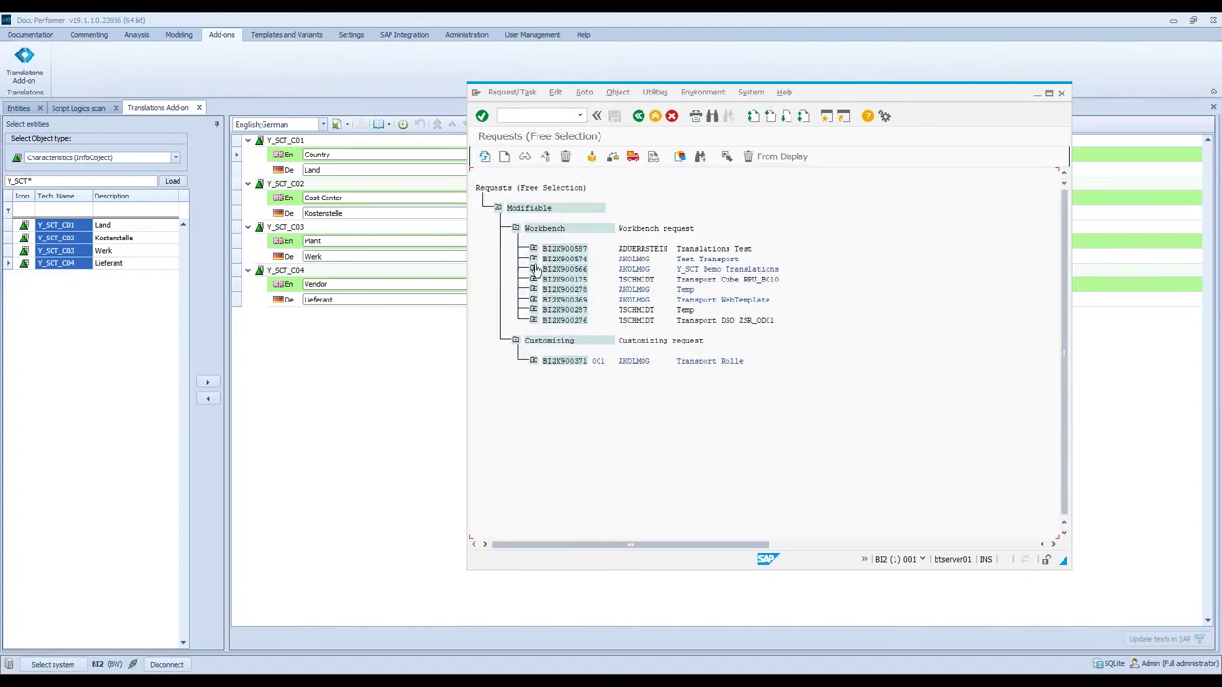
{"action": "left_click", "coordinate": [534, 269]}
{"action": "double_click", "coordinate": [581, 290]}
{"action": "left_click_drag", "start_coordinate": [821, 97], "coordinate": [909, 70]}
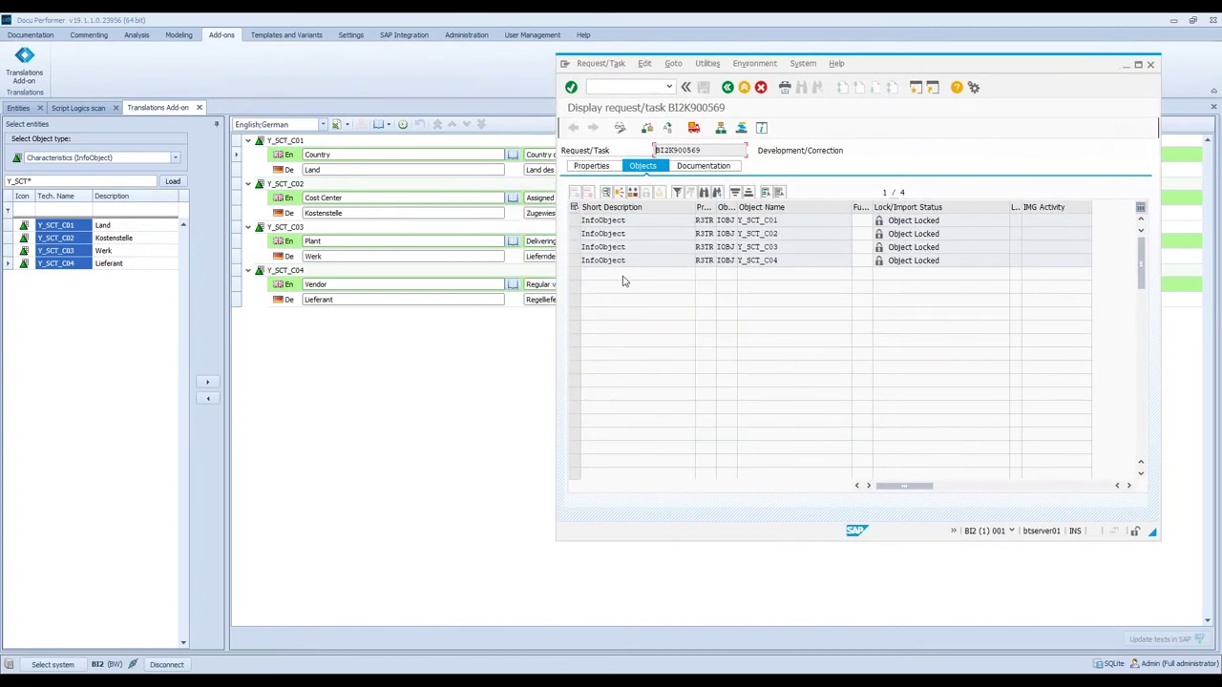
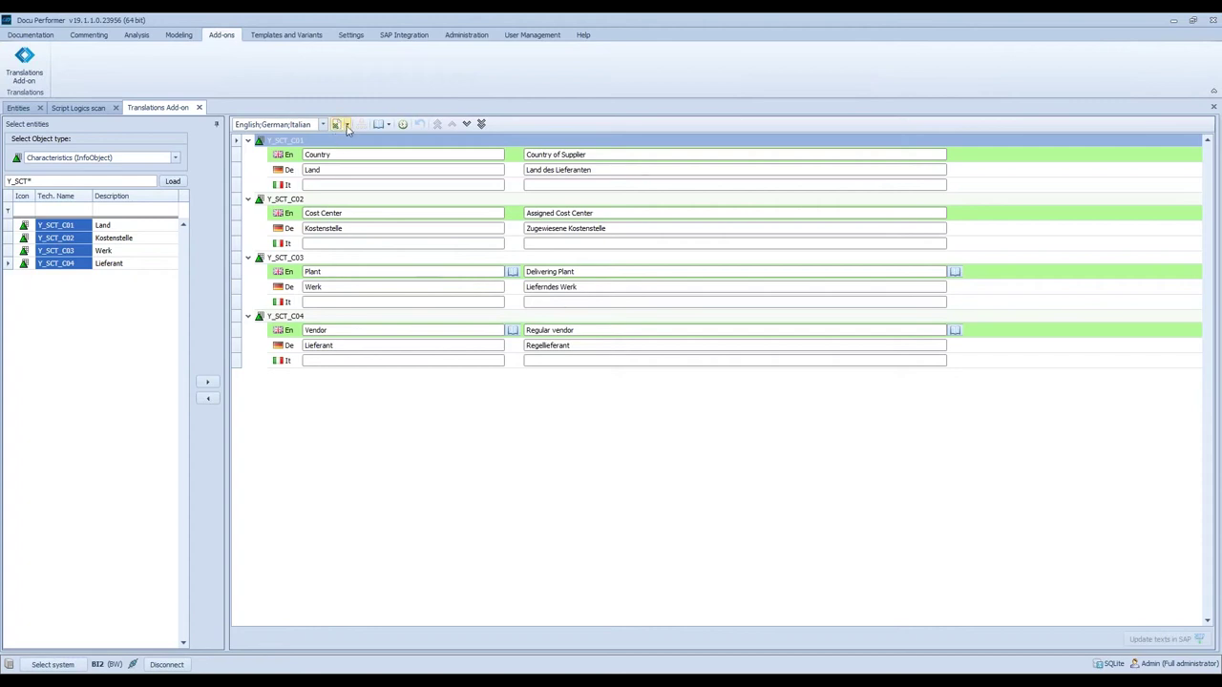
- Export the four Y_SCT characteristics' translations to Excel in the Desktop folder
{"action": "left_click", "coordinate": [347, 125]}
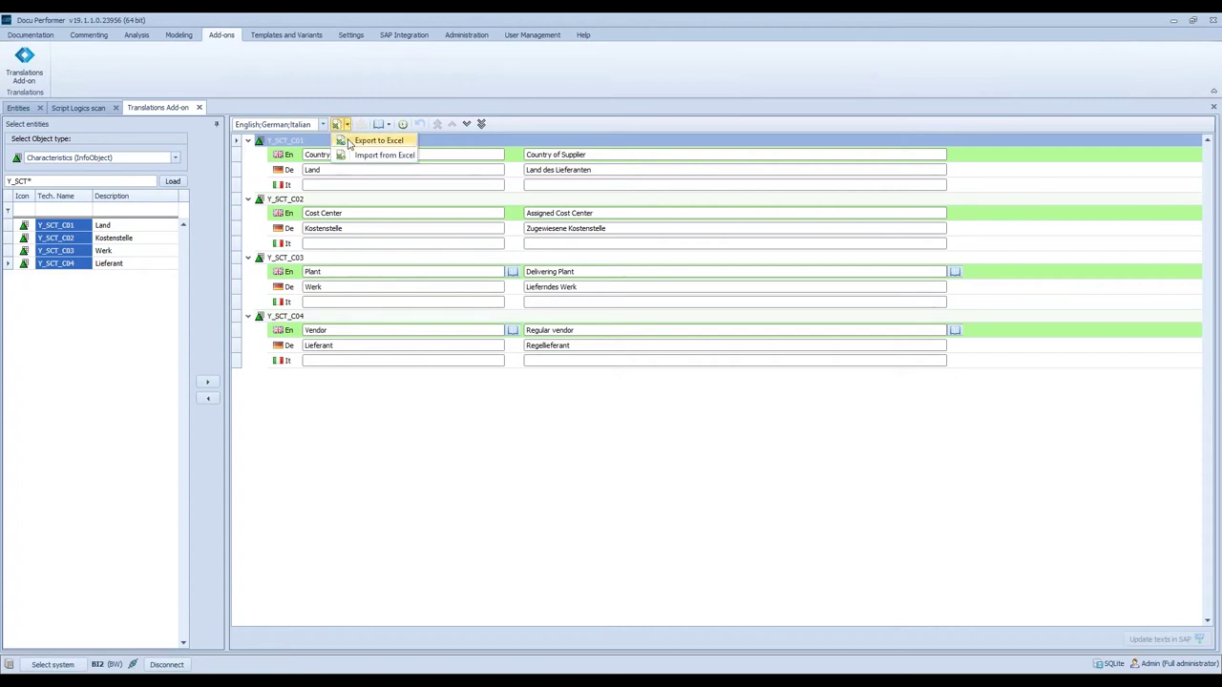
{"action": "left_click", "coordinate": [378, 142]}
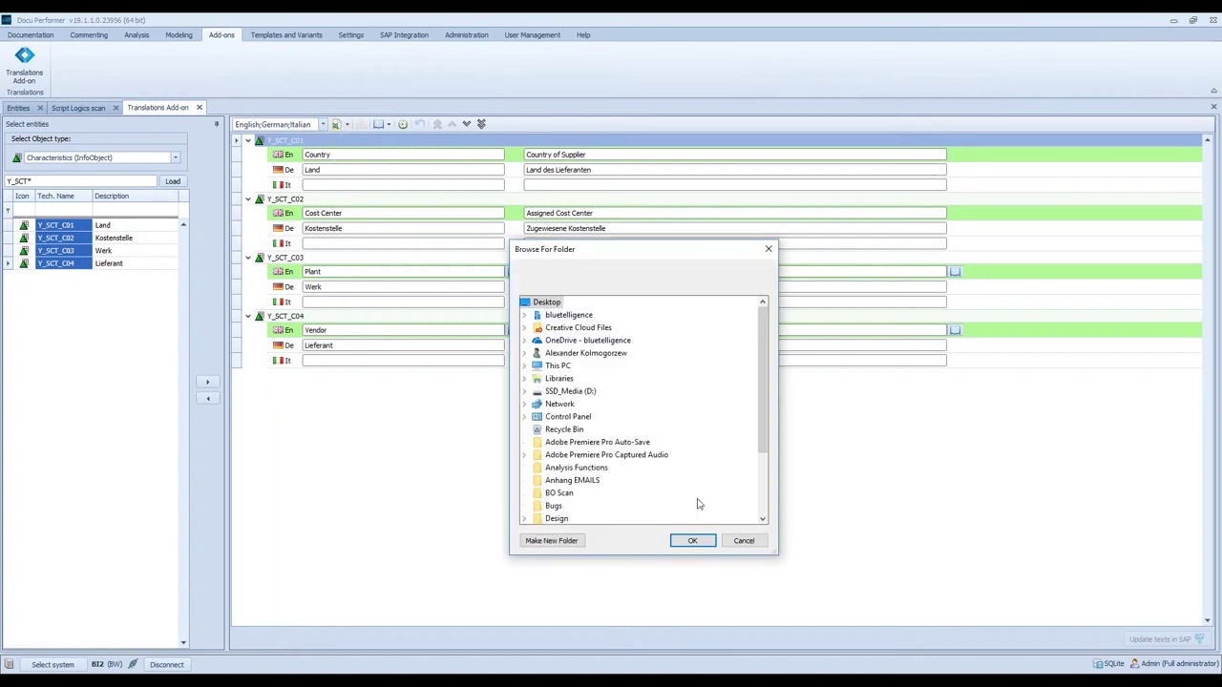
{"action": "left_click", "coordinate": [691, 541]}
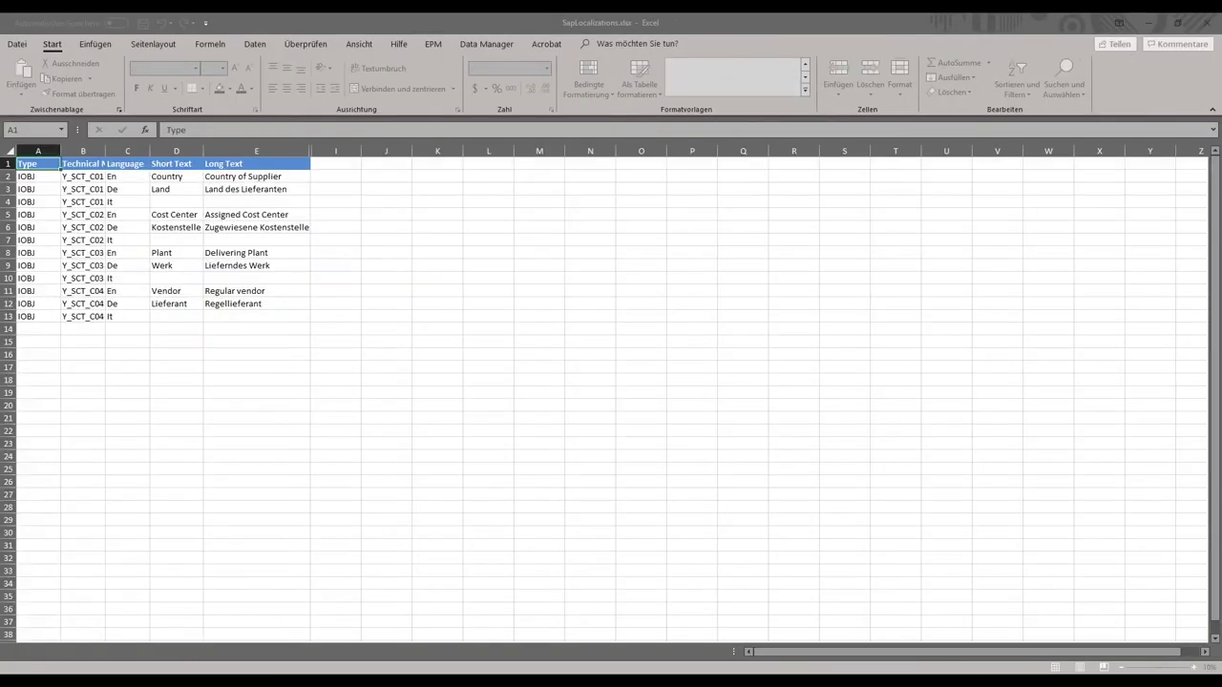
- Enter 'Example' in cell D4 as Y_SCT_C01's Italian short text
{"action": "double_click", "coordinate": [1122, 21]}
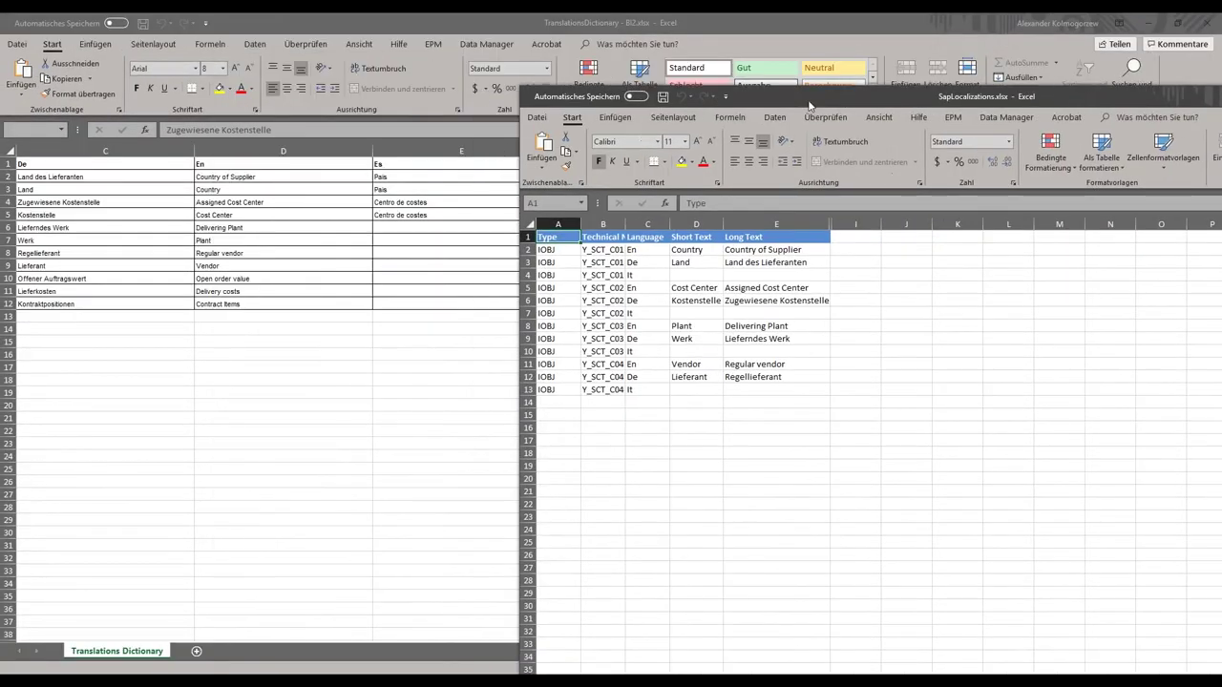
{"action": "left_click", "coordinate": [1150, 23]}
{"action": "left_click_drag", "start_coordinate": [479, 125], "coordinate": [827, 73]}
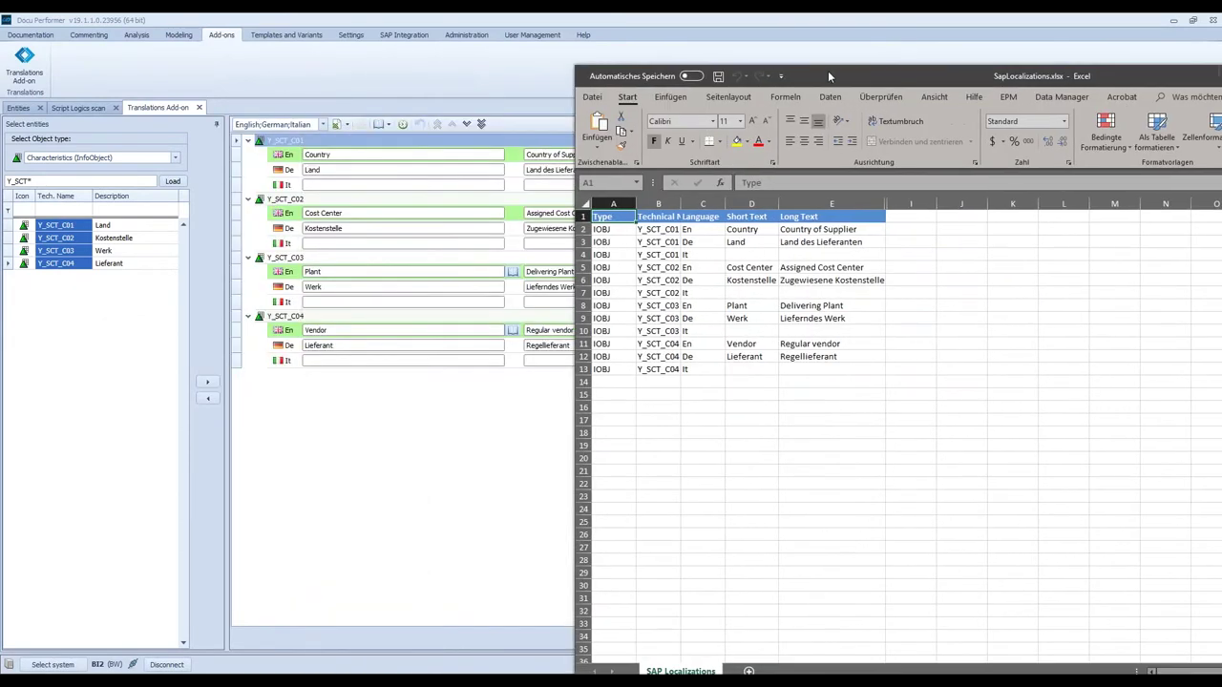
{"action": "left_click", "coordinate": [753, 253]}
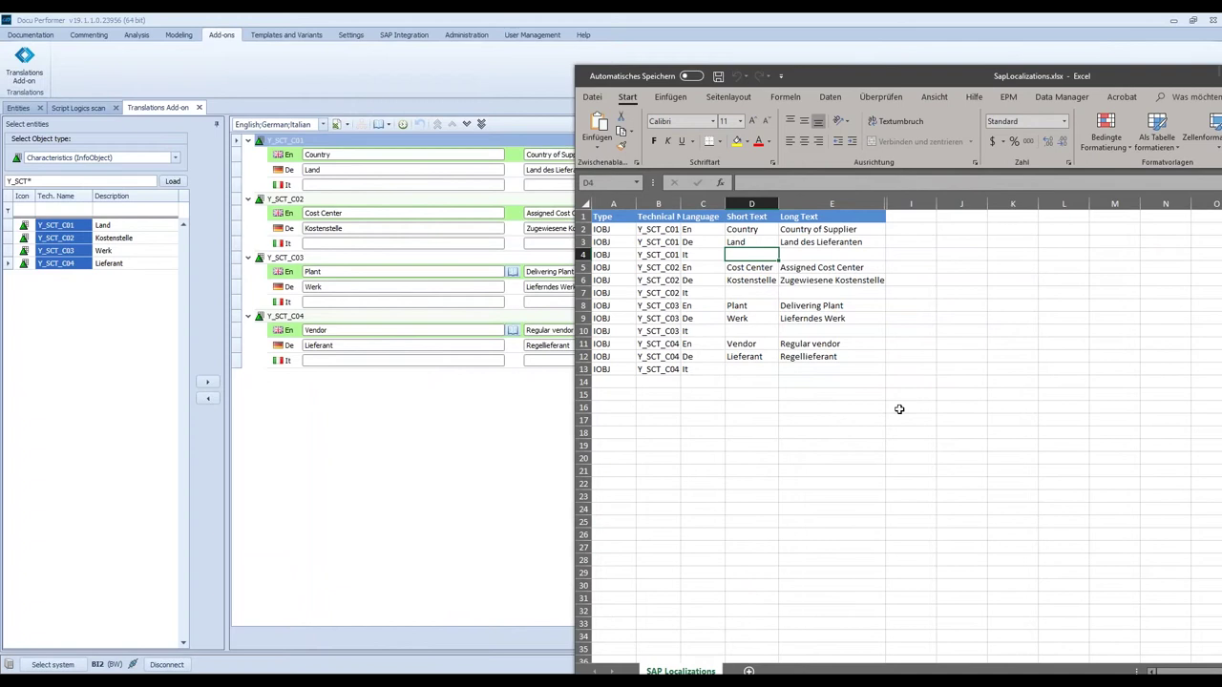
{"action": "type", "text": "Example"}
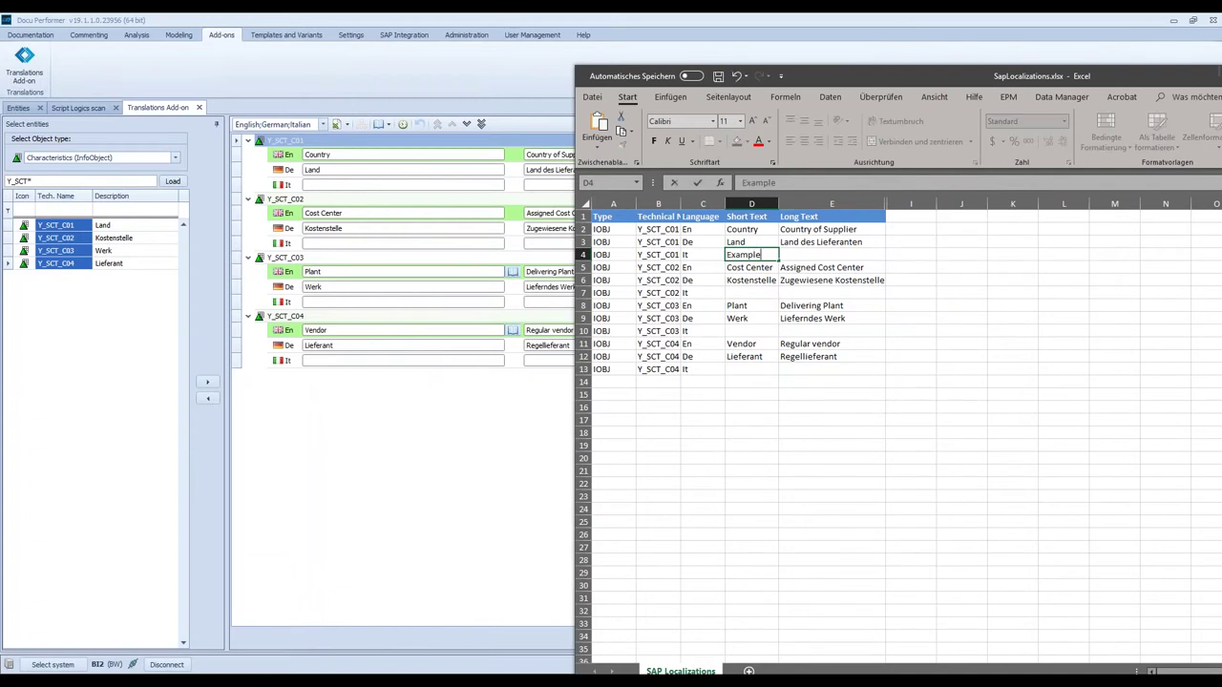
{"action": "key", "text": "ctrl+s"}
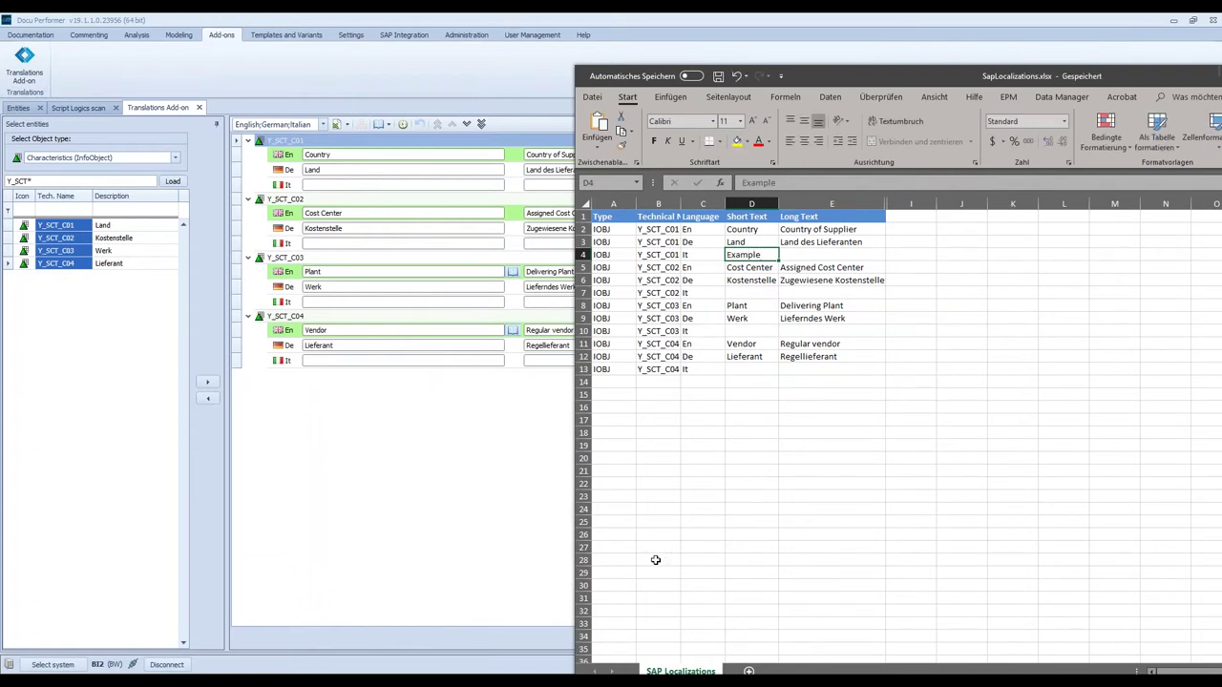
- Save a copy of the workbook on the Desktop as SapLocalizations_test.xlsx
{"action": "left_click", "coordinate": [592, 98]}
{"action": "left_click", "coordinate": [629, 267]}
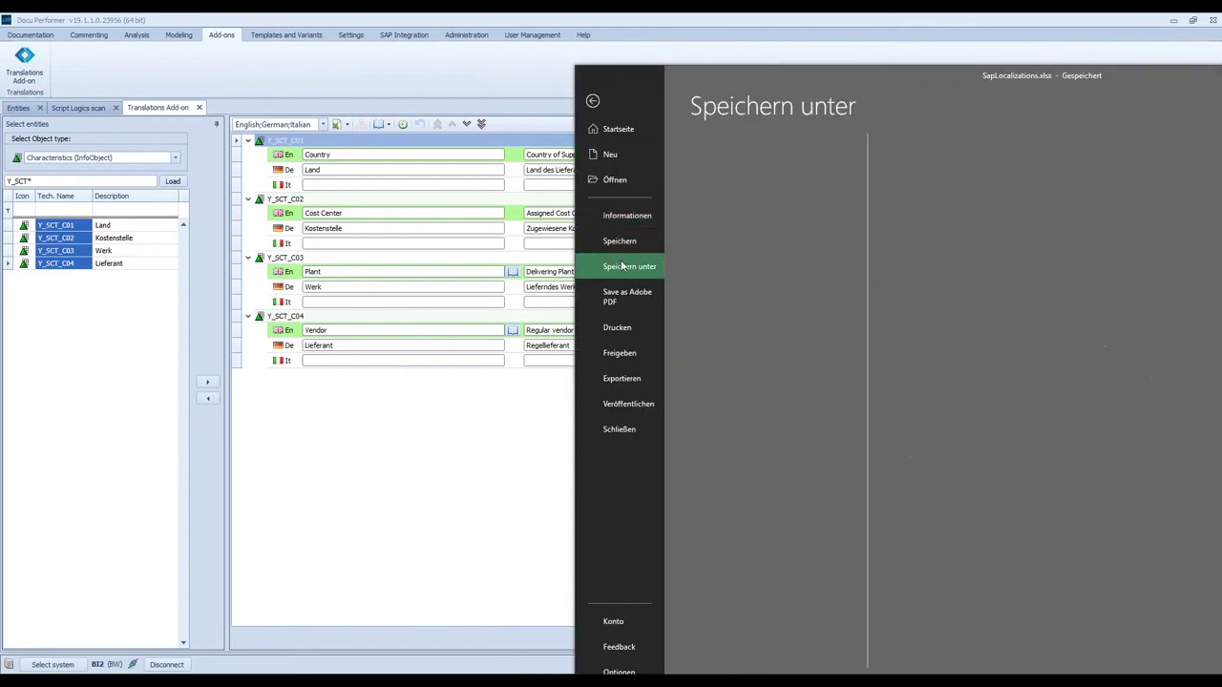
{"action": "left_click", "coordinate": [751, 360]}
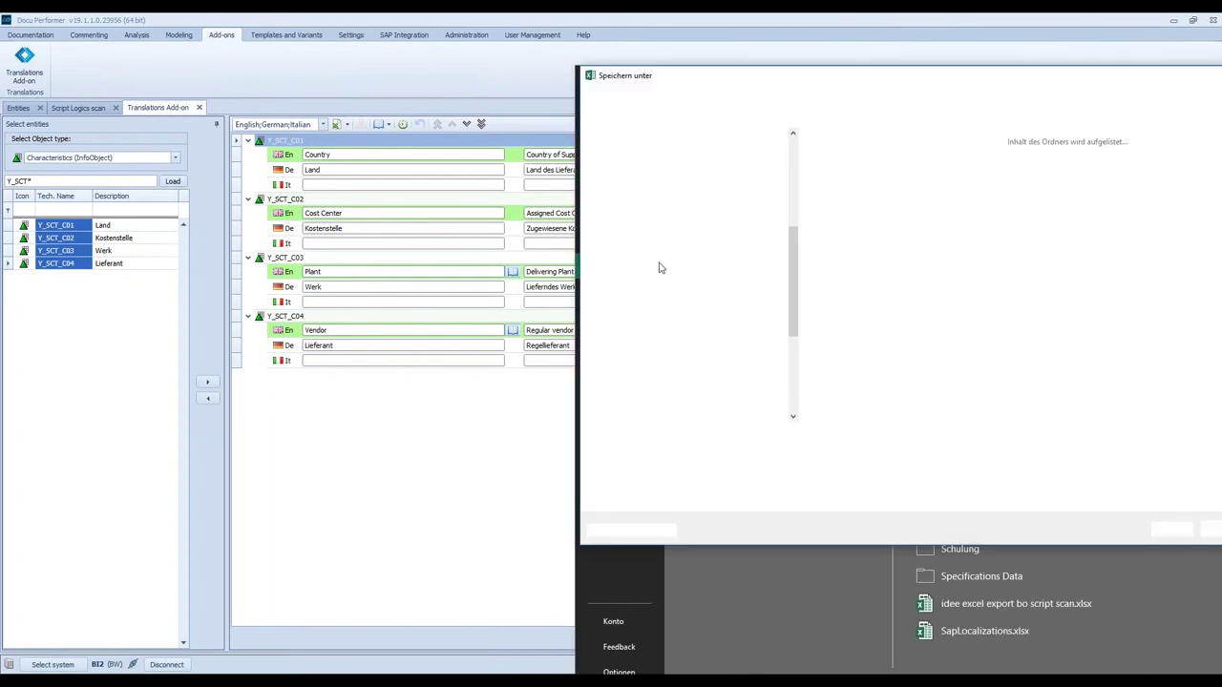
{"action": "left_click", "coordinate": [627, 160]}
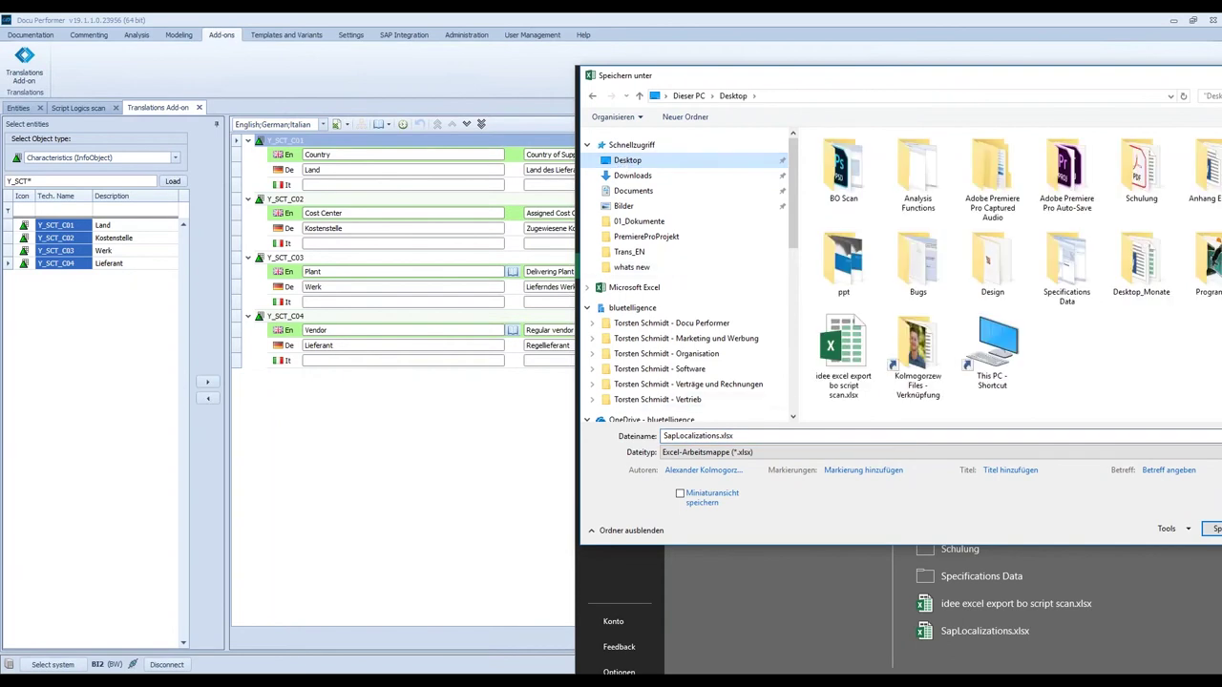
{"action": "left_click", "coordinate": [719, 435]}
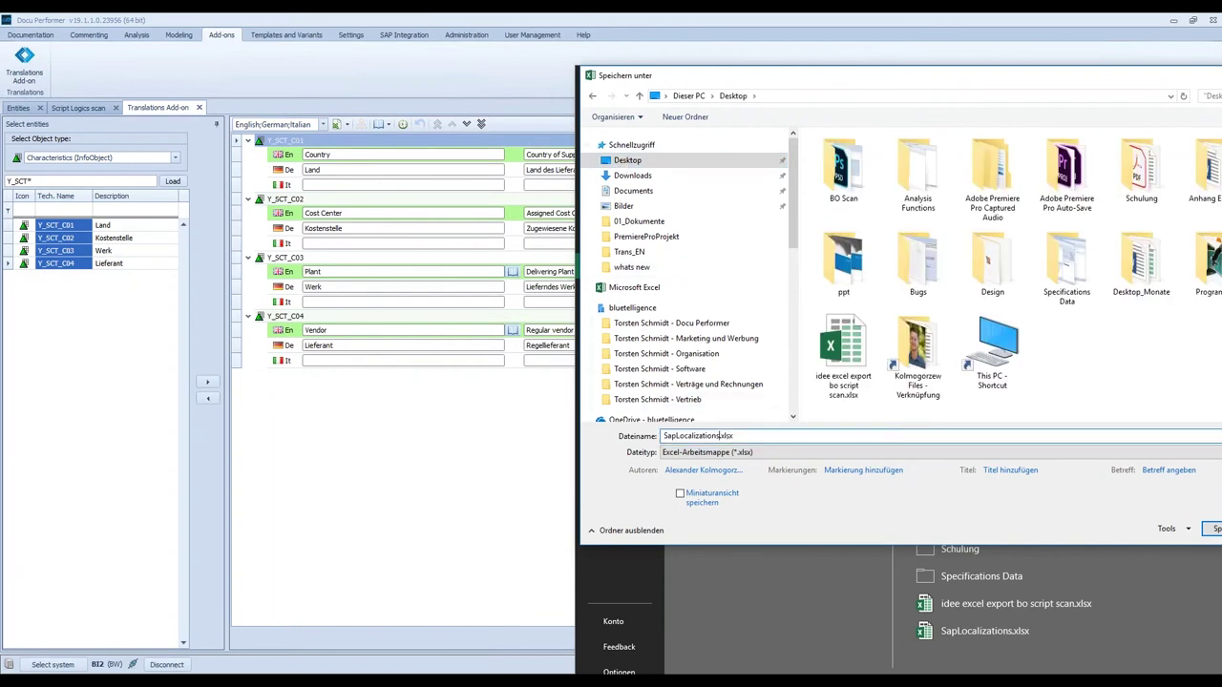
{"action": "type", "text": "_test"}
{"action": "key", "text": "Return"}
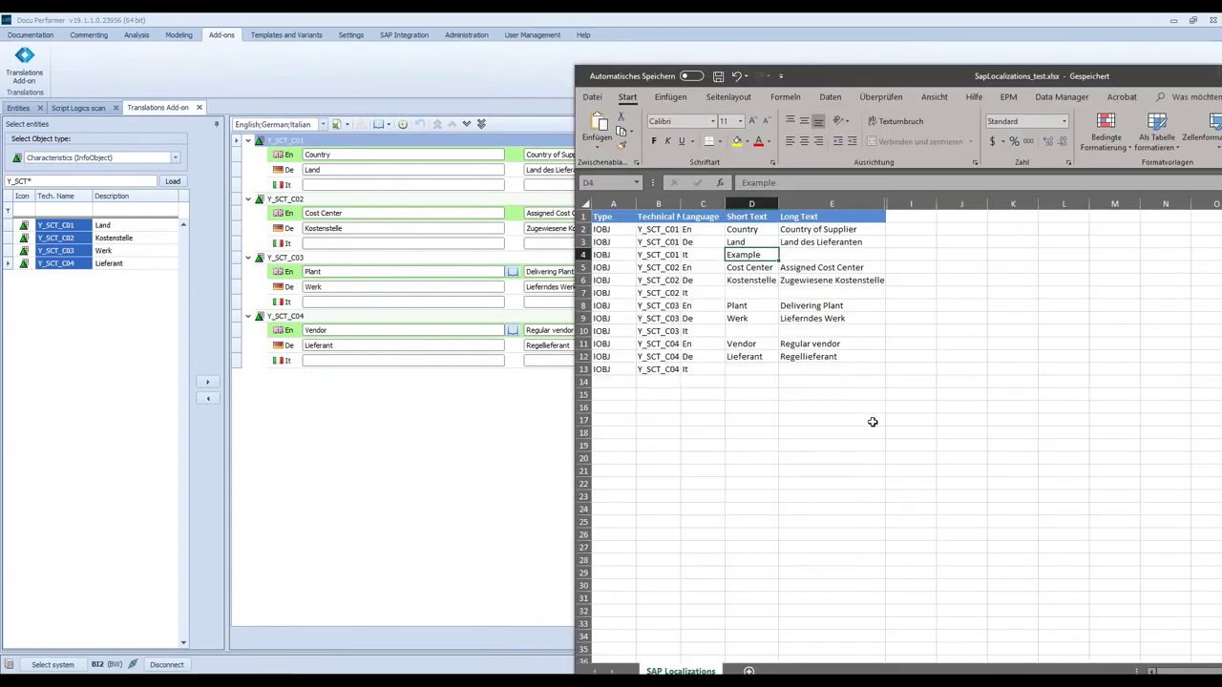
{"action": "left_click", "coordinate": [420, 143]}
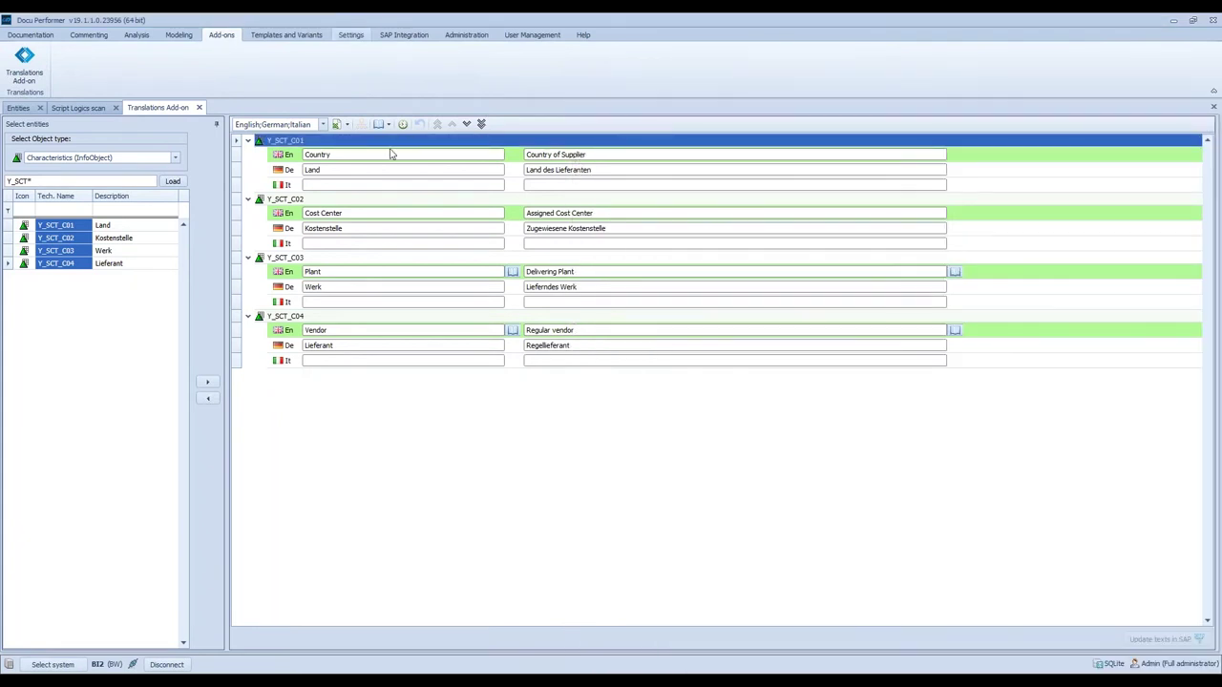
- Import SapLocalizations_test.xlsx from the Desktop, then remove all four entities from the editor
{"action": "left_click", "coordinate": [347, 125]}
{"action": "left_click", "coordinate": [380, 155]}
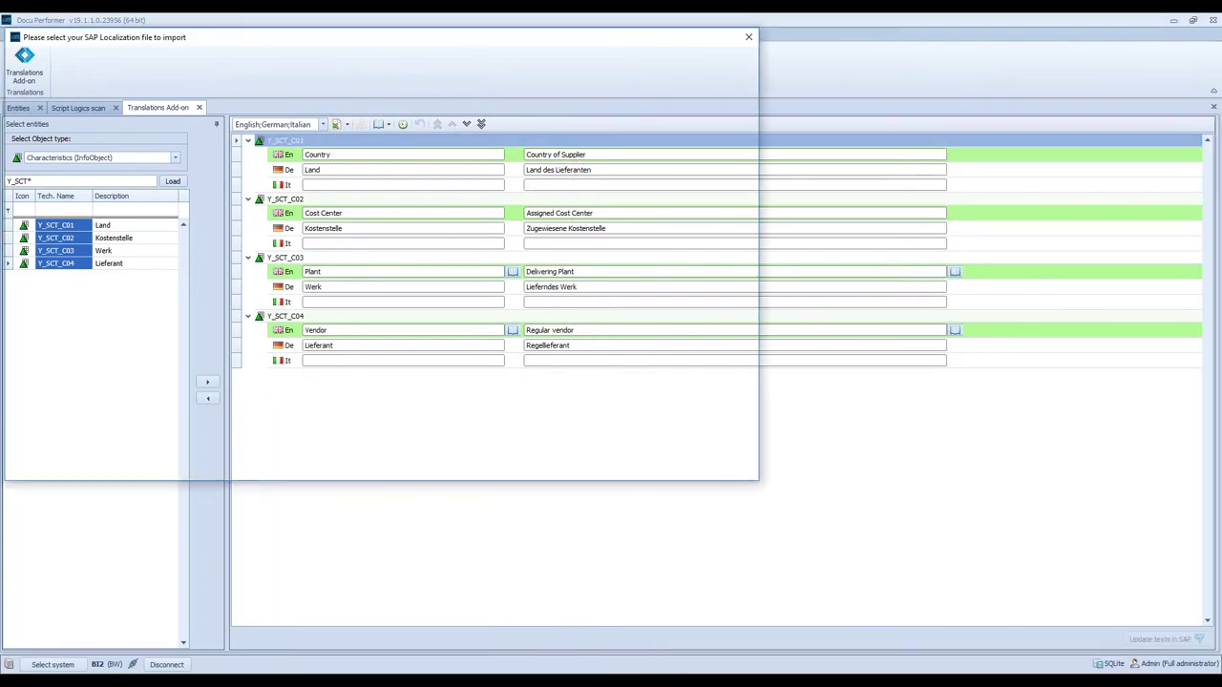
{"action": "left_click", "coordinate": [51, 122]}
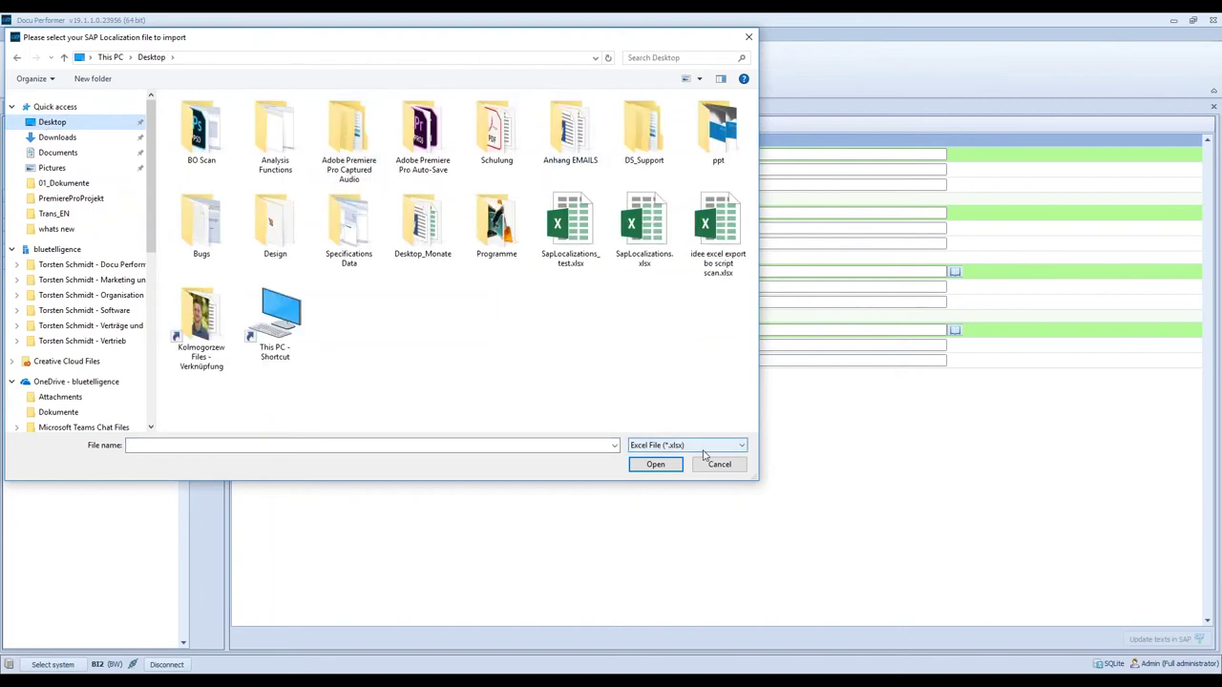
{"action": "double_click", "coordinate": [573, 238]}
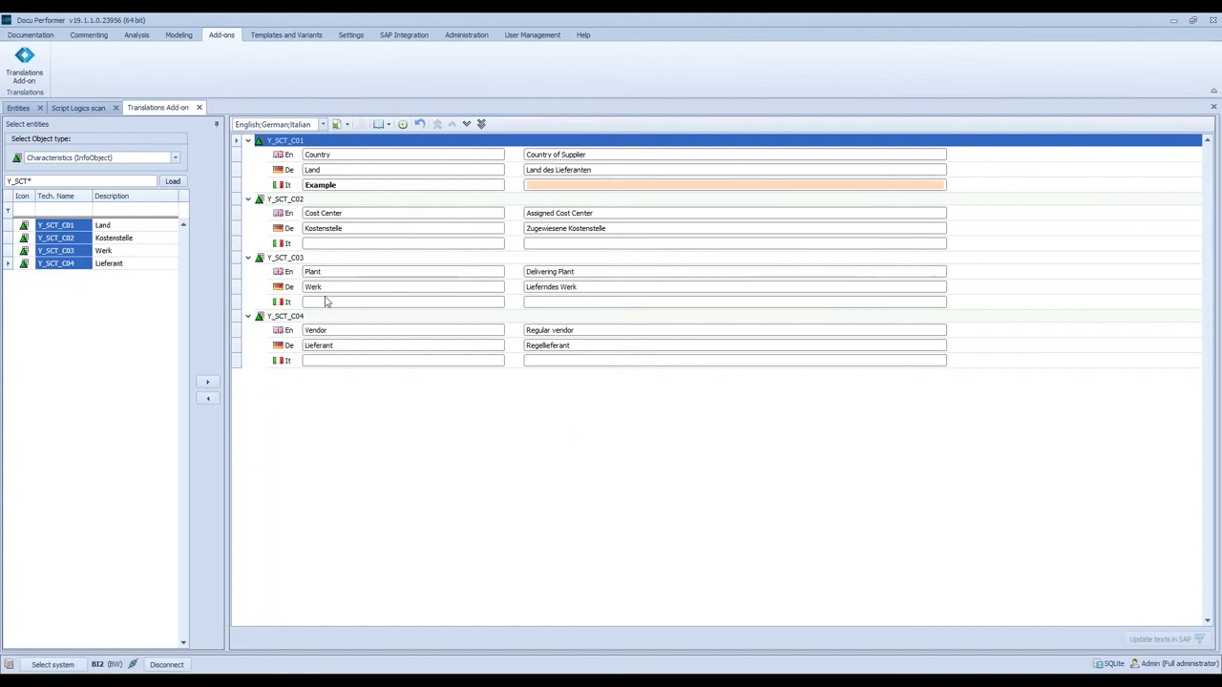
{"action": "left_click_drag", "start_coordinate": [296, 198], "coordinate": [267, 403]}
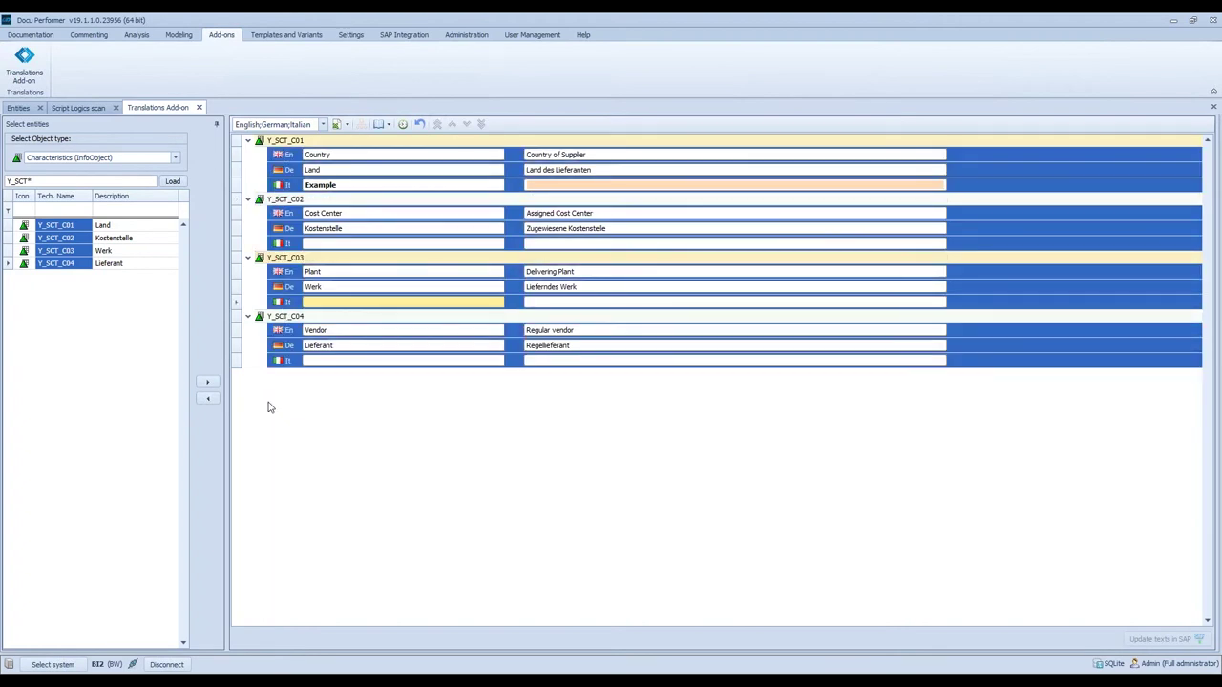
{"action": "left_click", "coordinate": [207, 398]}
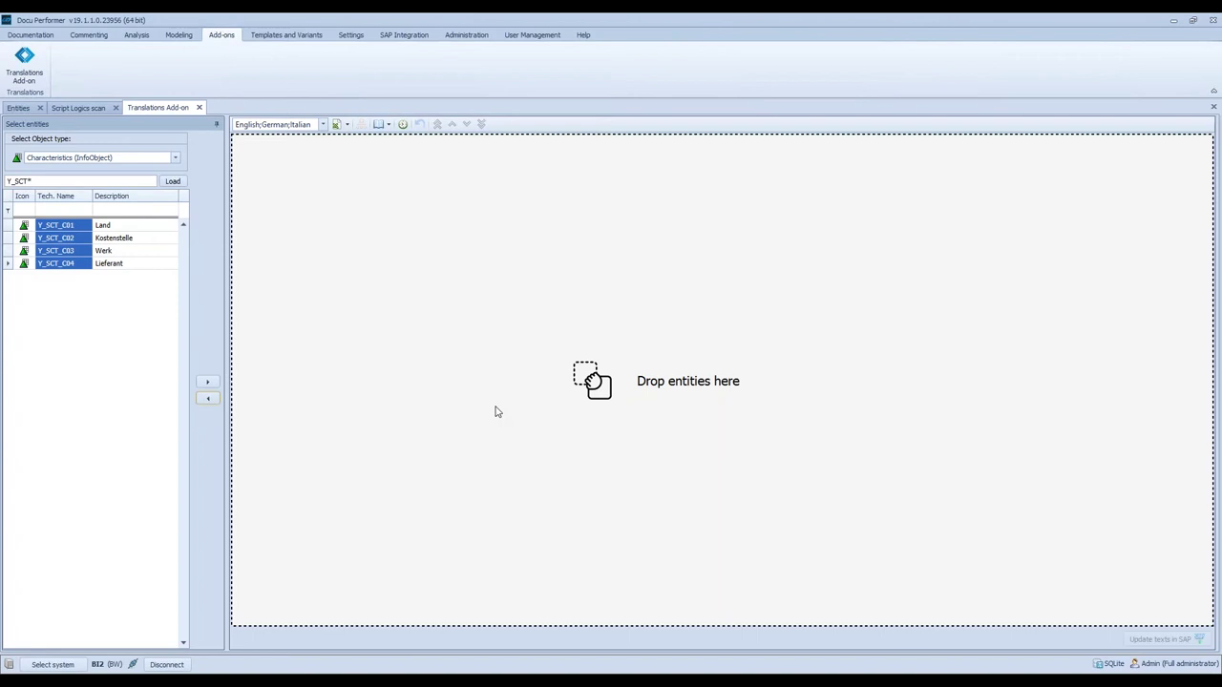
- Load the Y_SCT* queries and add the Offene Bestellungen query to the translation grid
{"action": "left_click", "coordinate": [347, 124]}
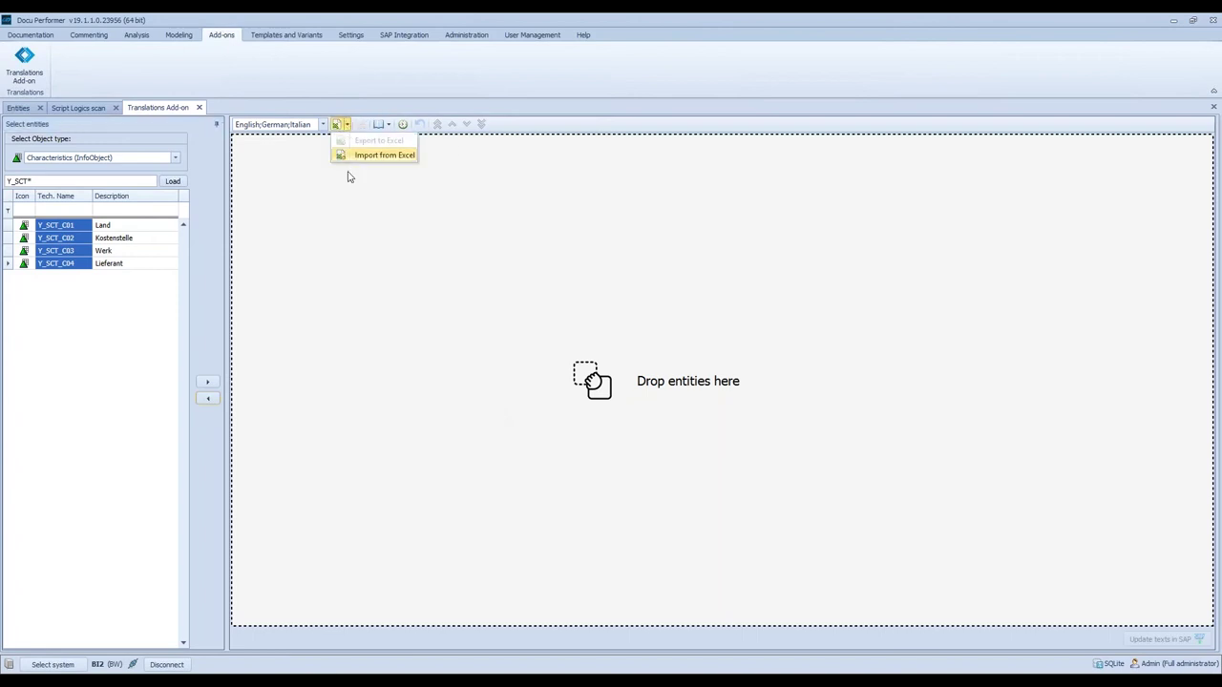
{"action": "left_click", "coordinate": [366, 157]}
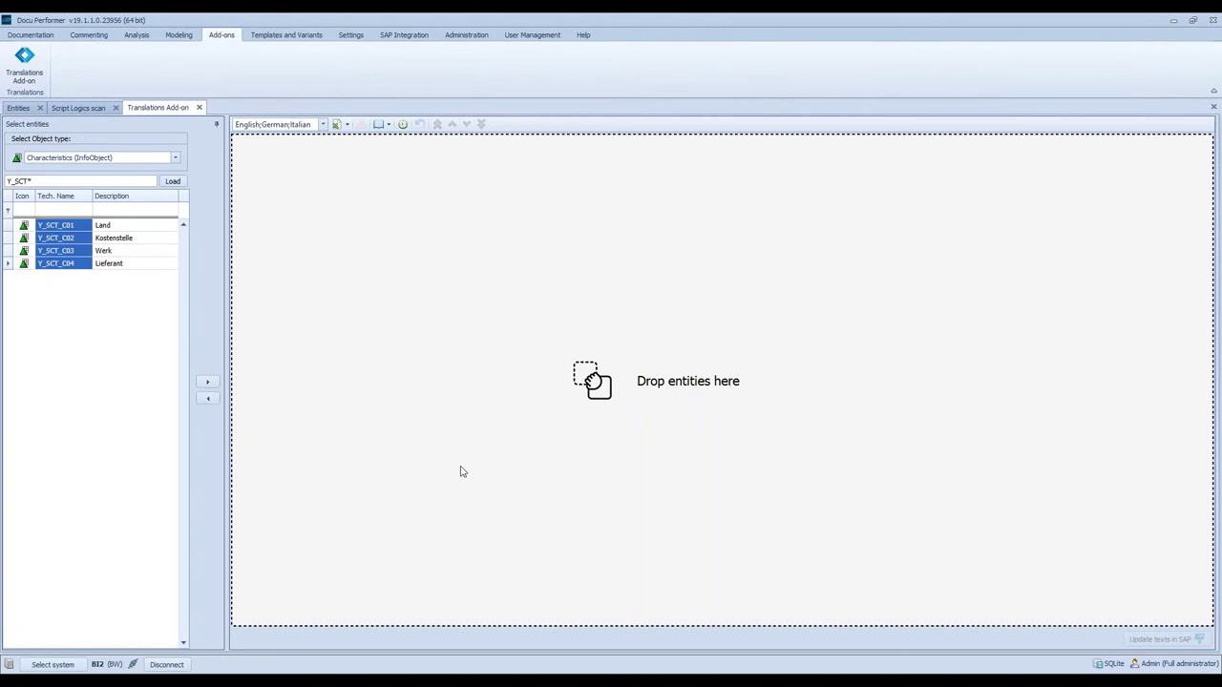
{"action": "left_click", "coordinate": [176, 157]}
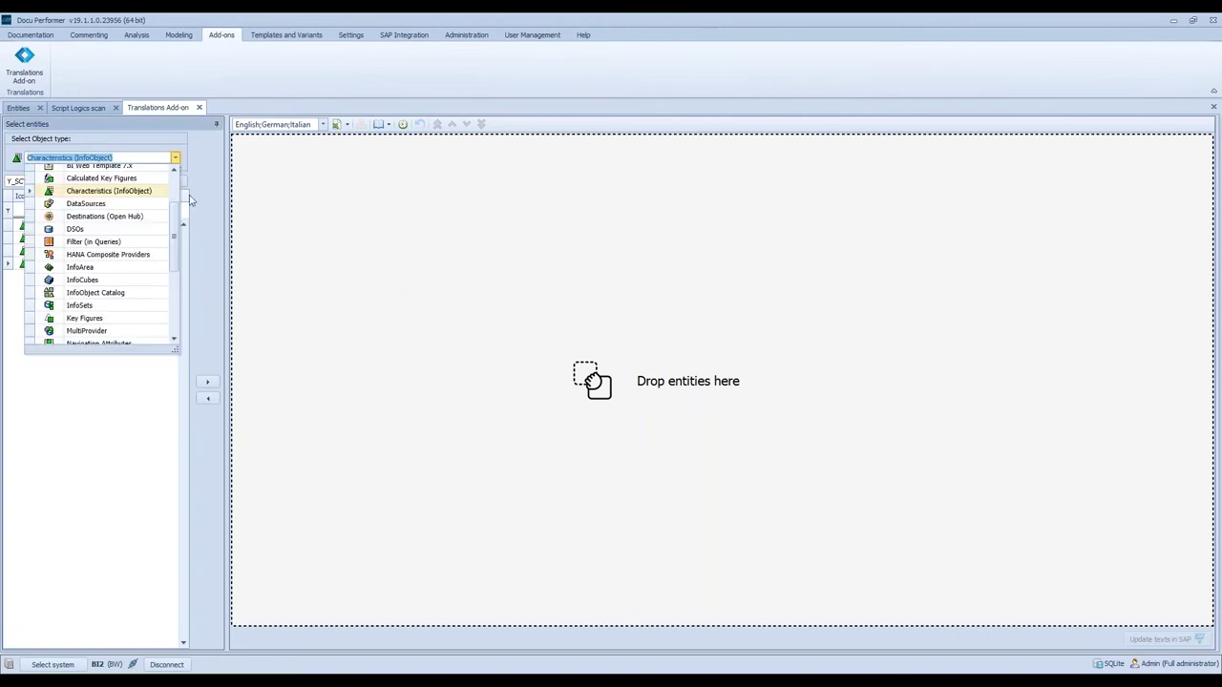
{"action": "left_click_drag", "start_coordinate": [174, 224], "coordinate": [182, 239]}
{"action": "scroll", "coordinate": [114, 267], "scroll_direction": "down", "scroll_amount": 2}
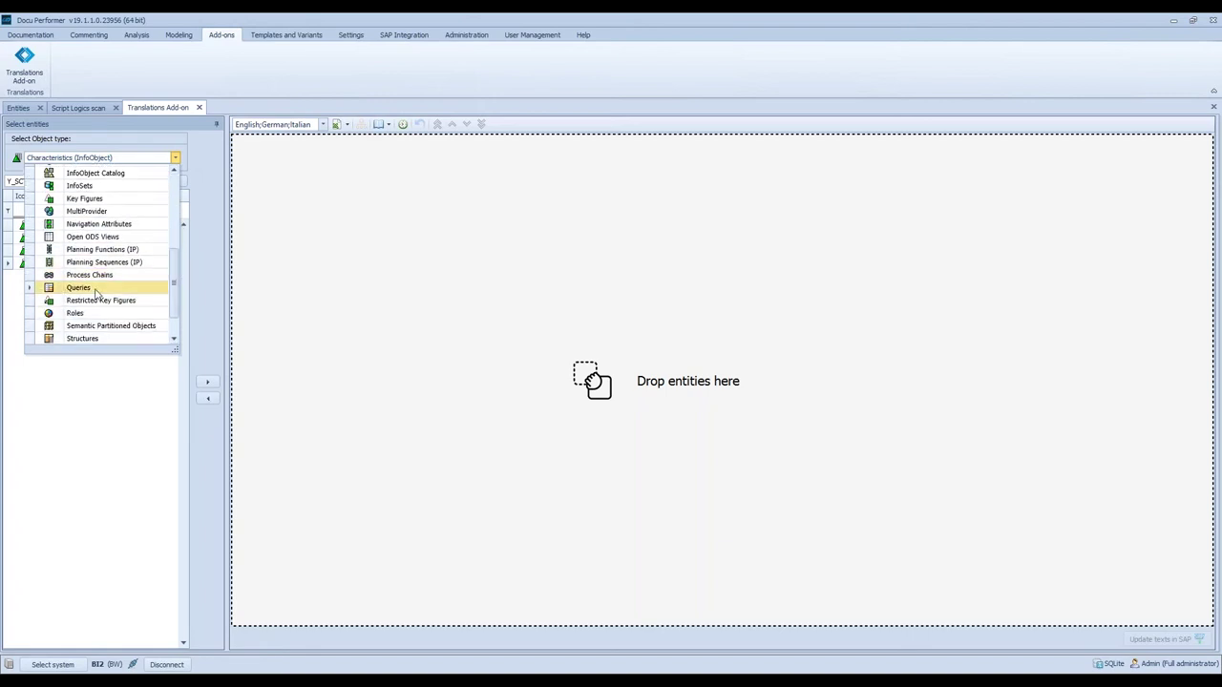
{"action": "left_click", "coordinate": [95, 288]}
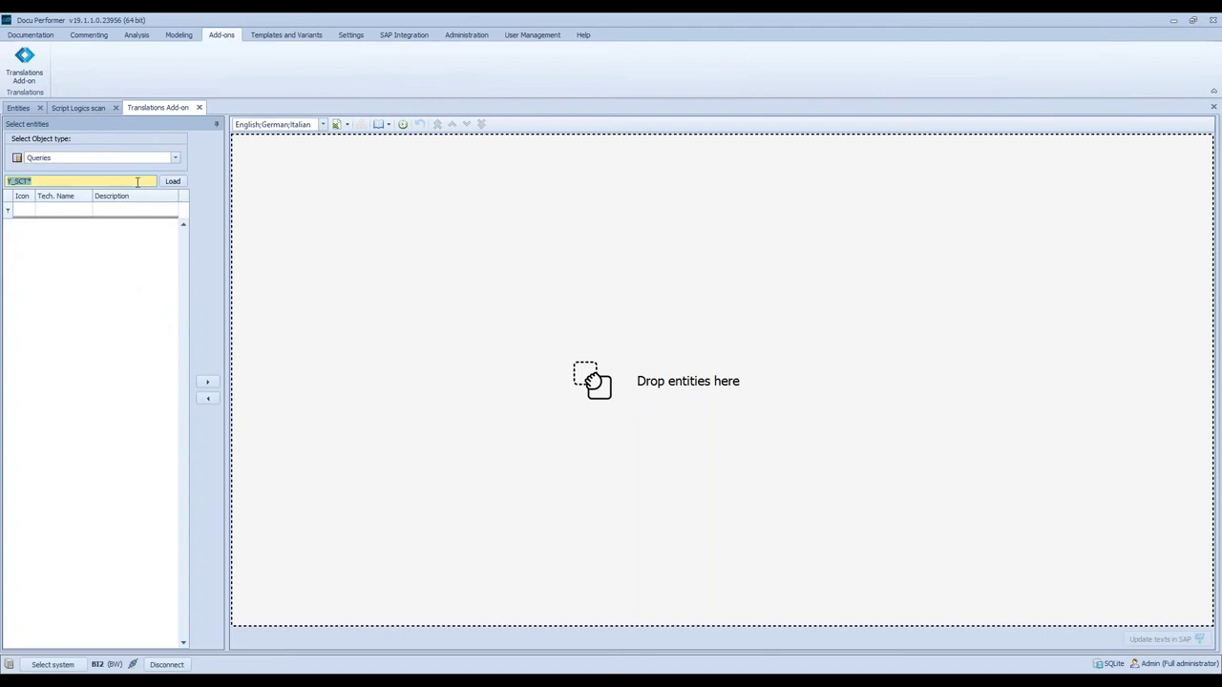
{"action": "left_click", "coordinate": [174, 184]}
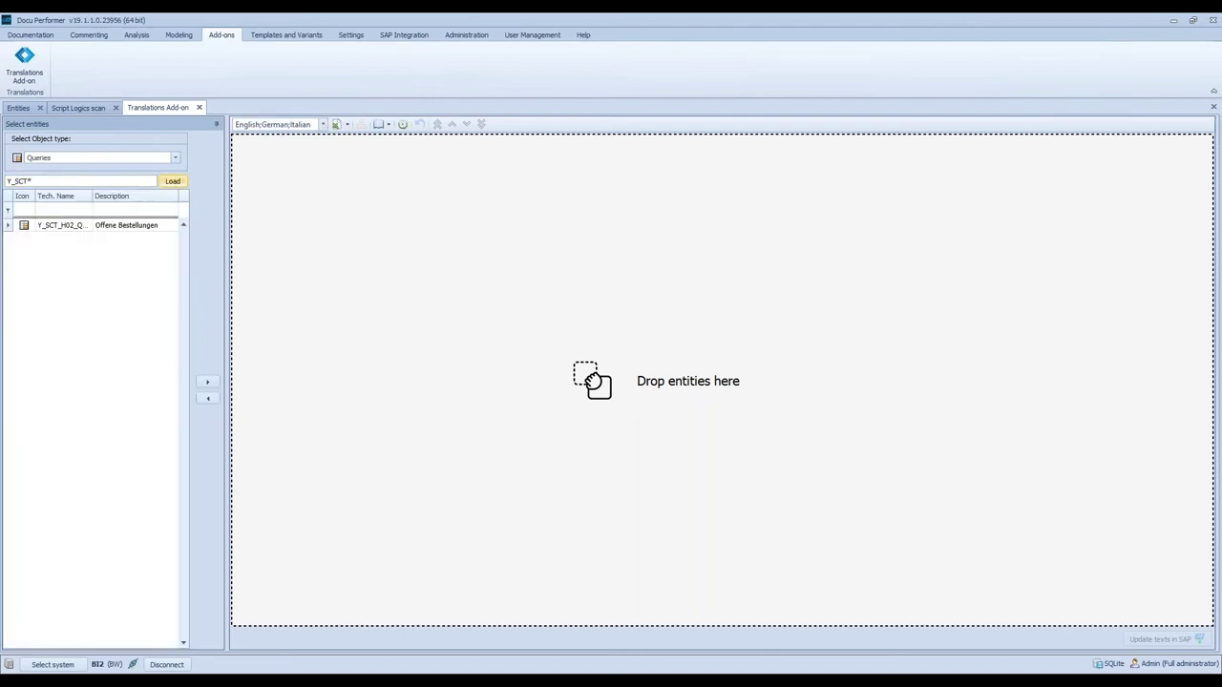
{"action": "left_click", "coordinate": [68, 226]}
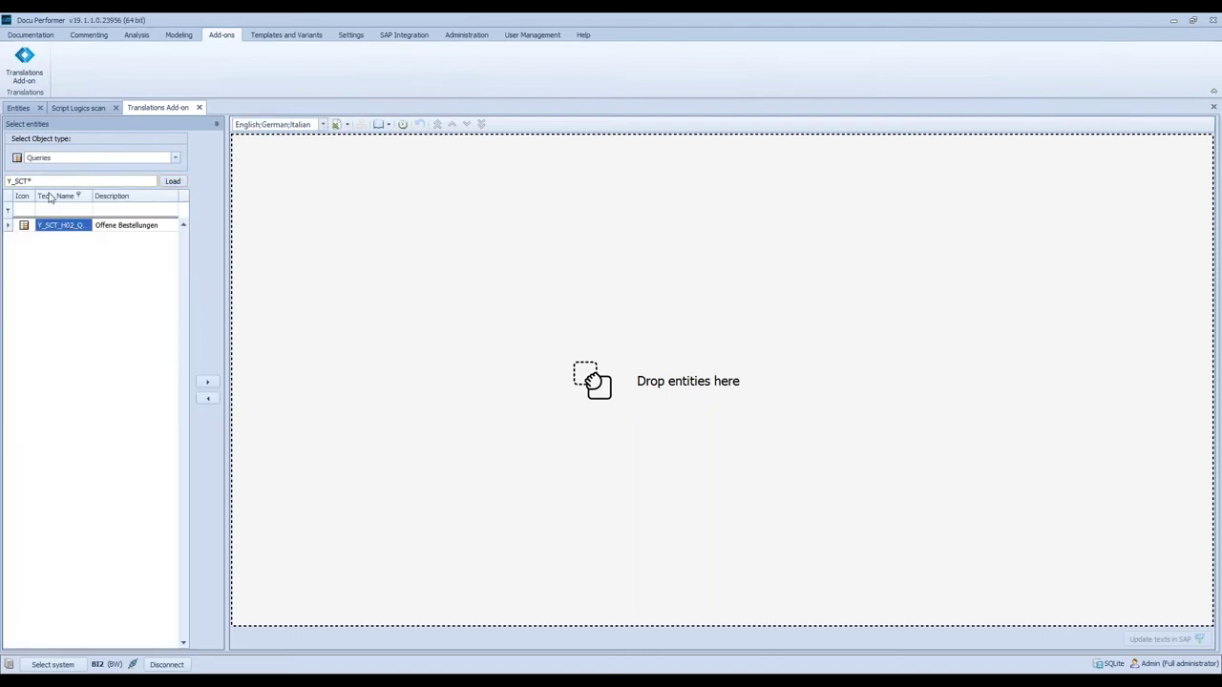
{"action": "left_click", "coordinate": [207, 382]}
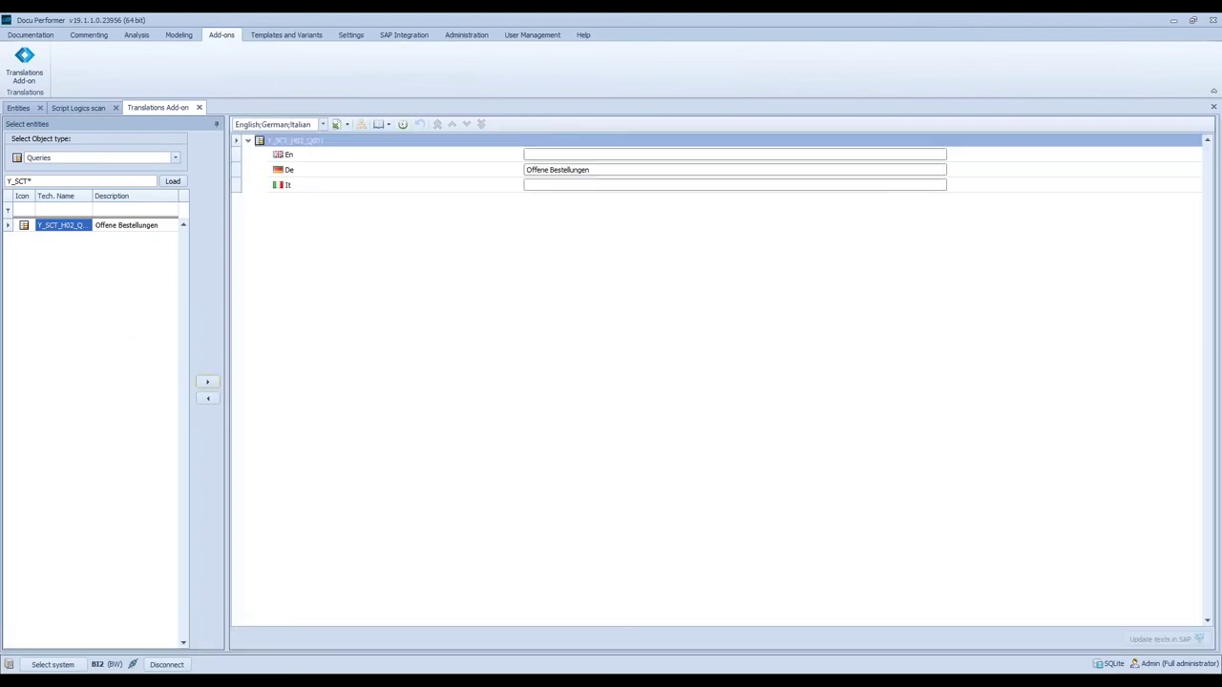
- Limit the displayed languages to English and German, hiding Italian
{"action": "left_click", "coordinate": [322, 125]}
{"action": "left_click", "coordinate": [240, 203]}
{"action": "left_click", "coordinate": [262, 259]}
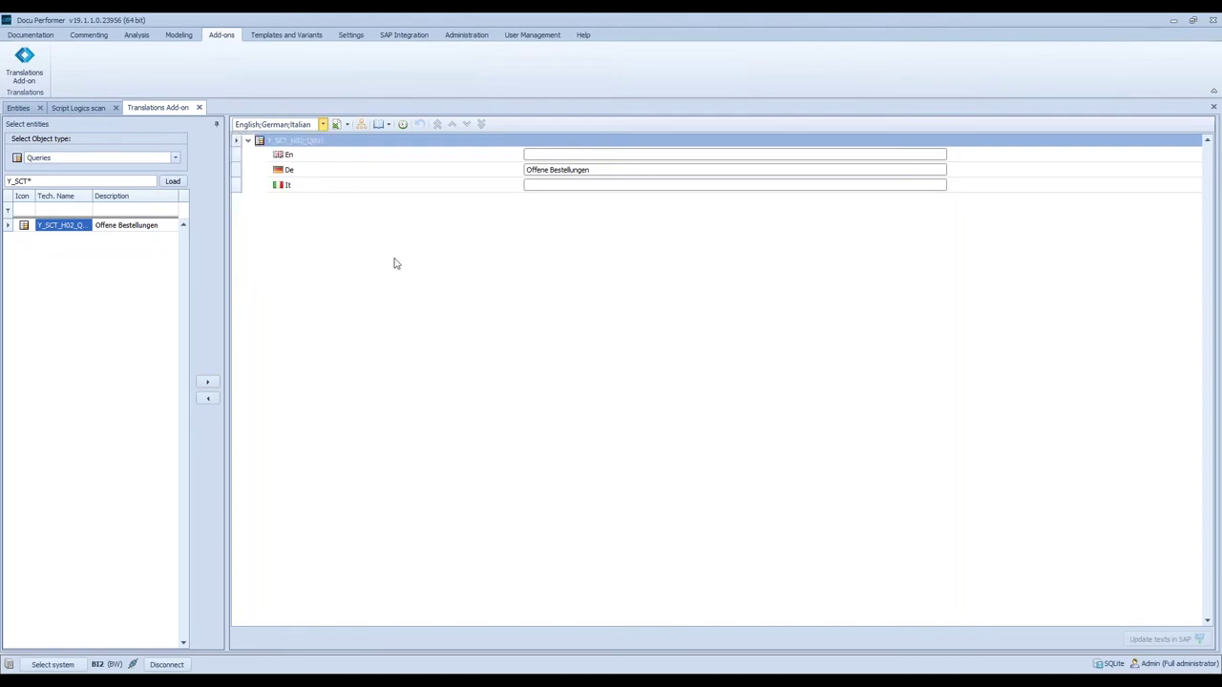
{"action": "left_click", "coordinate": [361, 126]}
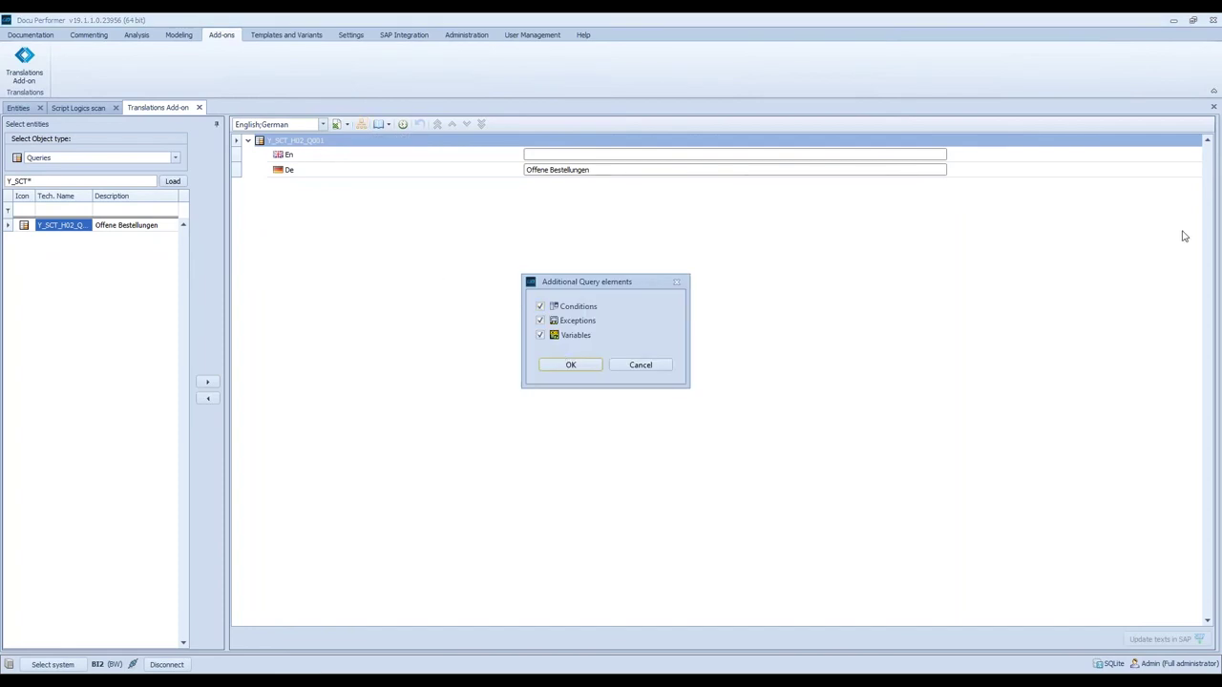
- Confirm the Additional Query elements dialog with Conditions, Exceptions and Variables included
{"action": "left_click", "coordinate": [598, 367]}
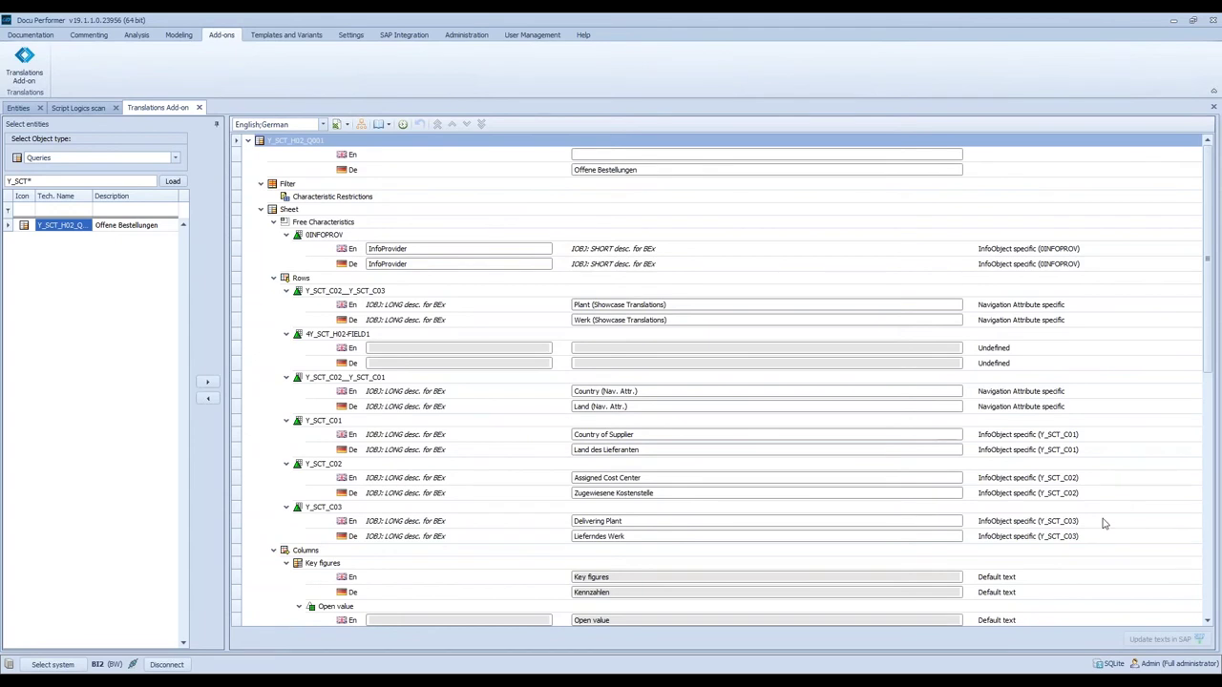
- Browse the query's English and German texts for InfoProvider, Plant and Country of Supplier
{"action": "left_click", "coordinate": [999, 251]}
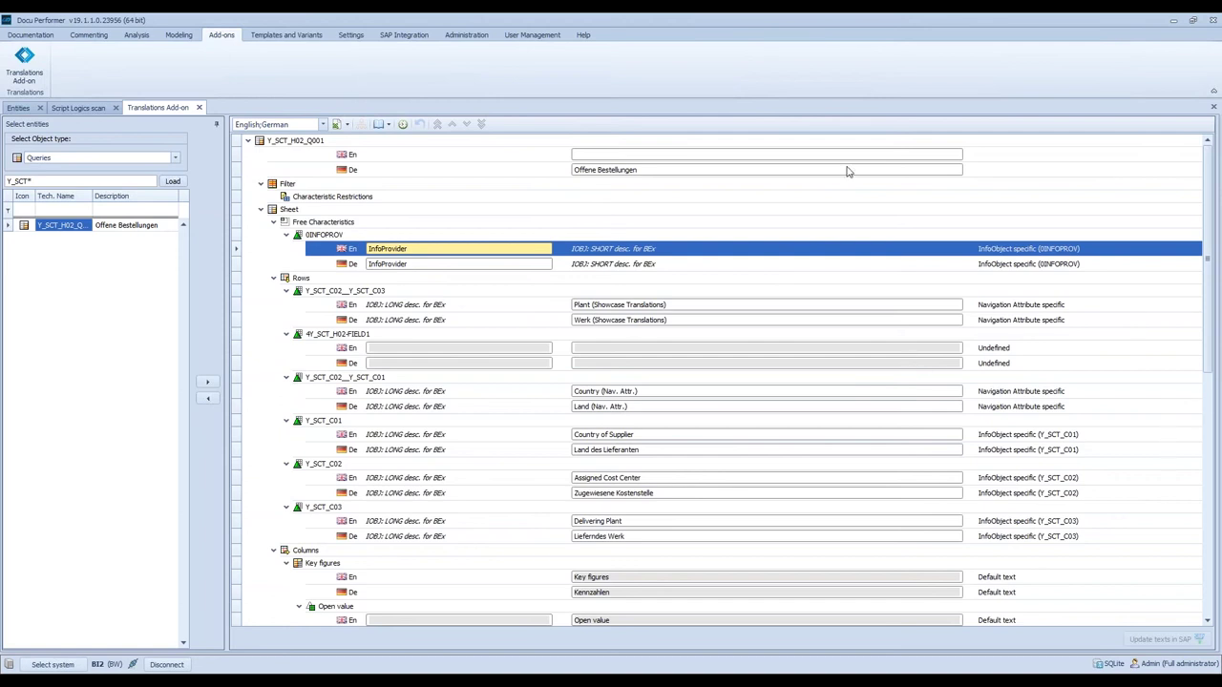
{"action": "left_click", "coordinate": [1019, 266]}
{"action": "scroll", "coordinate": [1021, 307], "scroll_direction": "down", "scroll_amount": 1}
{"action": "left_click", "coordinate": [997, 266]}
{"action": "scroll", "coordinate": [975, 352], "scroll_direction": "down", "scroll_amount": 1}
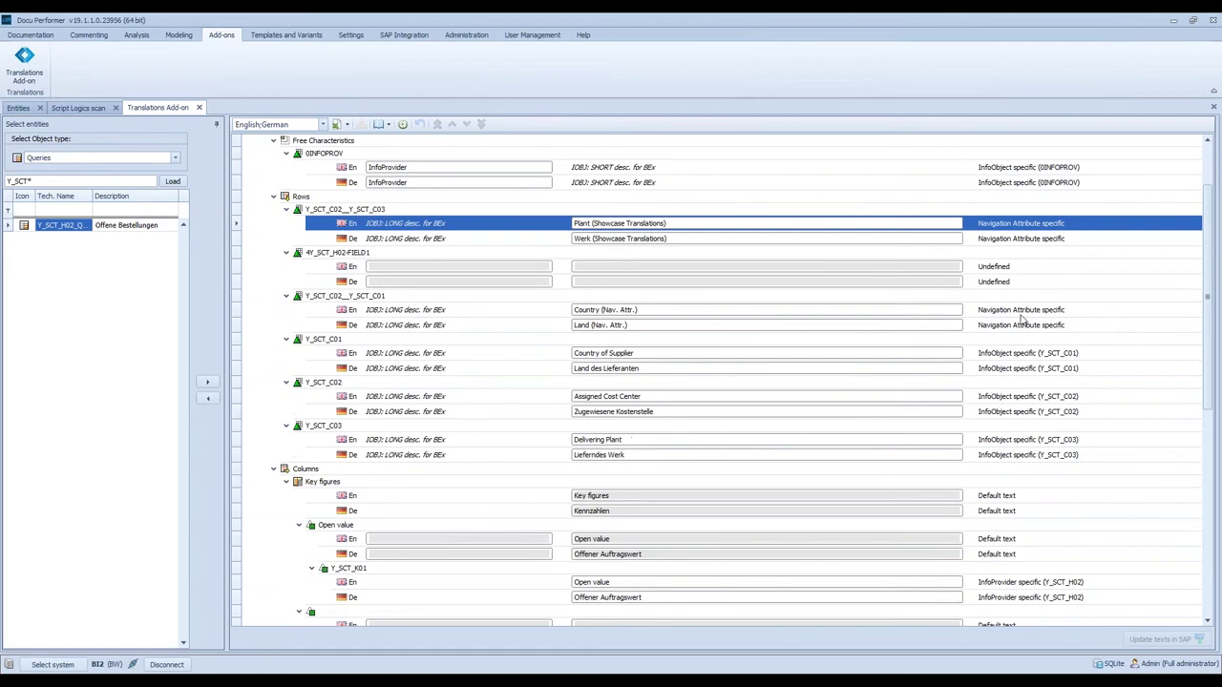
{"action": "left_click", "coordinate": [1002, 353]}
{"action": "scroll", "coordinate": [945, 412], "scroll_direction": "down", "scroll_amount": 3}
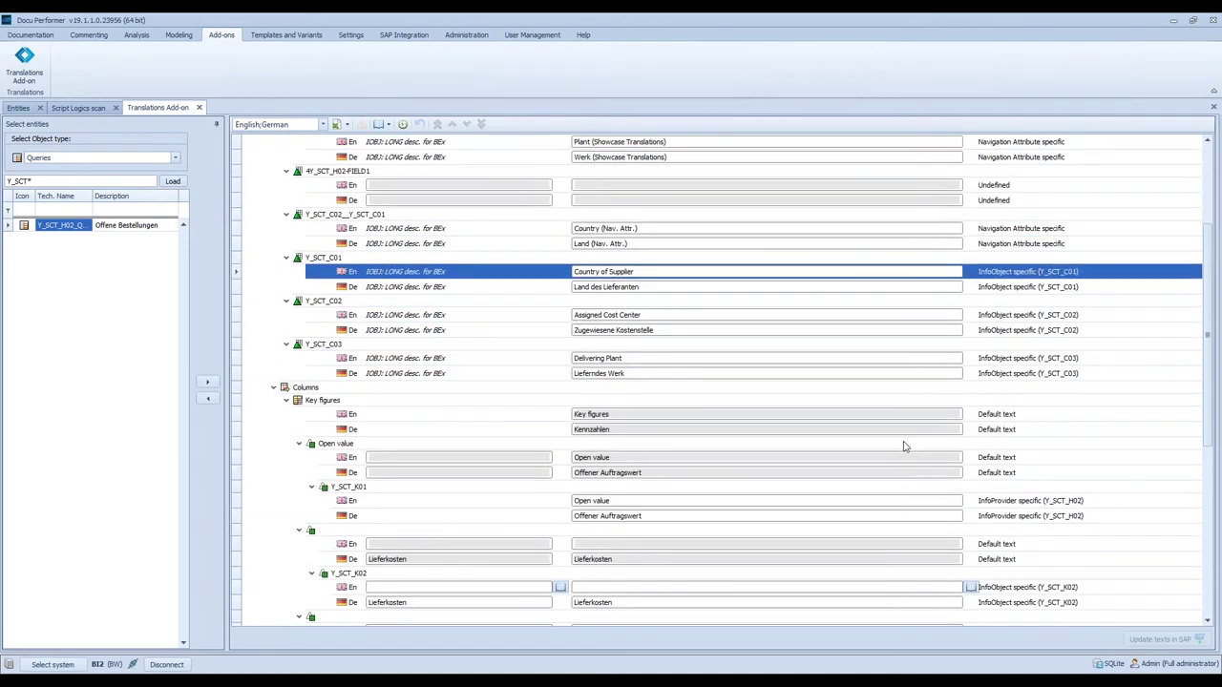
{"action": "scroll", "coordinate": [884, 461], "scroll_direction": "down", "scroll_amount": 6}
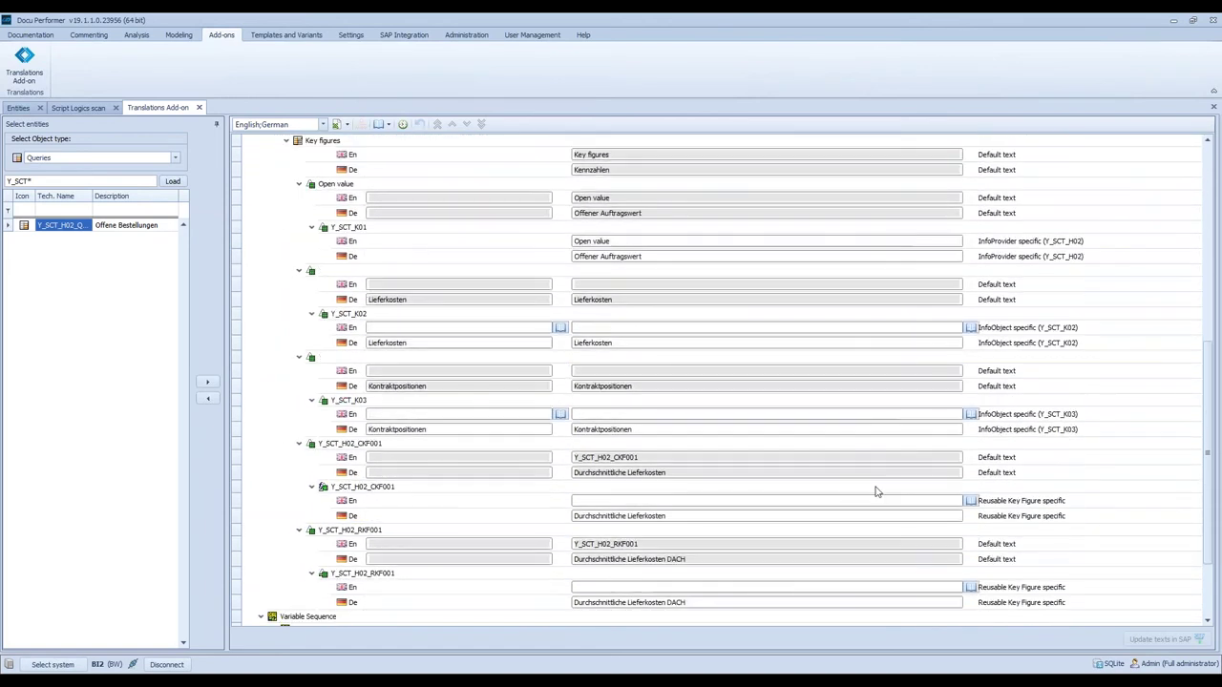
{"action": "scroll", "coordinate": [876, 491], "scroll_direction": "down", "scroll_amount": 2}
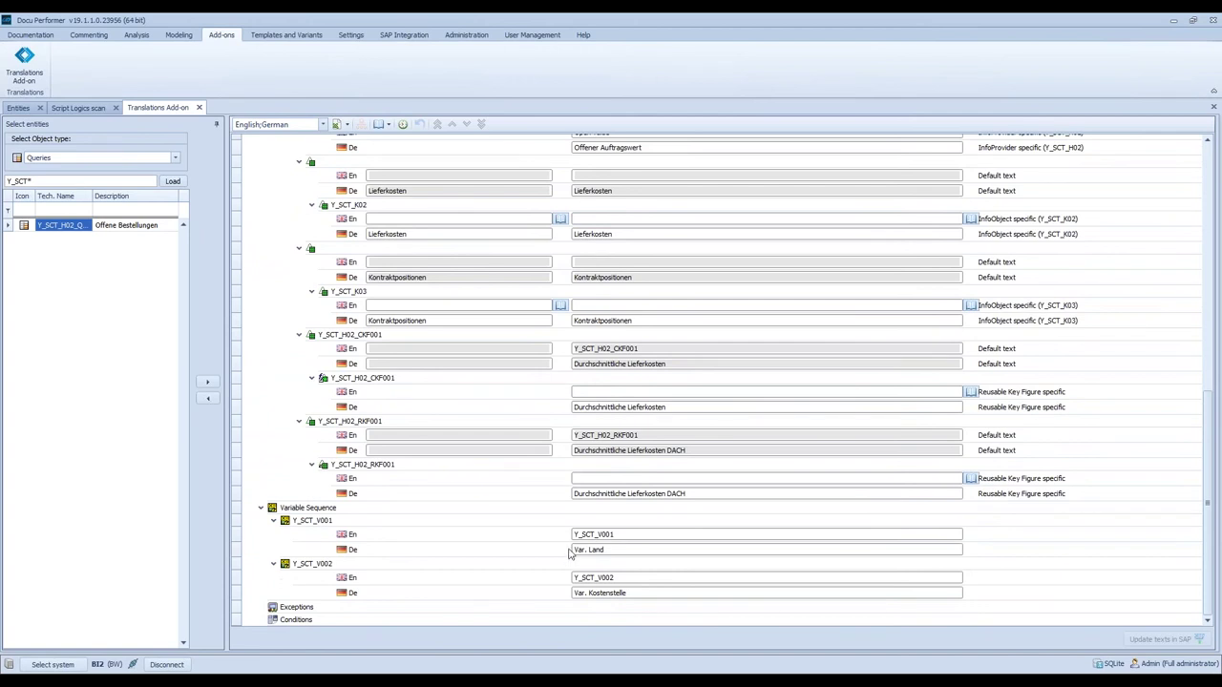
{"action": "scroll", "coordinate": [573, 546], "scroll_direction": "up", "scroll_amount": 11}
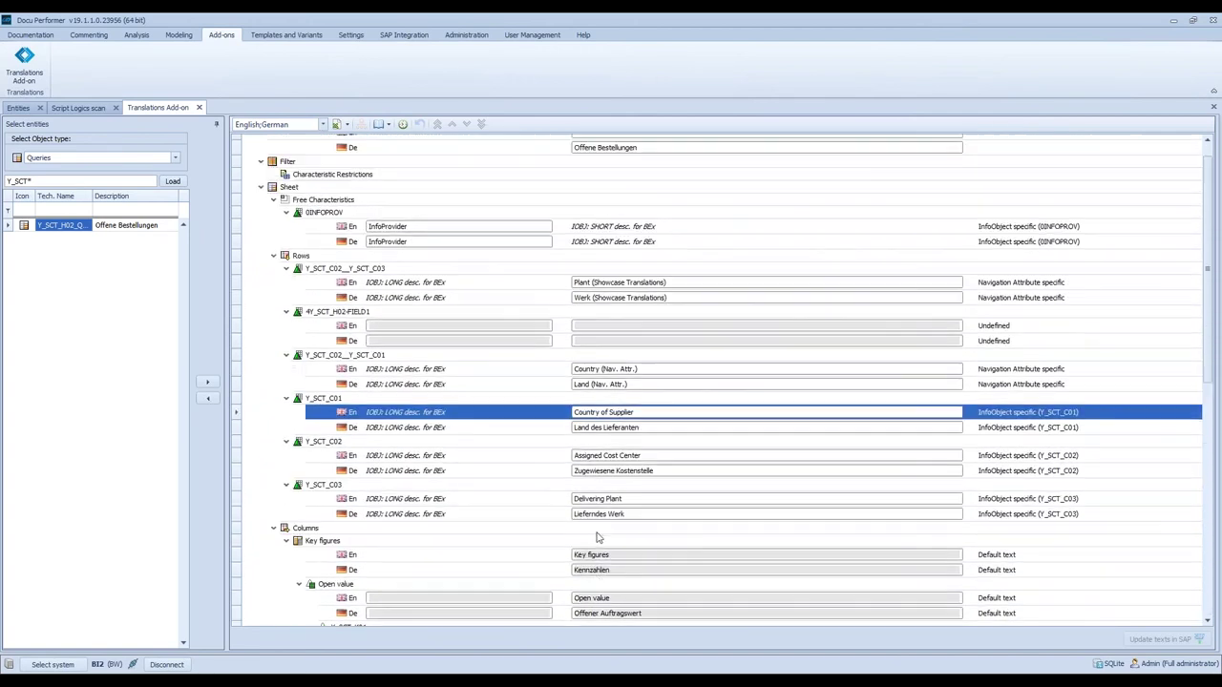
{"action": "scroll", "coordinate": [598, 537], "scroll_direction": "up", "scroll_amount": 1}
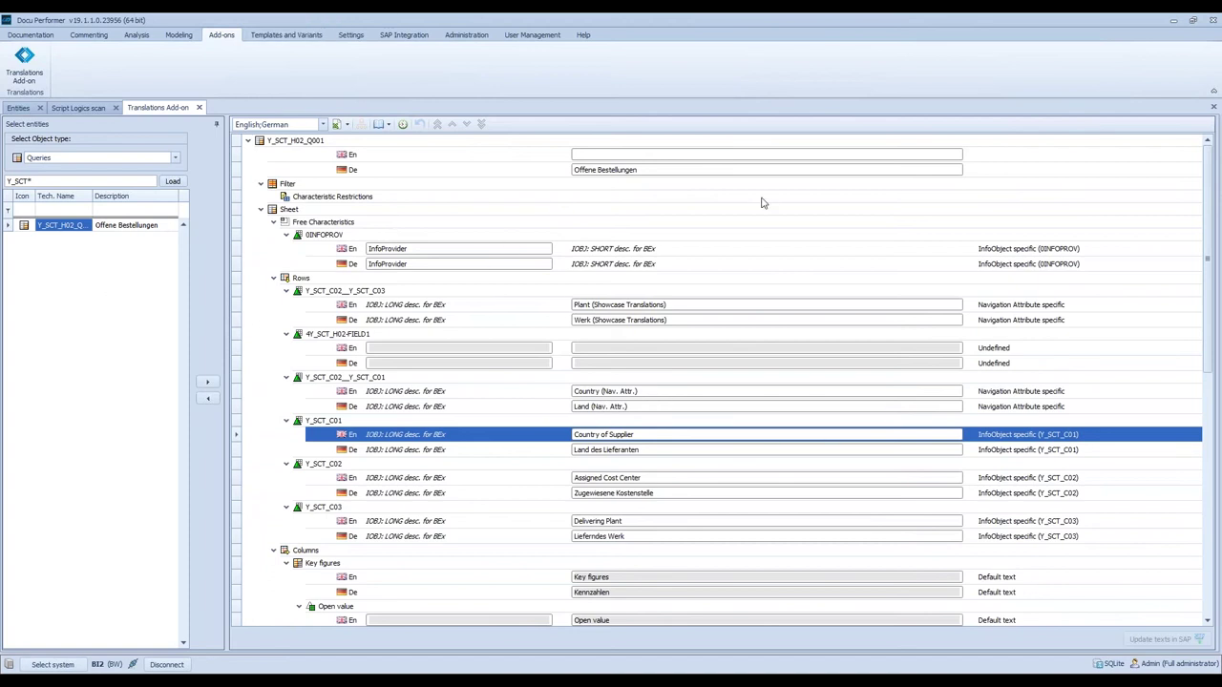
{"action": "left_click", "coordinate": [349, 35]}
- Review the Translations settings: Keep entire history and language order EN, DE, FR
{"action": "left_click", "coordinate": [184, 63]}
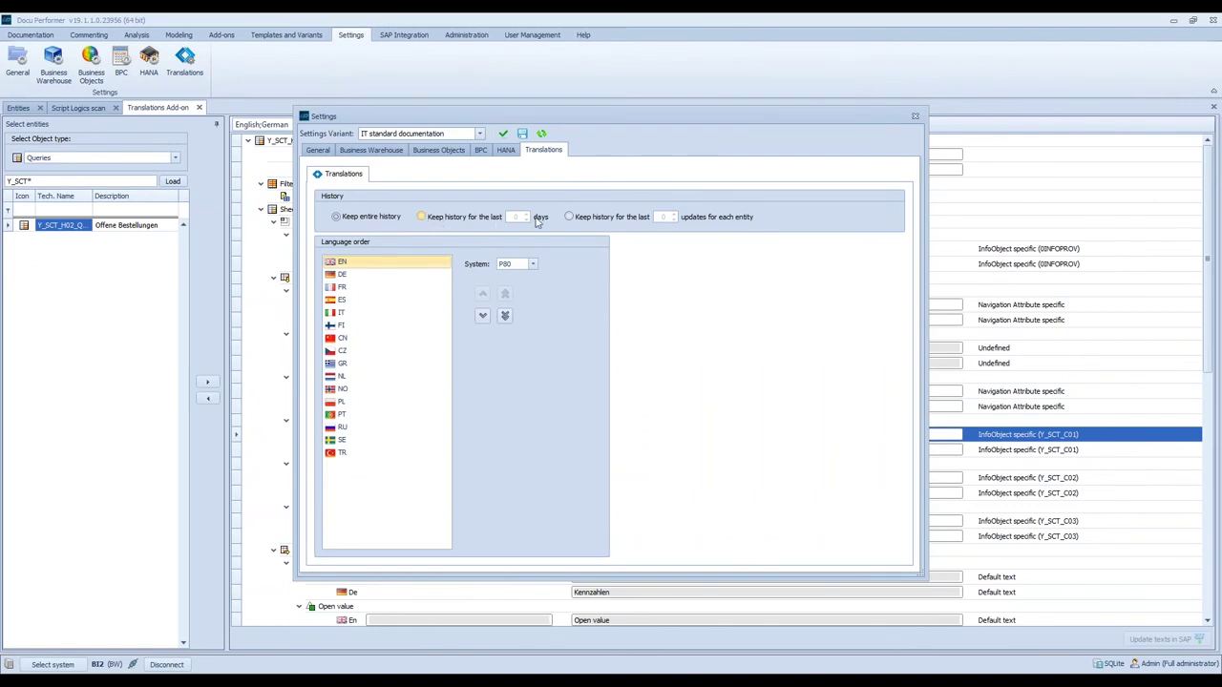
{"action": "left_click", "coordinate": [915, 115]}
{"action": "left_click", "coordinate": [348, 275]}
{"action": "left_click", "coordinate": [351, 262]}
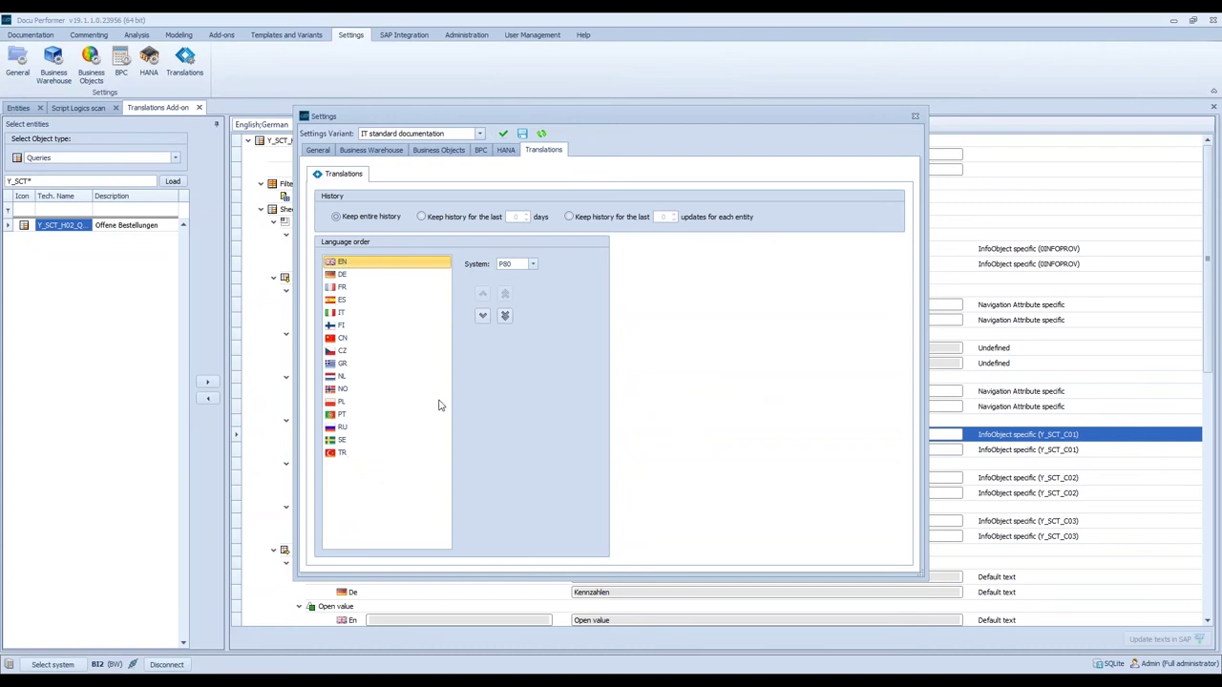
{"action": "left_click", "coordinate": [914, 115]}
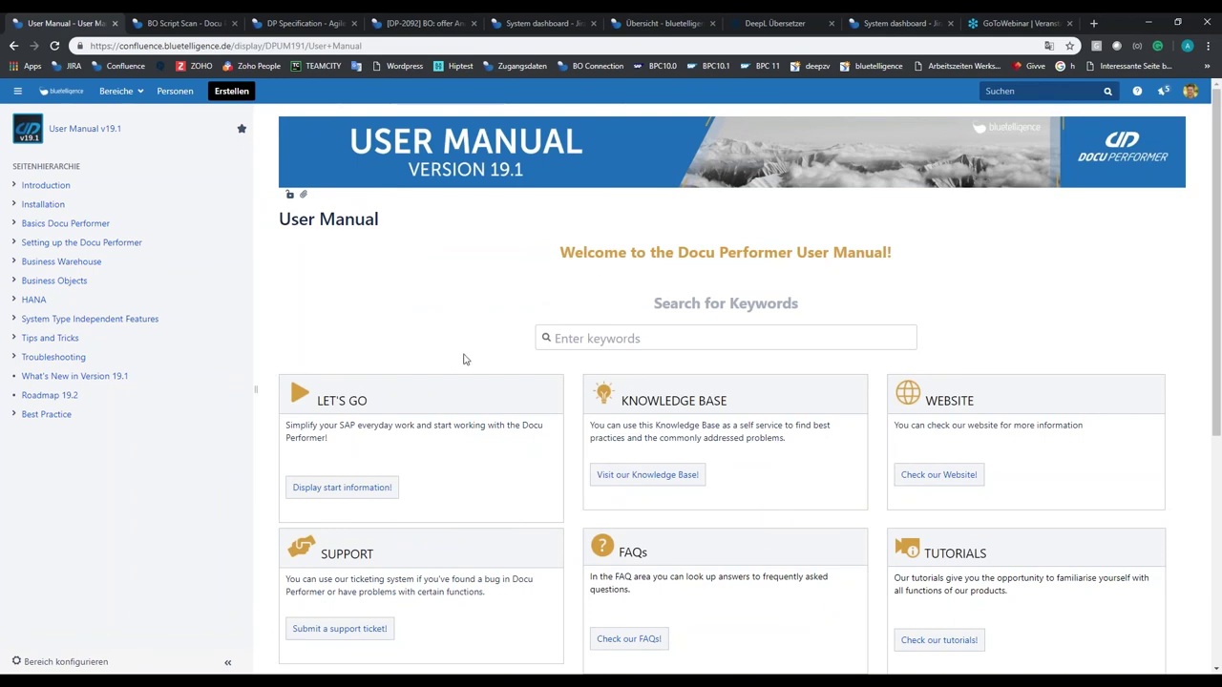
- Expand Business Warehouse and read through the manual's Translations chapter
{"action": "left_click", "coordinate": [14, 264]}
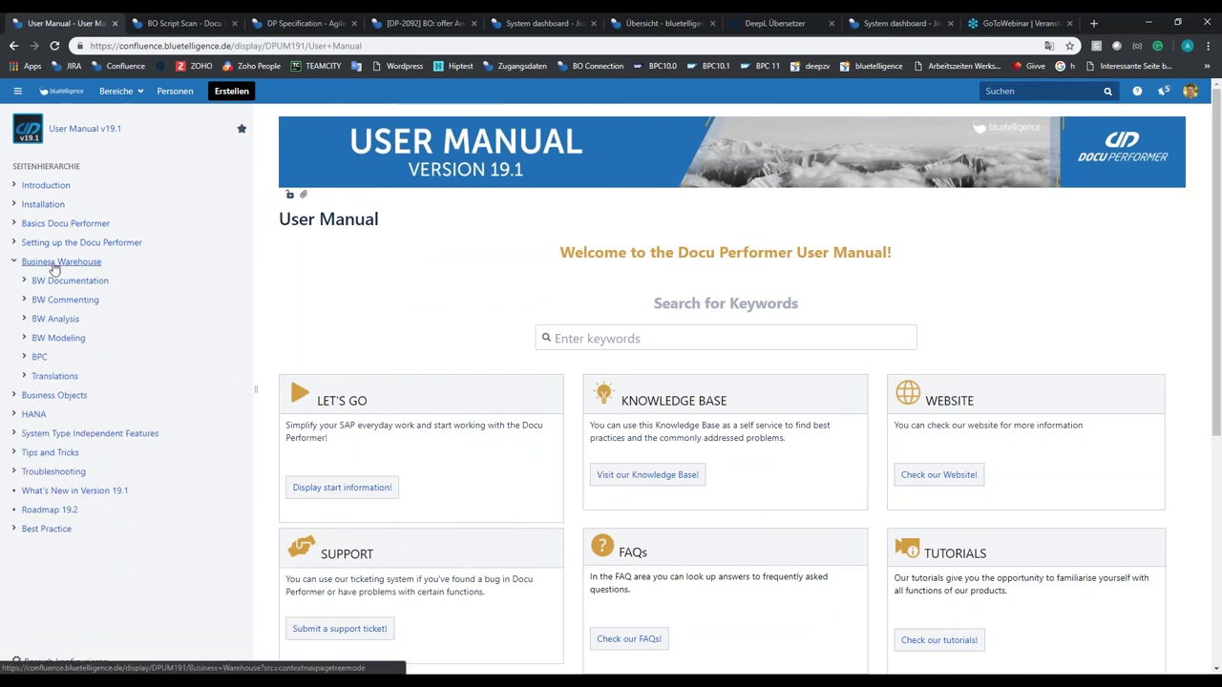
{"action": "left_click", "coordinate": [55, 378]}
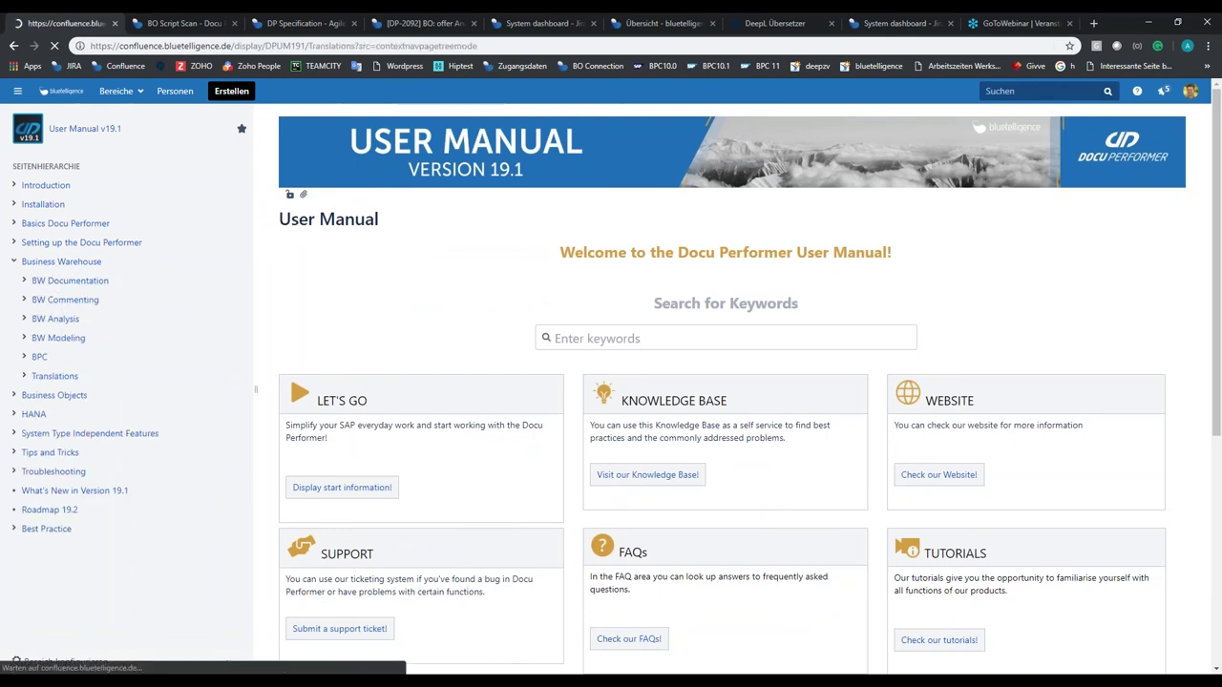
{"action": "scroll", "coordinate": [792, 377], "scroll_direction": "down", "scroll_amount": 2}
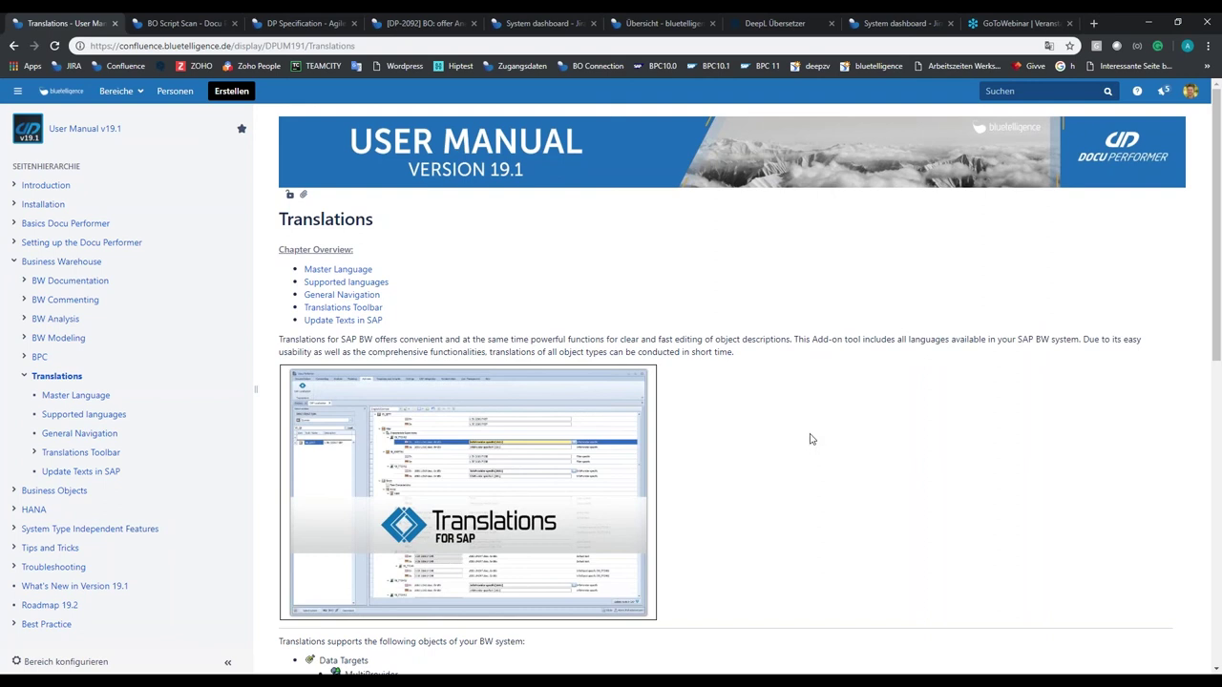
{"action": "scroll", "coordinate": [811, 434], "scroll_direction": "down", "scroll_amount": 2}
{"action": "scroll", "coordinate": [813, 430], "scroll_direction": "down", "scroll_amount": 2}
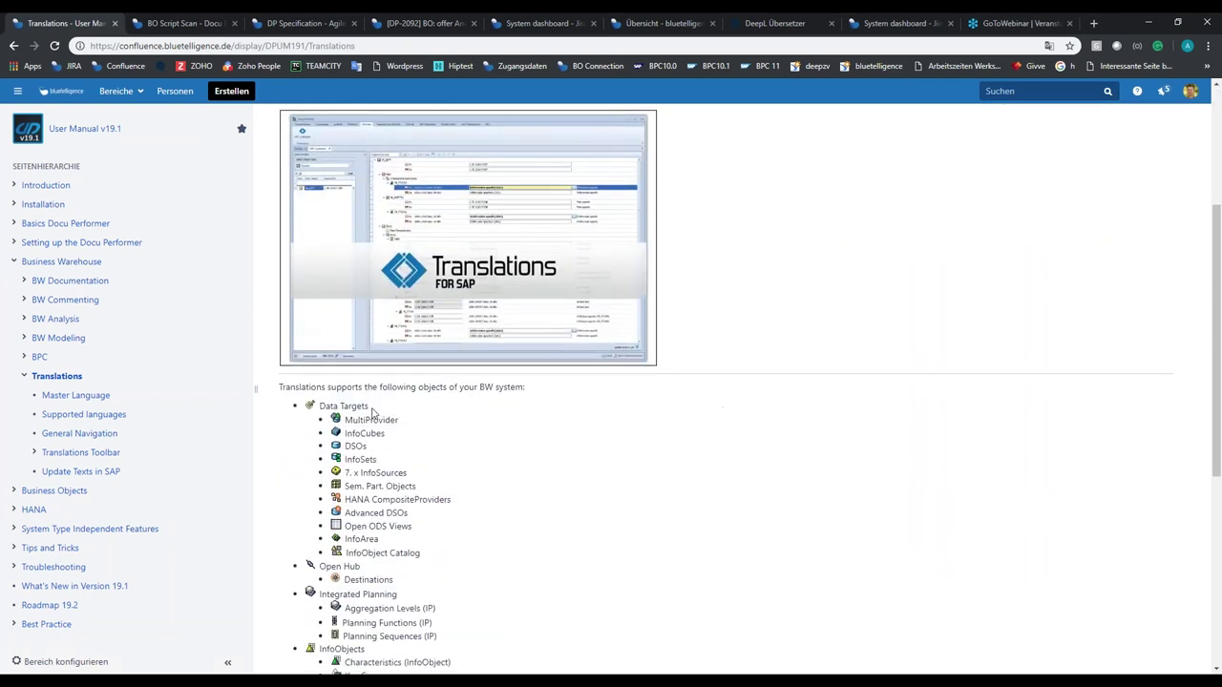
{"action": "double_click", "coordinate": [343, 391]}
{"action": "scroll", "coordinate": [595, 450], "scroll_direction": "down", "scroll_amount": 5}
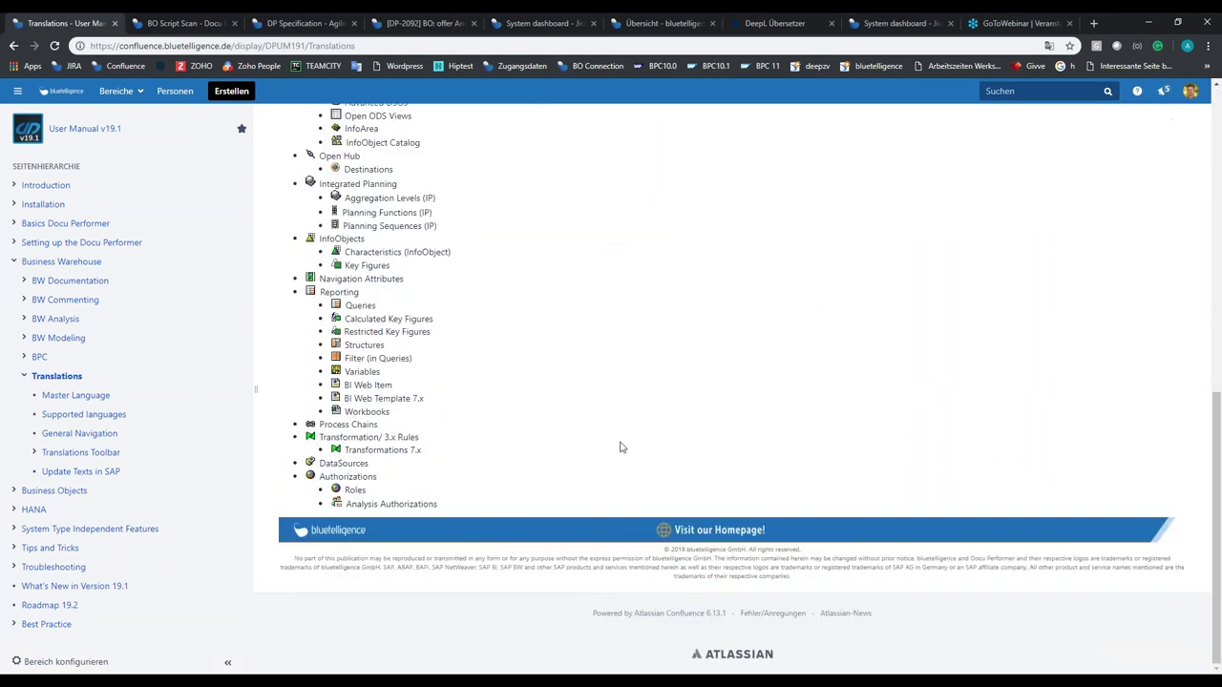
- View the Master Language, Supported languages and General Navigation pages, then minimize the browser
{"action": "left_click", "coordinate": [79, 399]}
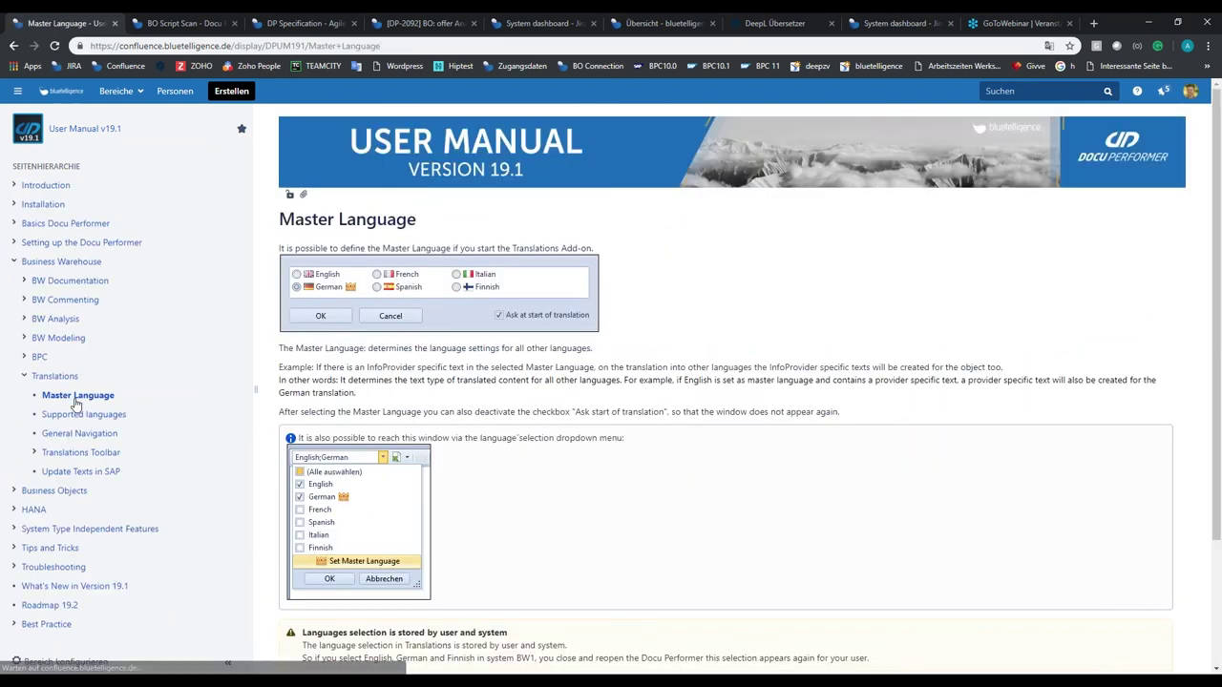
{"action": "left_click", "coordinate": [76, 416]}
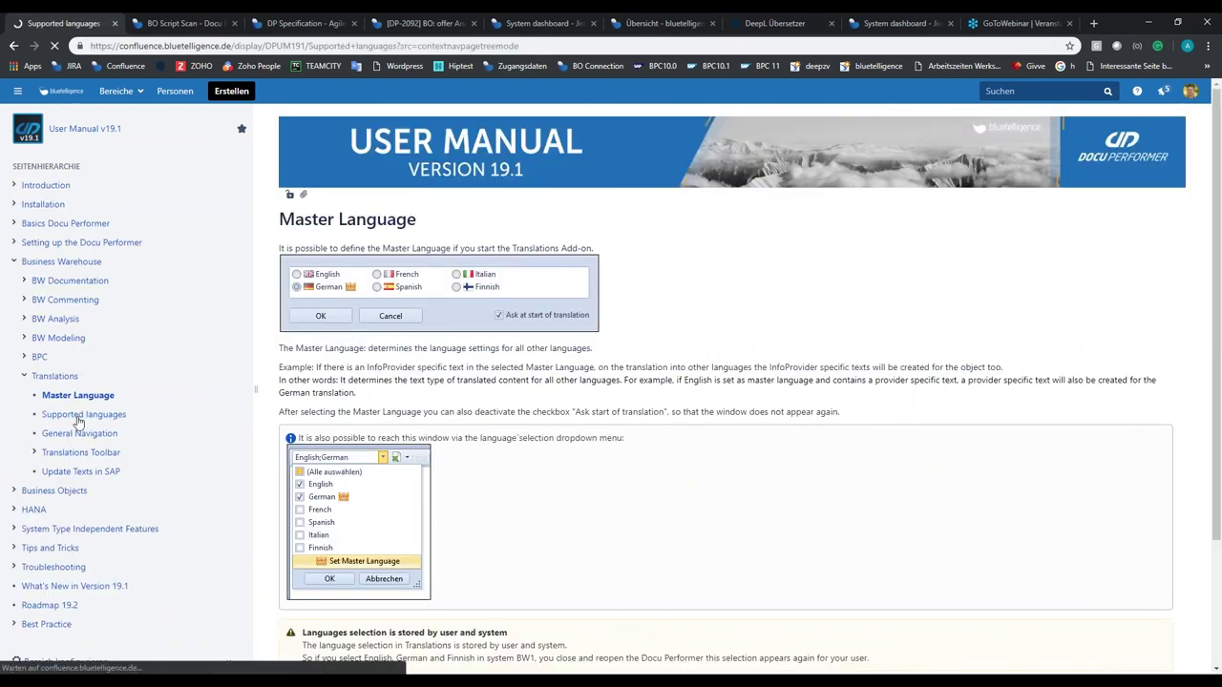
{"action": "left_click", "coordinate": [69, 434]}
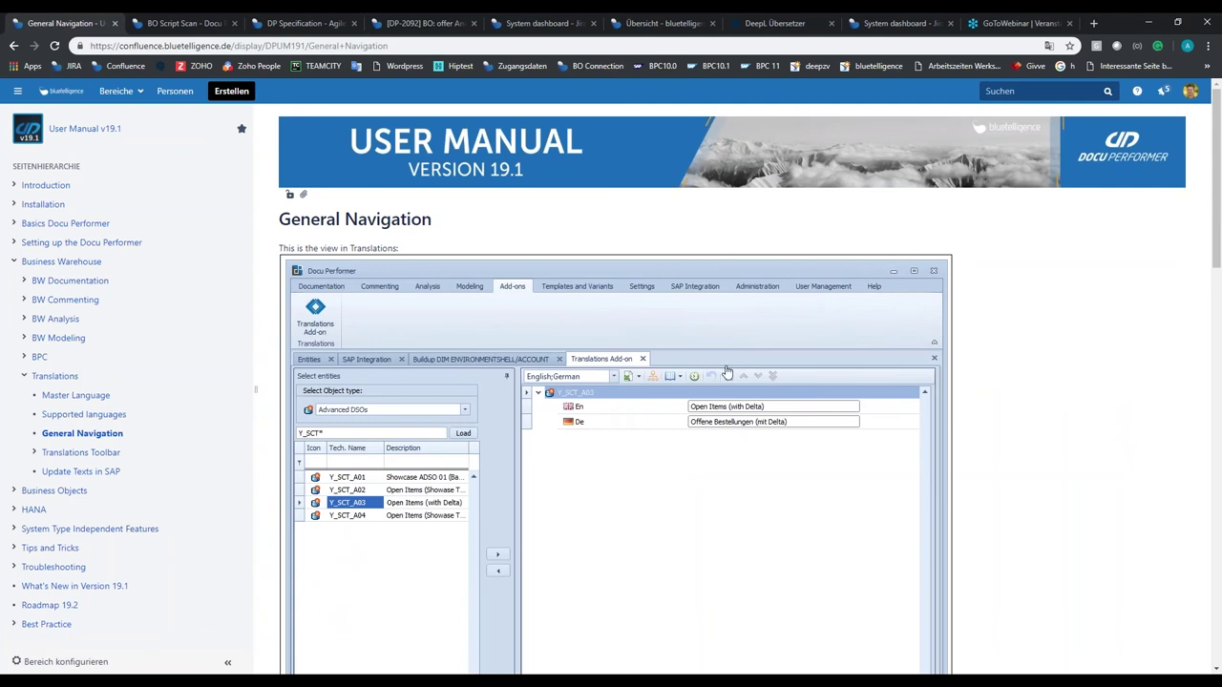
{"action": "left_click", "coordinate": [1151, 20]}
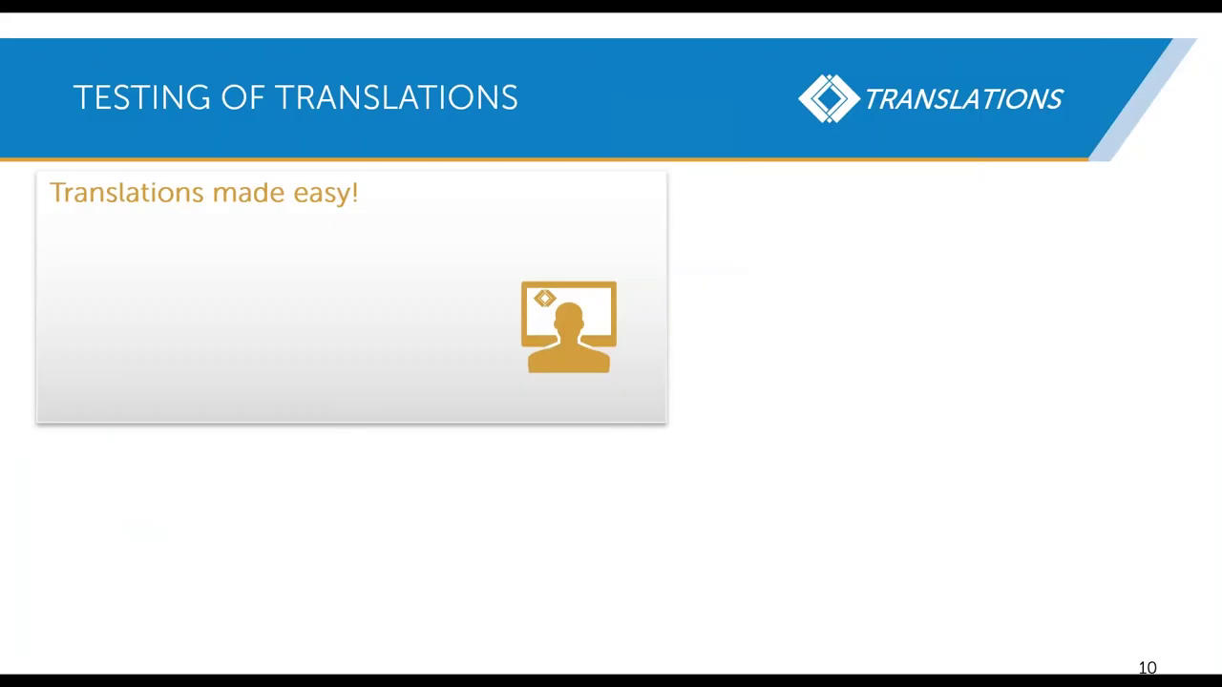